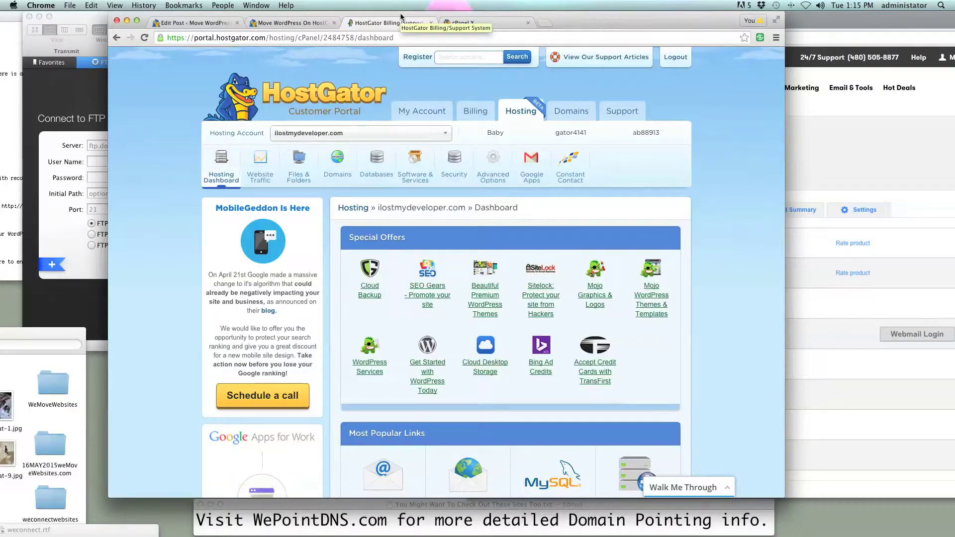
Arrange the browser and TextEdit notes windows, then bring Transmit's Connect to FTP Server form forward.
drag(401, 16, 417, 17)
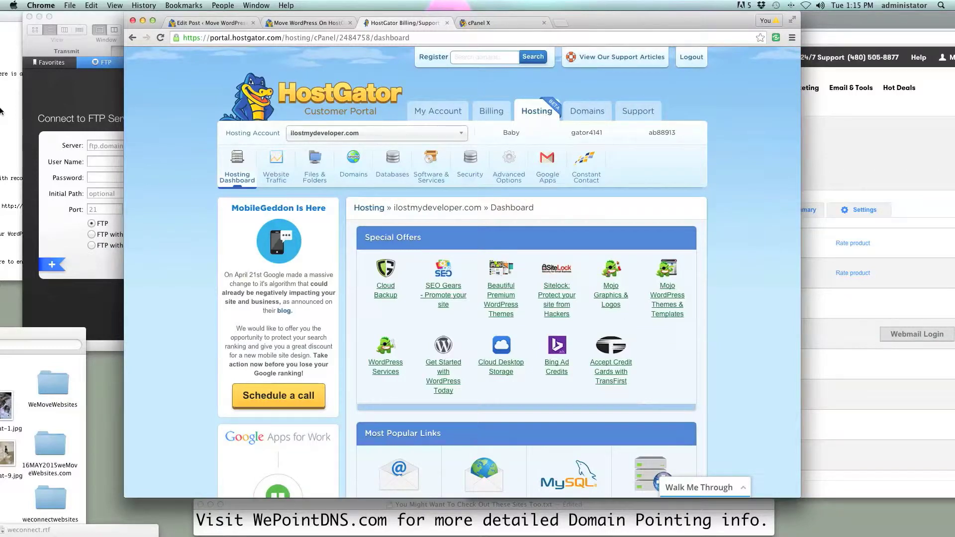
click(6, 81)
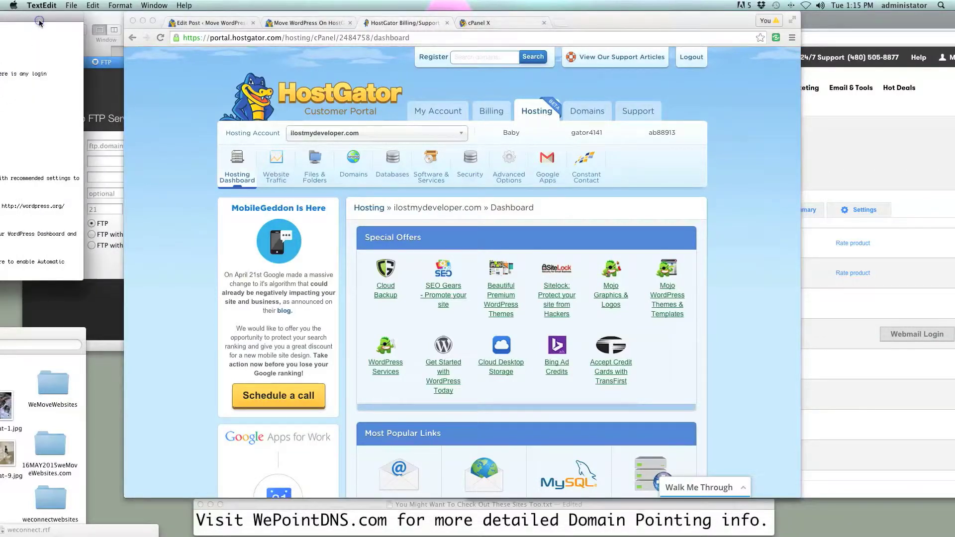
mouse_move(39, 21)
mouse_down()
mouse_move(64, 20)
mouse_move(30, 21)
mouse_up()
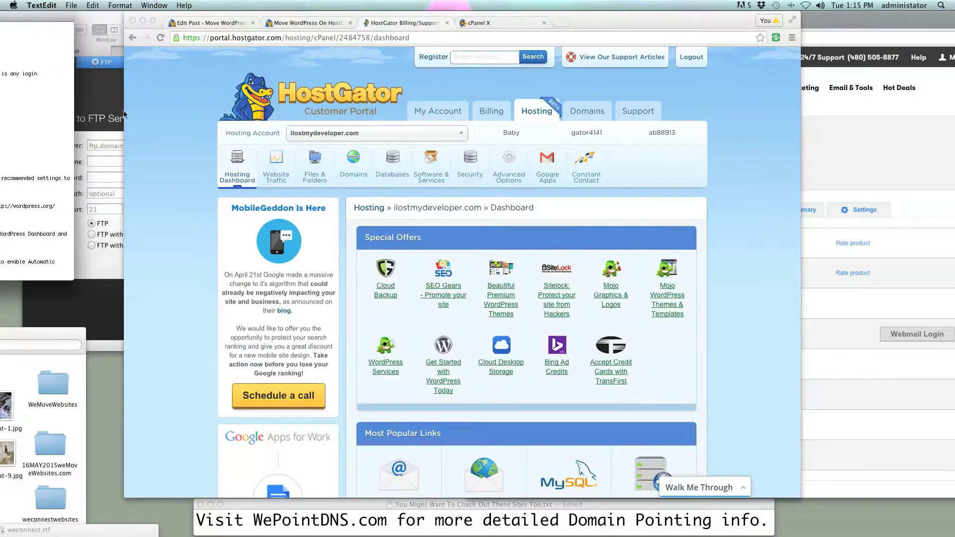
click(110, 100)
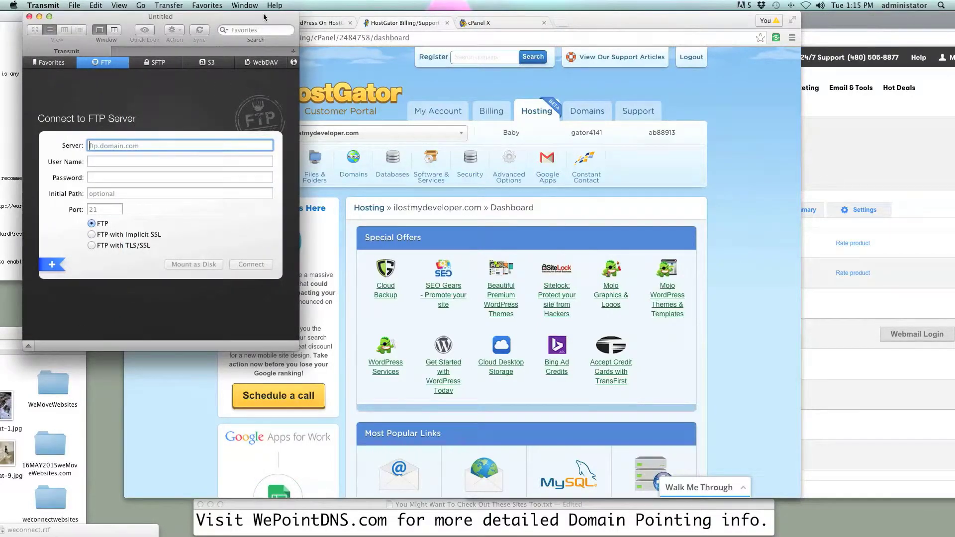
Nudge the empty Transmit FTP form left and bring the HostGator portal back in front.
drag(263, 17, 251, 17)
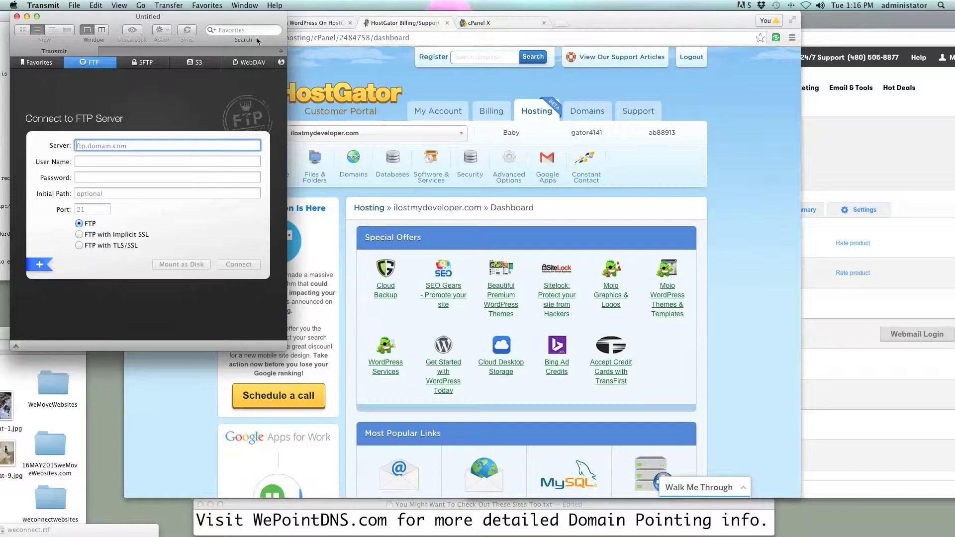
click(717, 105)
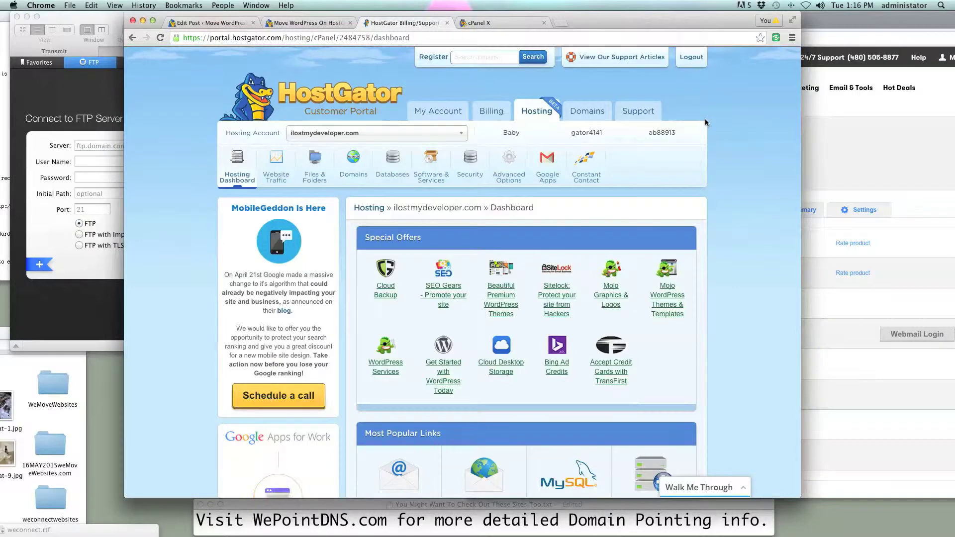
Scroll to Most Popular Links and open File Manager for the hosting account.
scroll(705, 120, down, 2)
scroll(705, 120, down, 4)
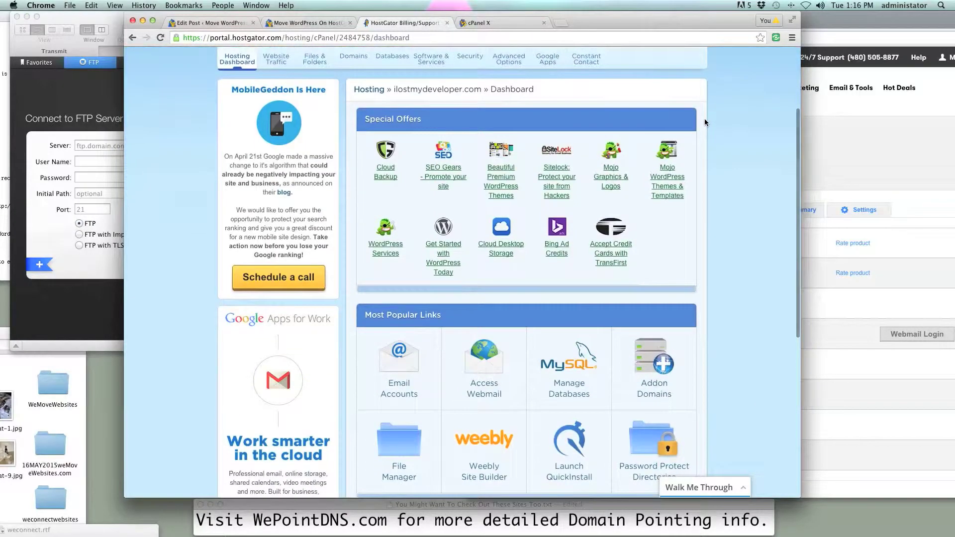
scroll(705, 123, down, 1)
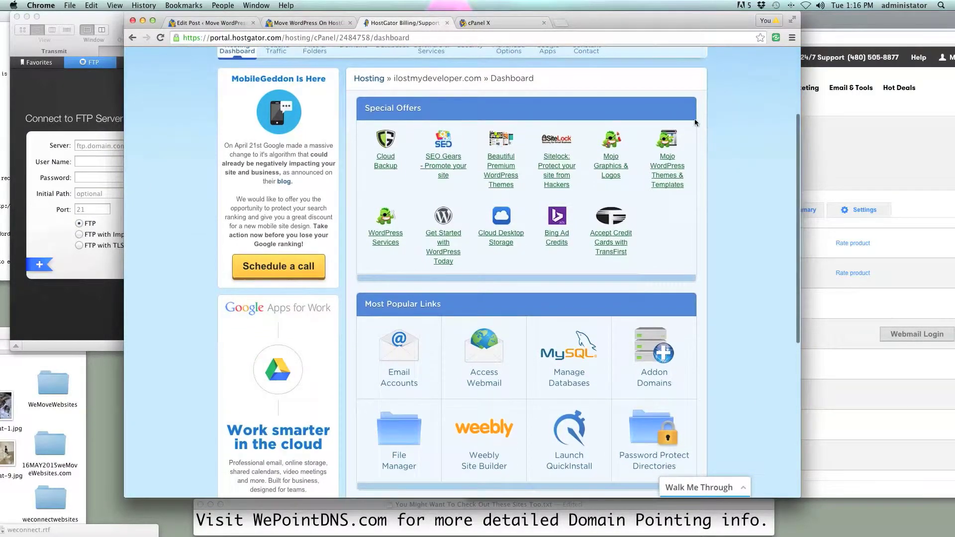
click(435, 235)
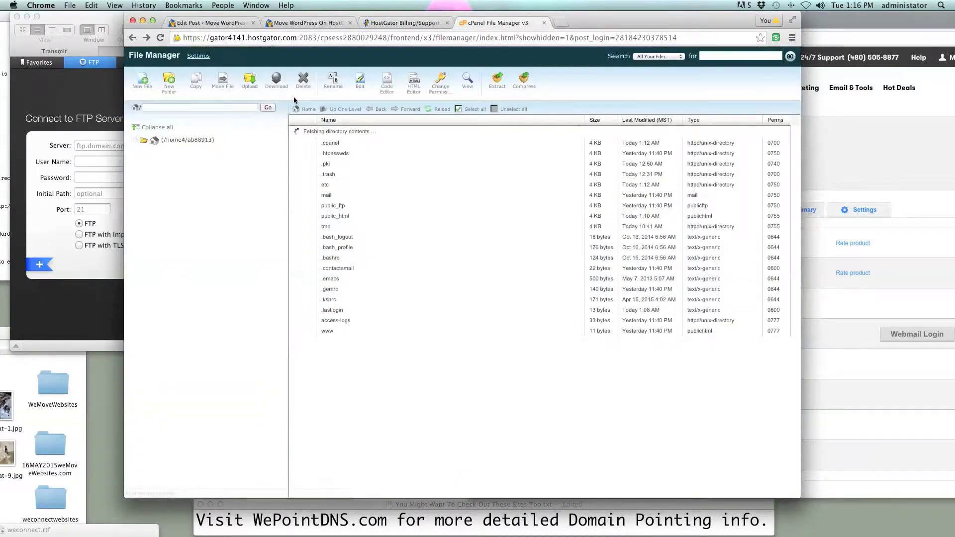
Return to the portal tab and open cPanel's Addon Domains page.
click(405, 23)
scroll(422, 168, up, 3)
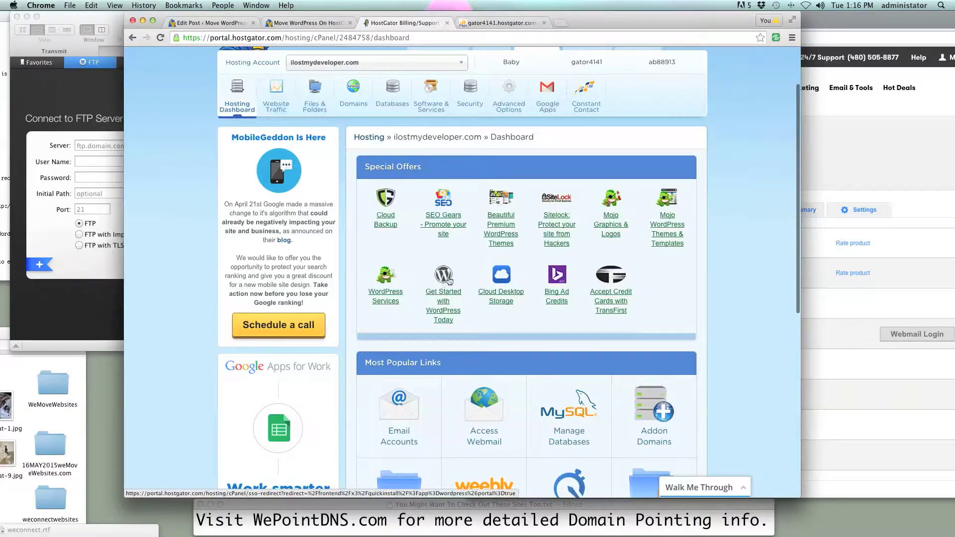
scroll(447, 286, down, 5)
click(550, 274)
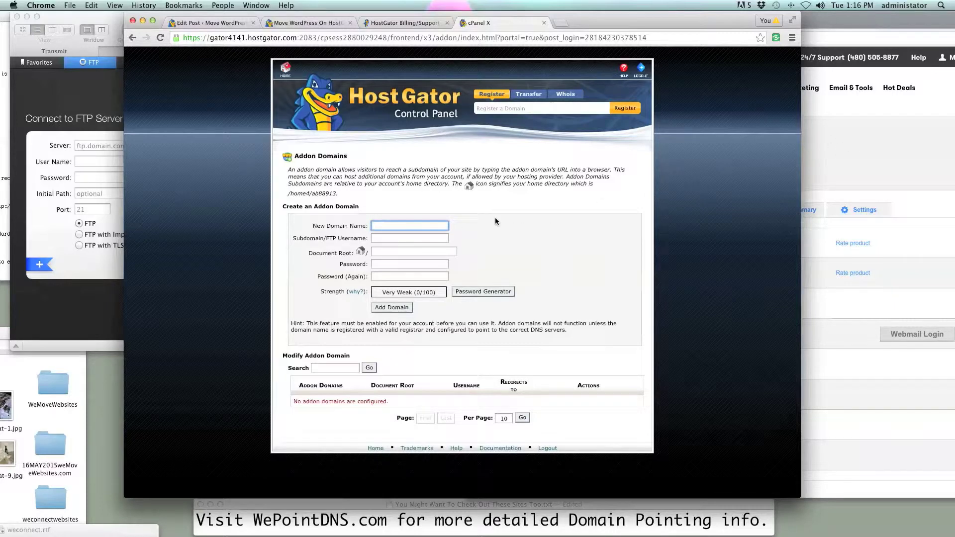
Enter weconnectwebsite.com as the new addon domain so the username and document root auto-fill.
text(we)
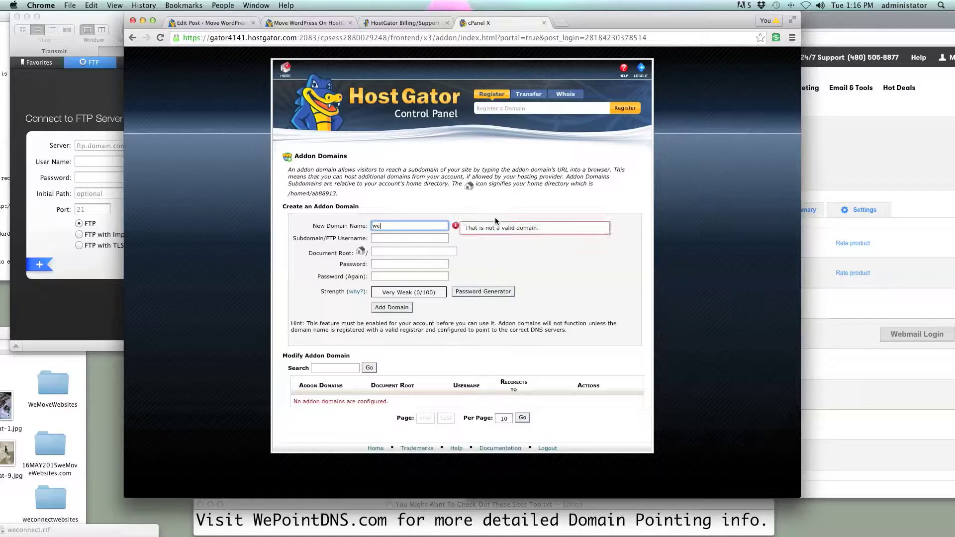
text(connectwebsite.com)
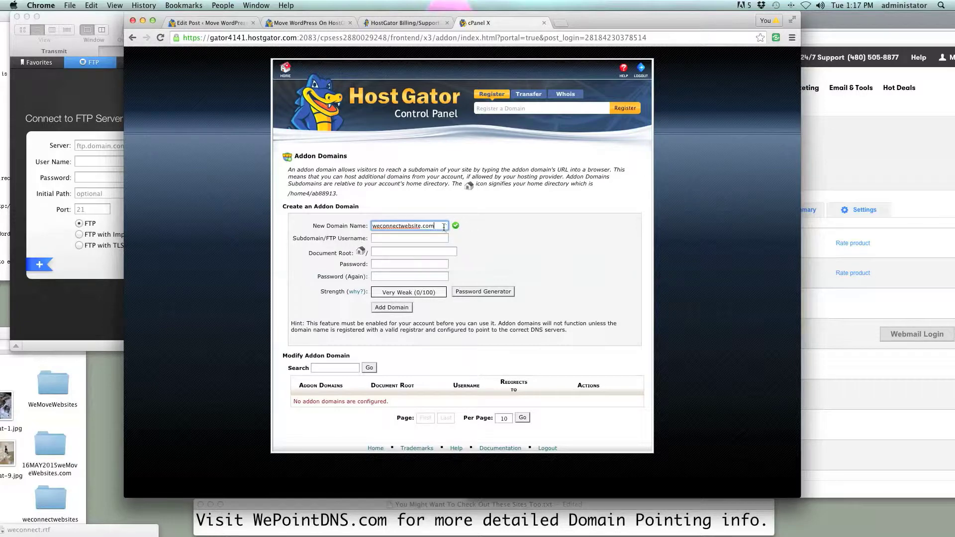
drag(444, 226, 331, 225)
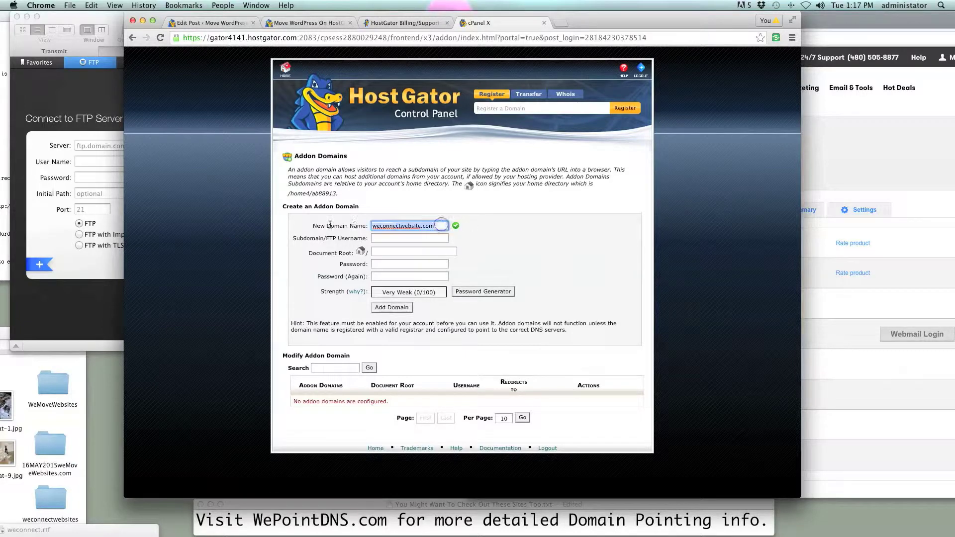
click(378, 245)
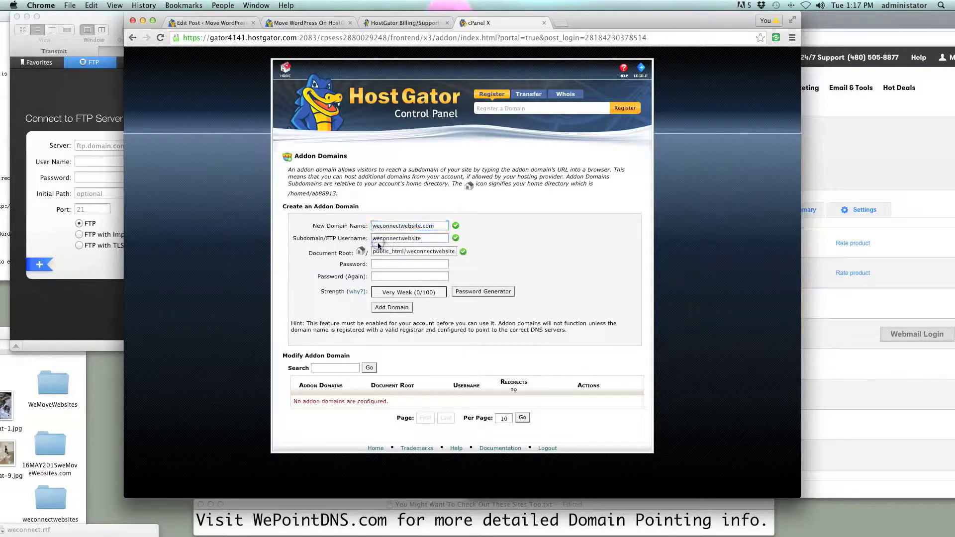
click(494, 250)
Paste the saved password from the notes into both password fields.
drag(7, 23, 219, 22)
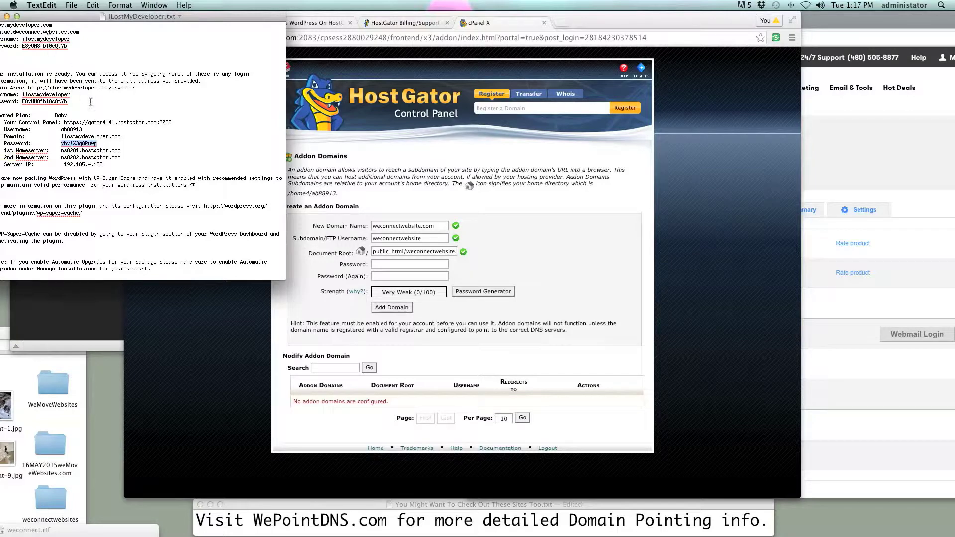
click(98, 144)
drag(98, 144, 64, 144)
click(391, 265)
key(super+v)
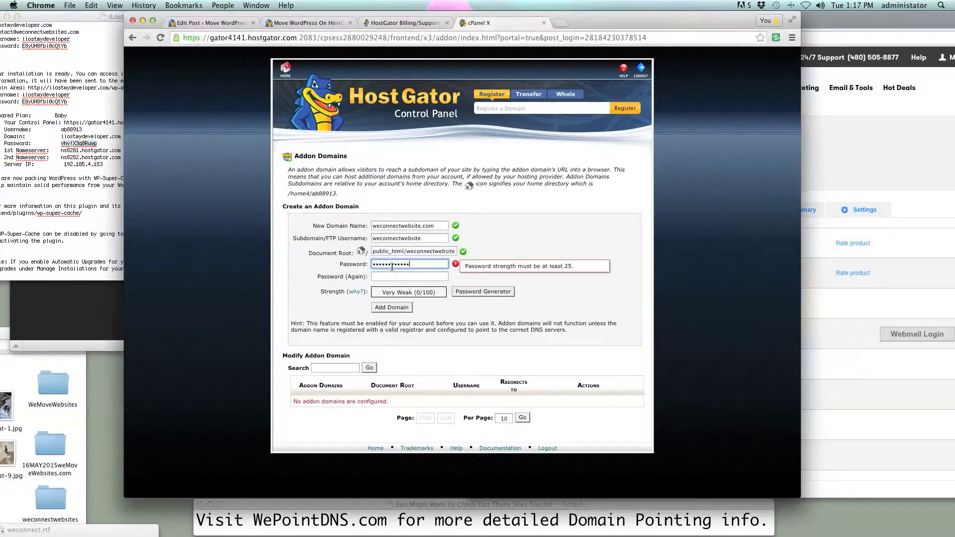
click(398, 276)
key(super+v)
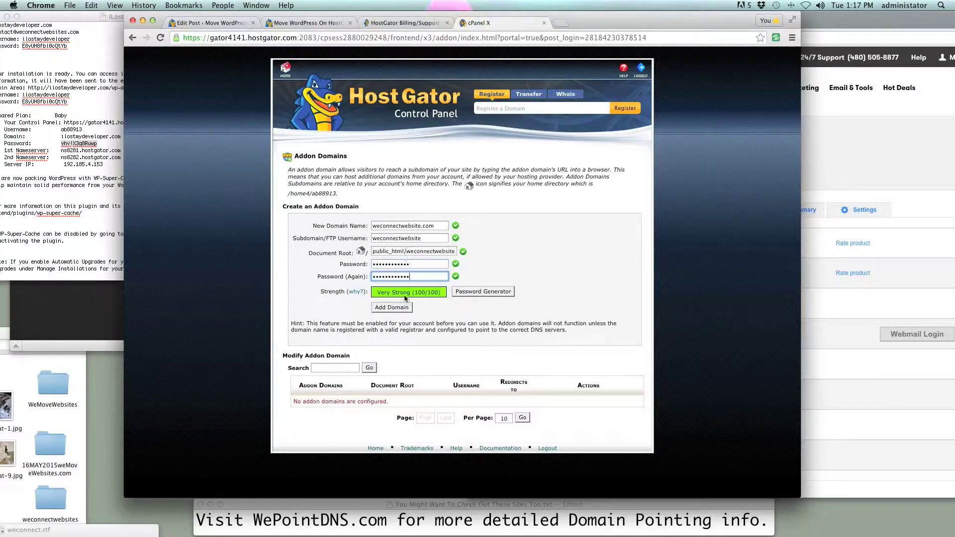
Check the document root public_html/weconnectwebsite.com and submit the addon domain.
drag(408, 252, 466, 256)
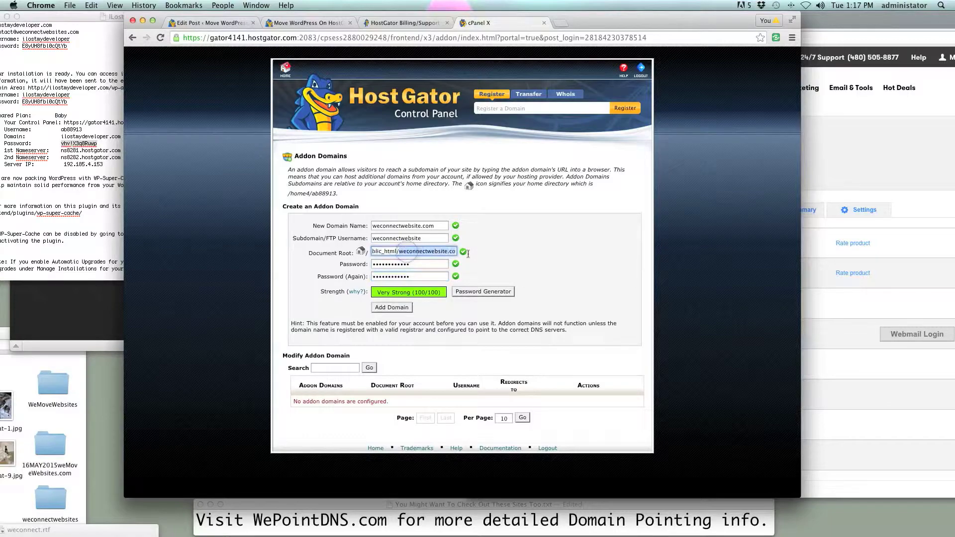
click(375, 251)
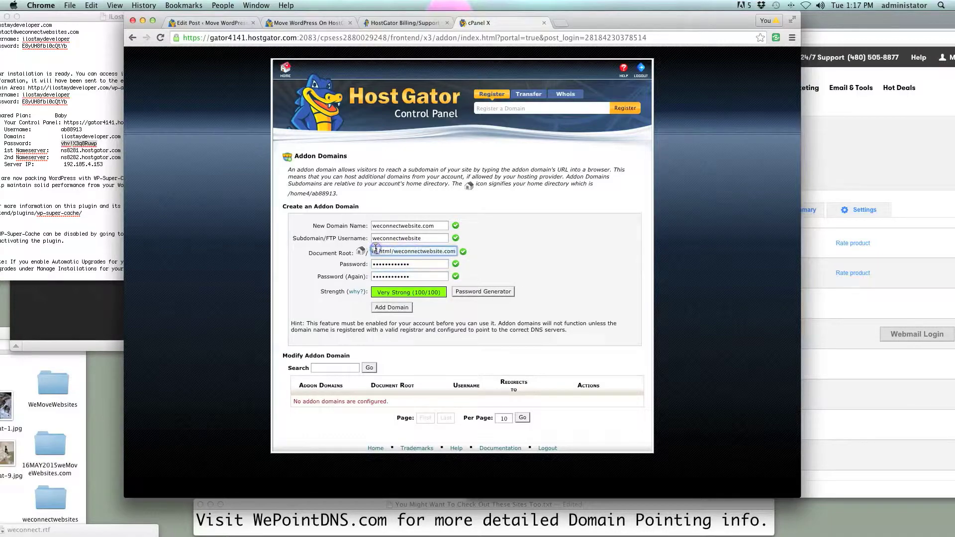
drag(373, 252, 499, 253)
click(434, 254)
click(402, 308)
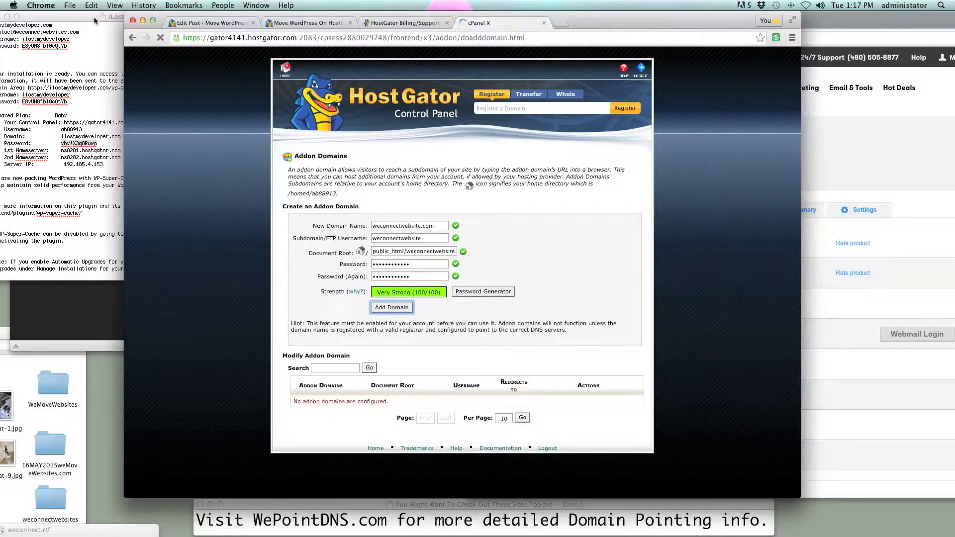
Move the notes aside and return to the addon domain list showing weconnectwebsite.com.
drag(104, 14, 10, 3)
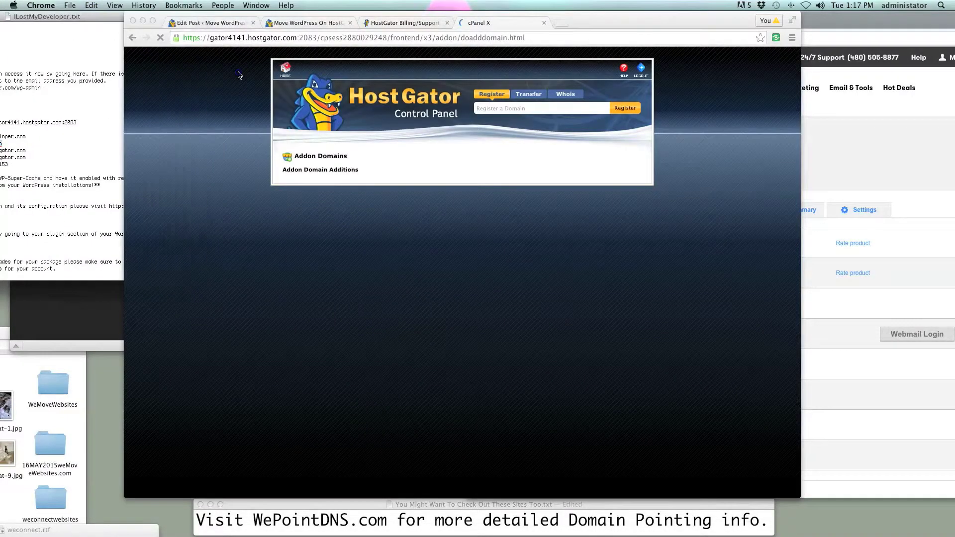
click(237, 73)
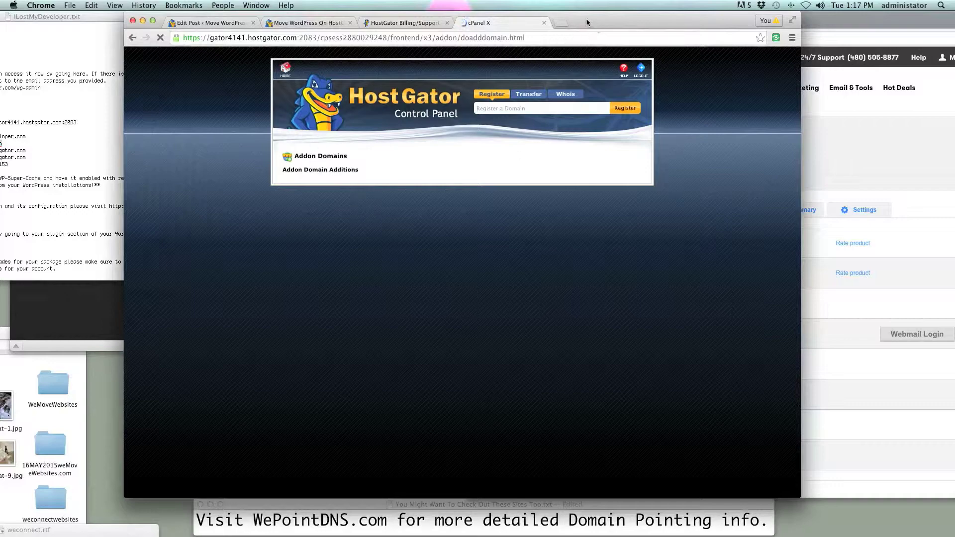
drag(579, 20, 585, 19)
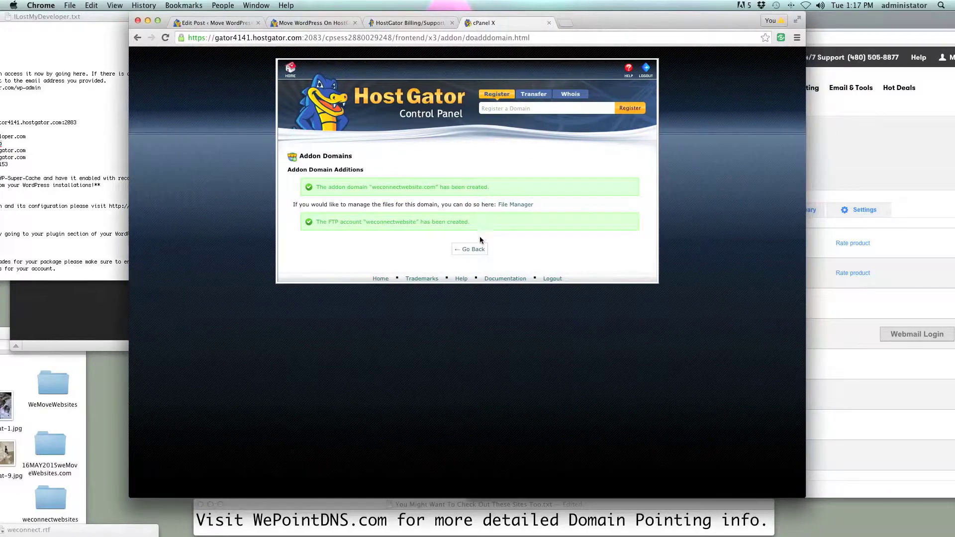
click(468, 248)
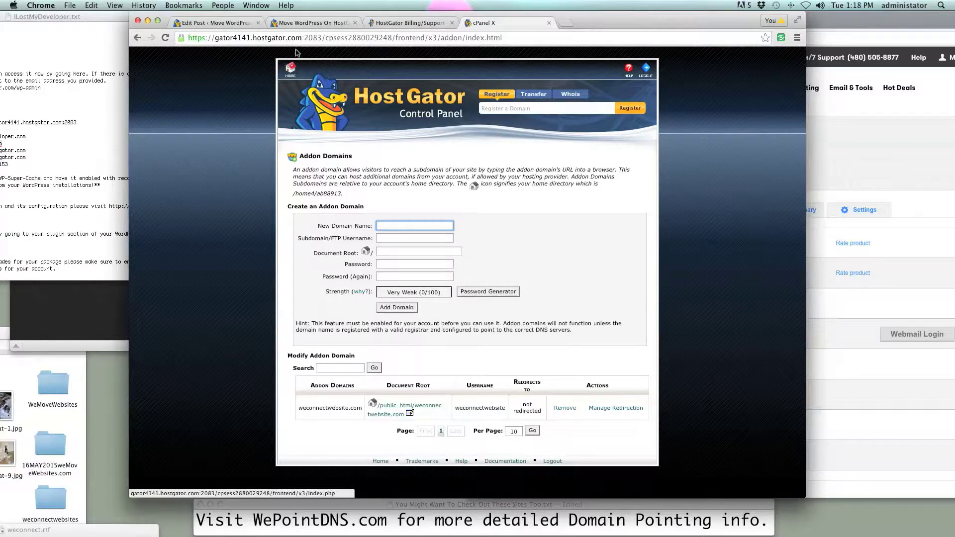
Go to cPanel Home, dismiss the advertisement and open QuickInstall's WordPress installer.
click(290, 68)
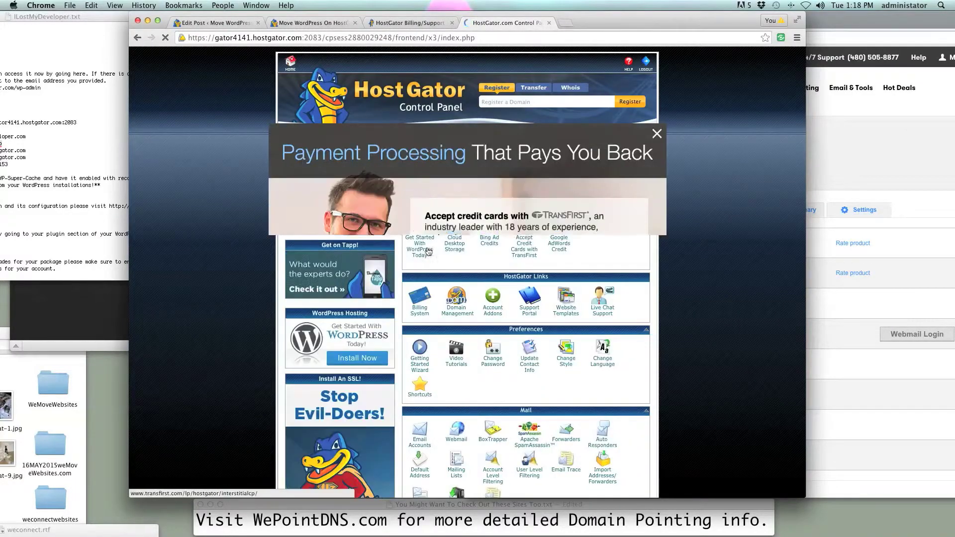
click(657, 136)
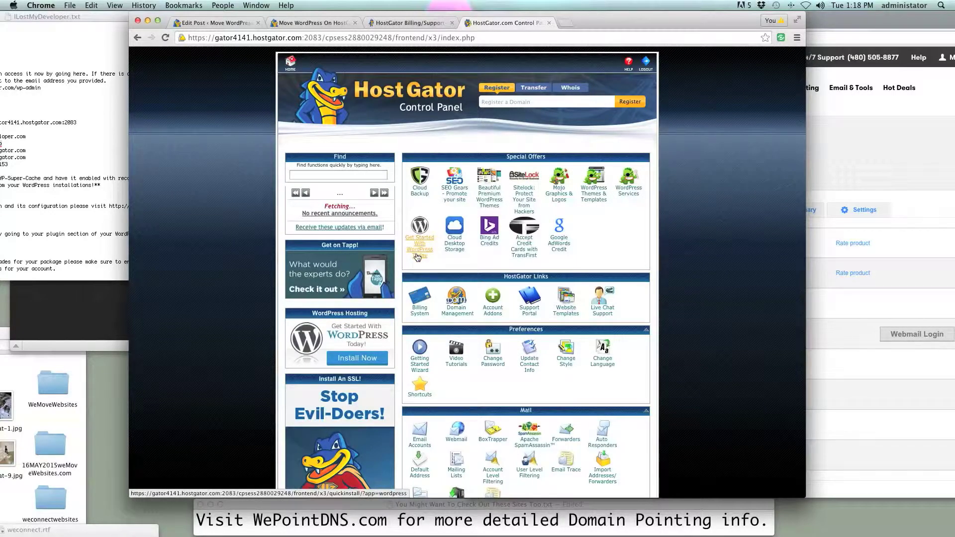
click(419, 255)
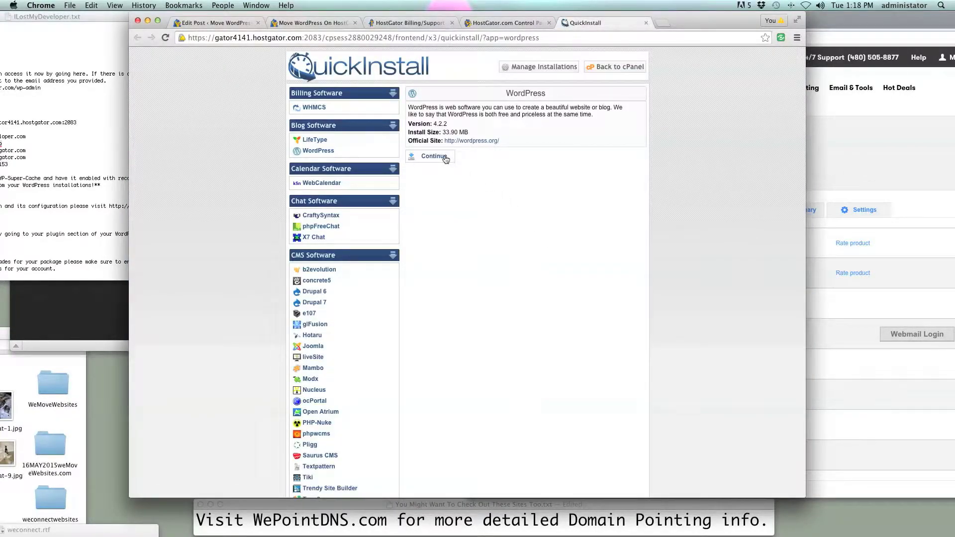
Continue to the WordPress form and choose weconnectwebsite.com as Application URL, leaving the folder blank.
drag(414, 109, 595, 117)
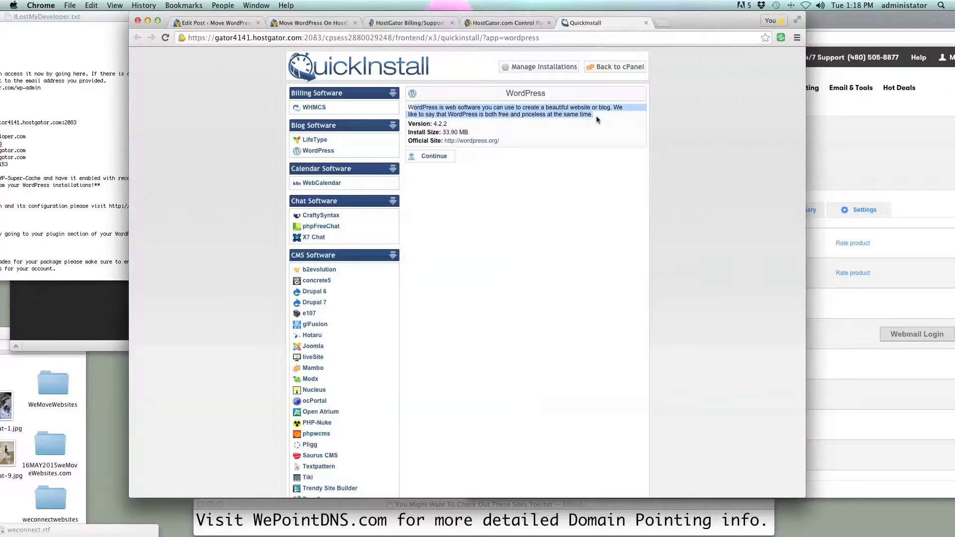
click(427, 159)
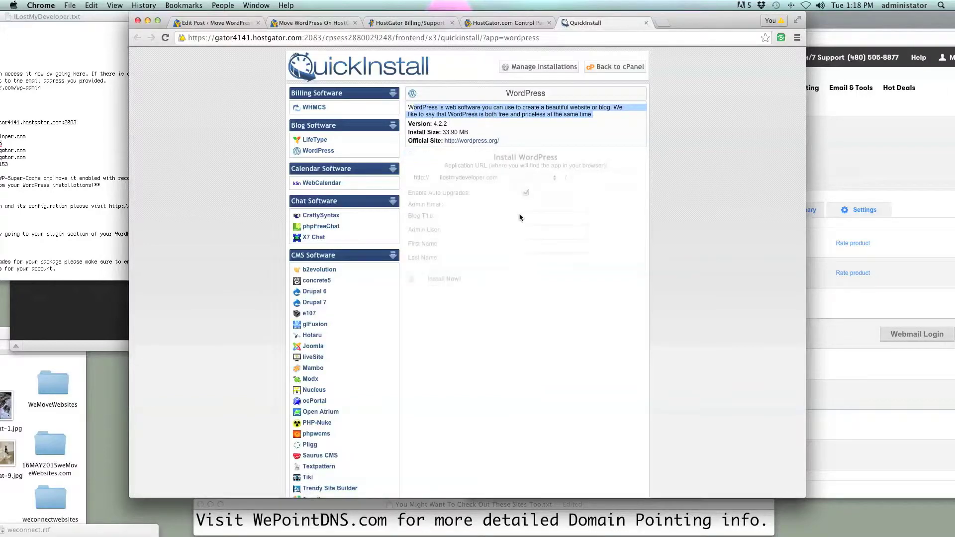
click(455, 202)
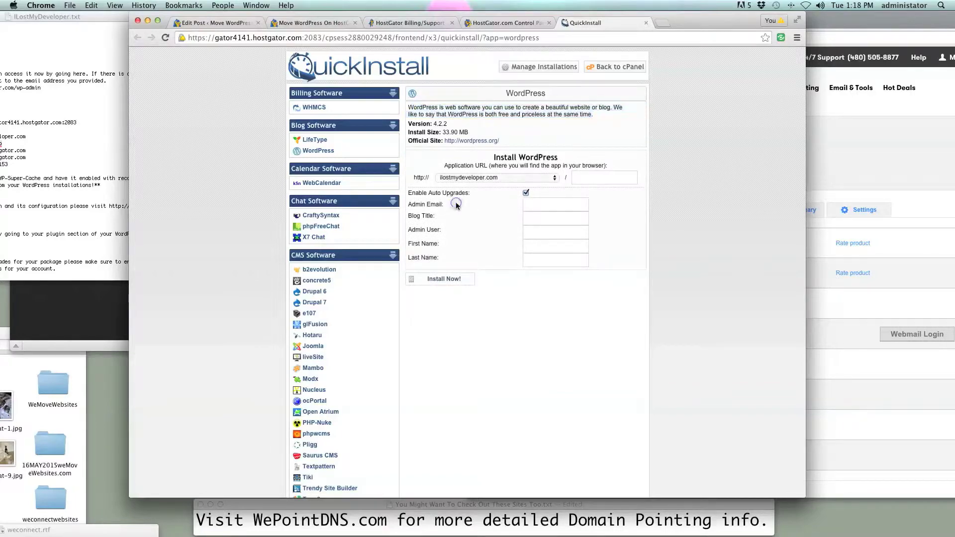
click(470, 178)
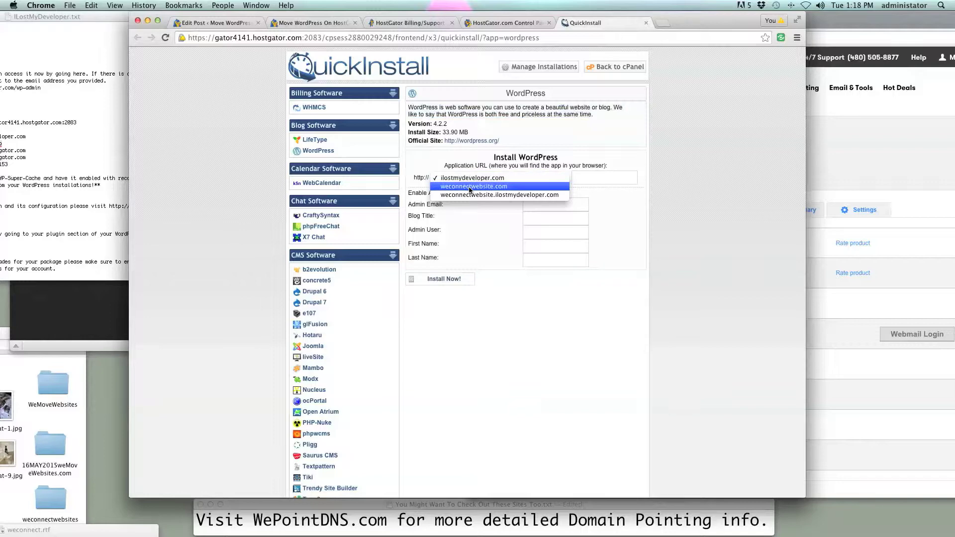
click(470, 188)
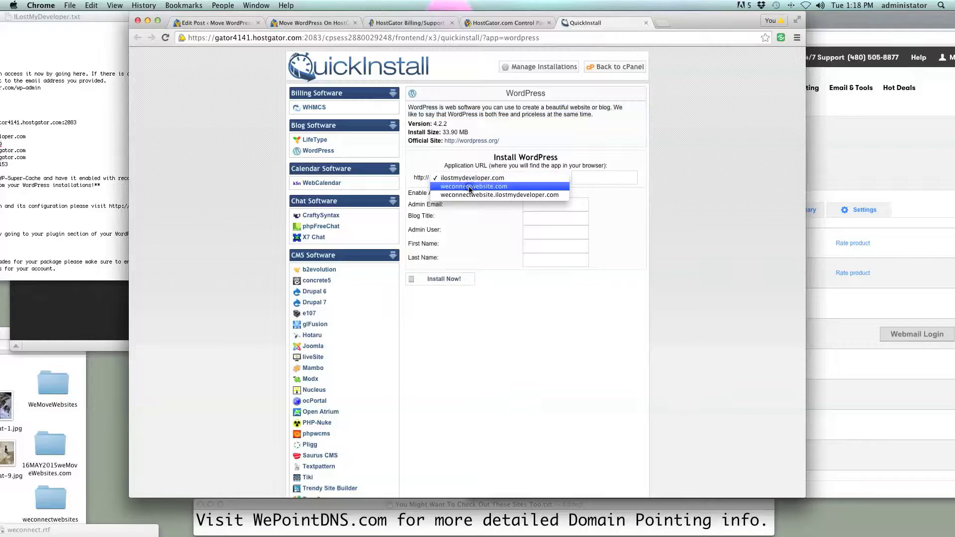
click(585, 177)
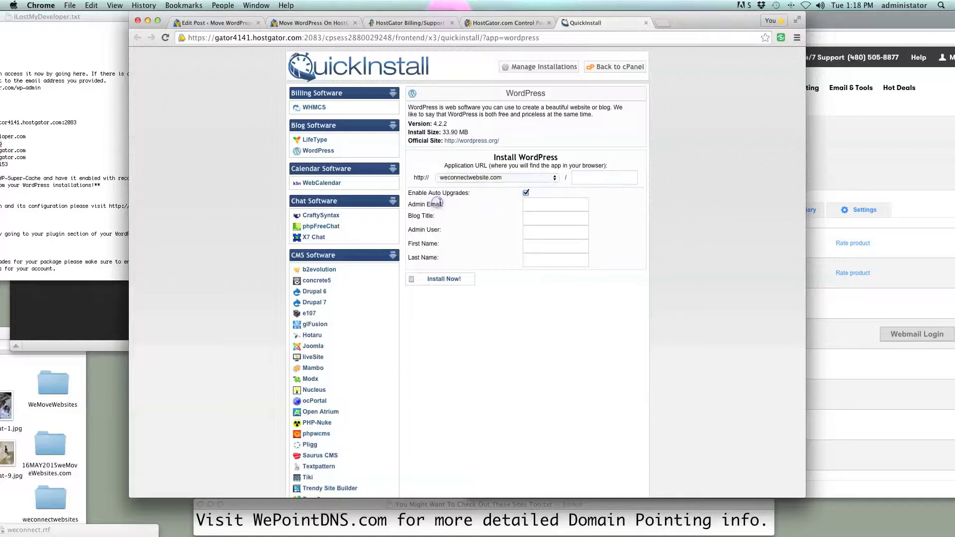
Enter the admin email address in the WordPress install form.
click(538, 204)
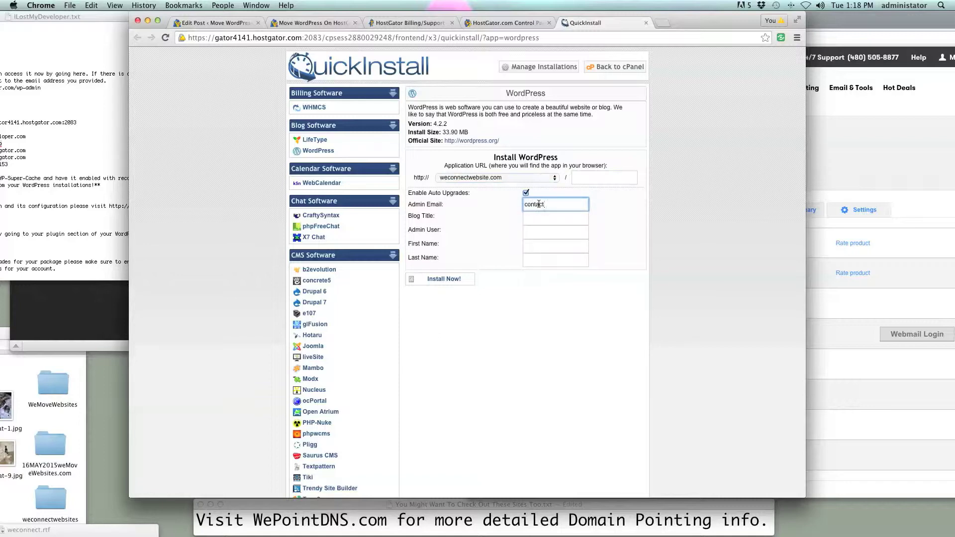
key(super+z)
drag(83, 18, 225, 18)
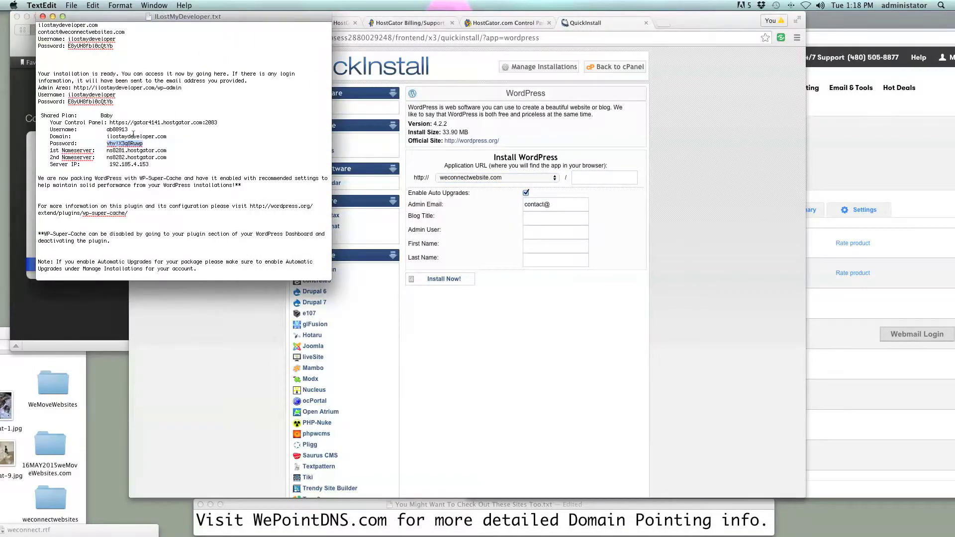
click(134, 134)
drag(254, 16, 70, 16)
click(565, 206)
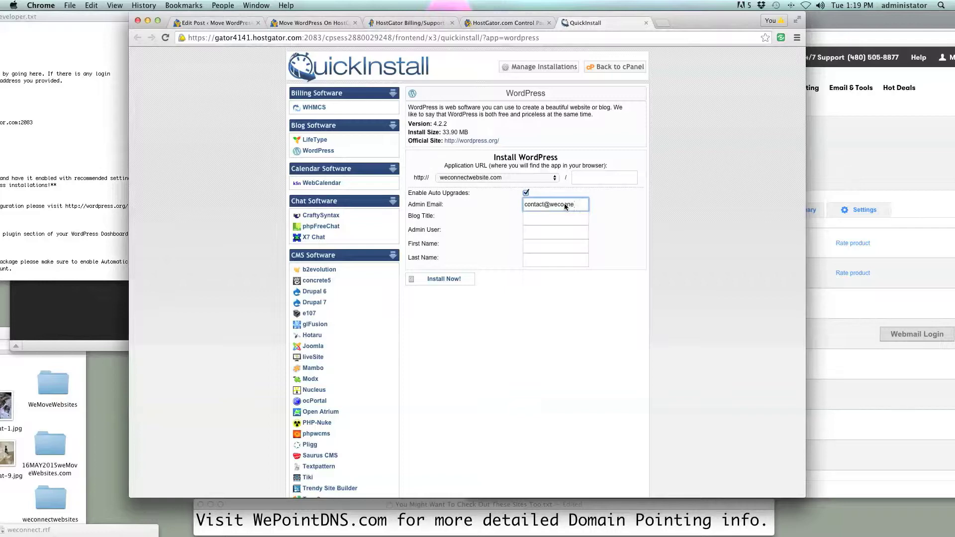
click(590, 203)
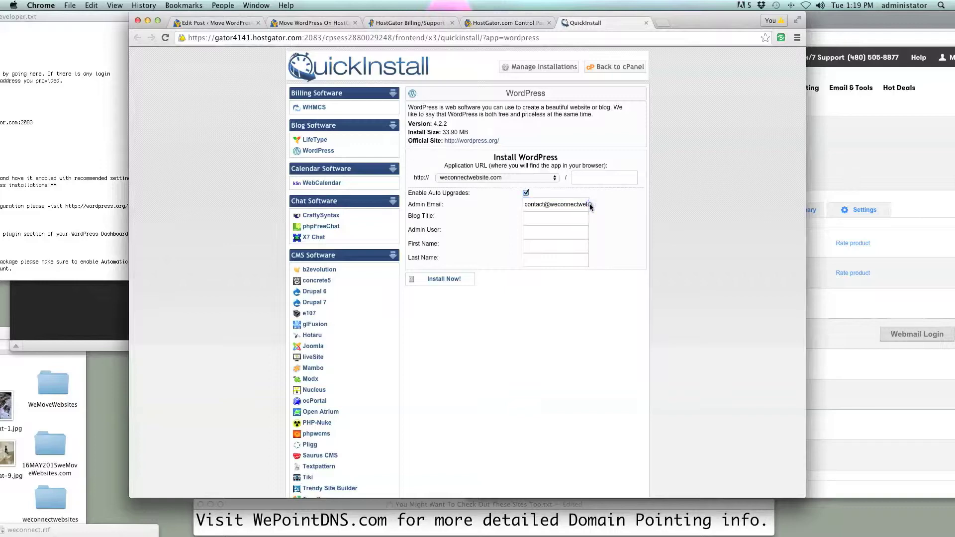
triple_click(555, 208)
Set the blog title to 'GoDaddy Domain using HostGator Hosting'.
click(538, 219)
text(GoDaddy Domain)
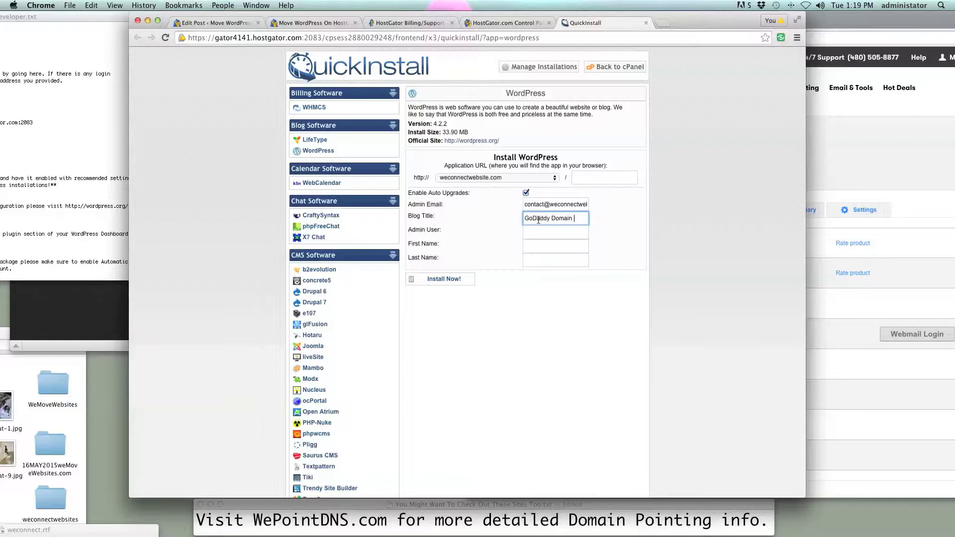
text(using HostGa)
text(tor Ho)
text(sting)
triple_click(544, 217)
click(500, 225)
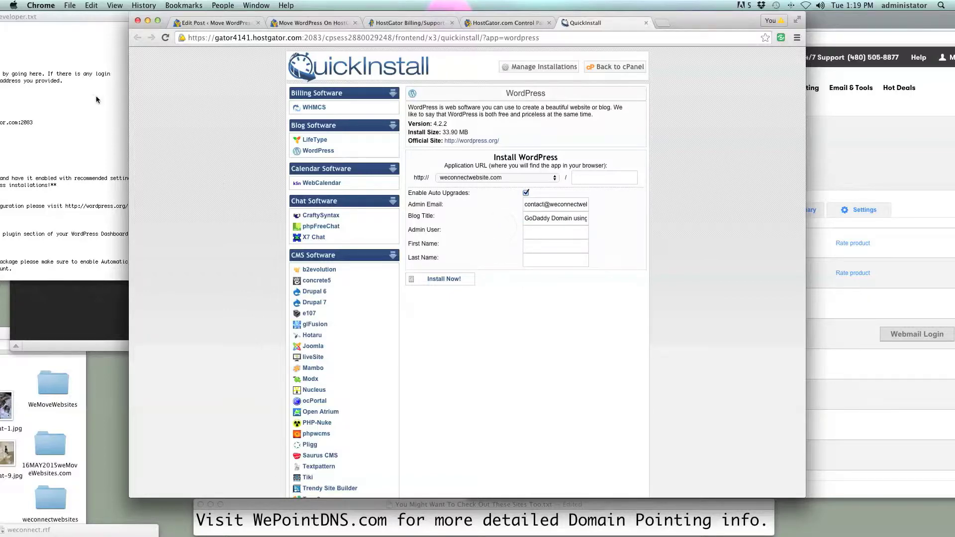
Set the admin username to weconnectwebsites.
click(92, 95)
drag(85, 21, 229, 21)
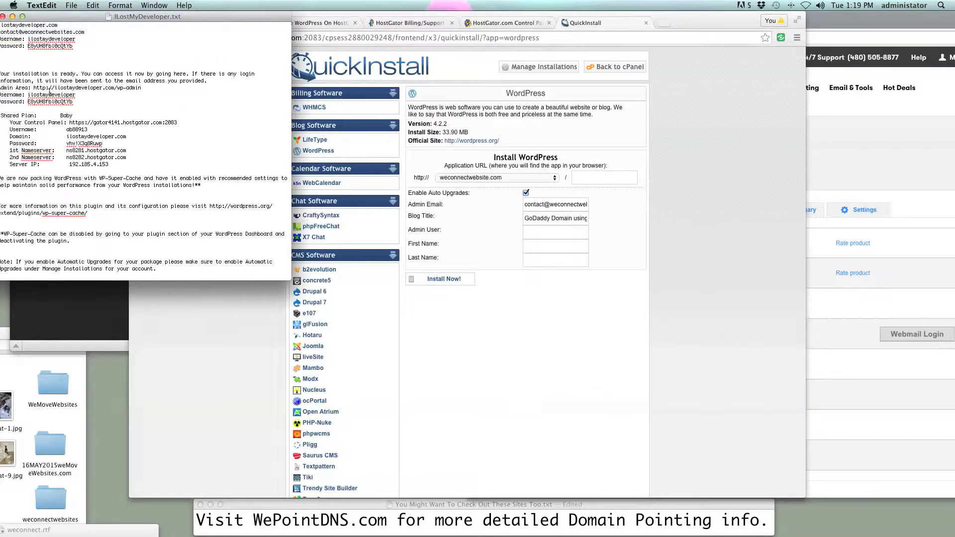
double_click(44, 94)
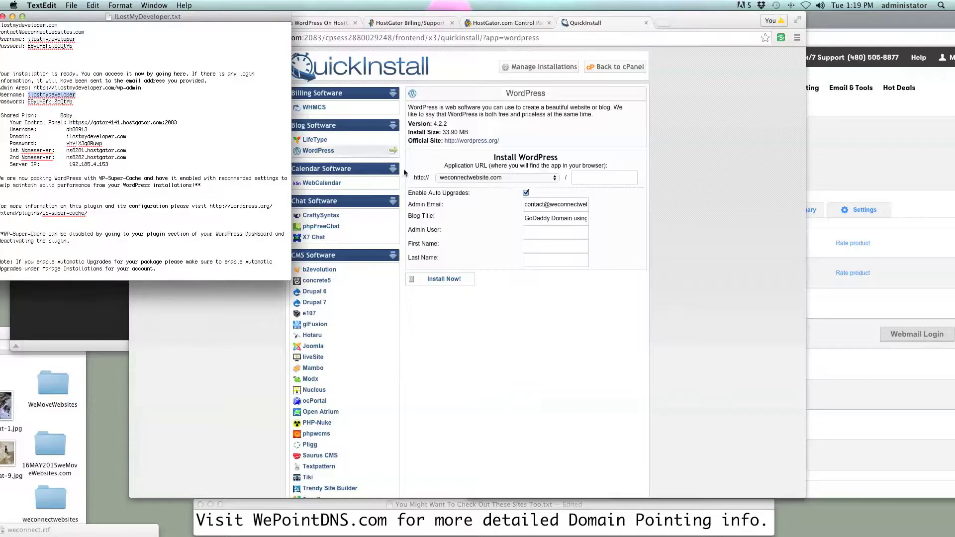
click(561, 206)
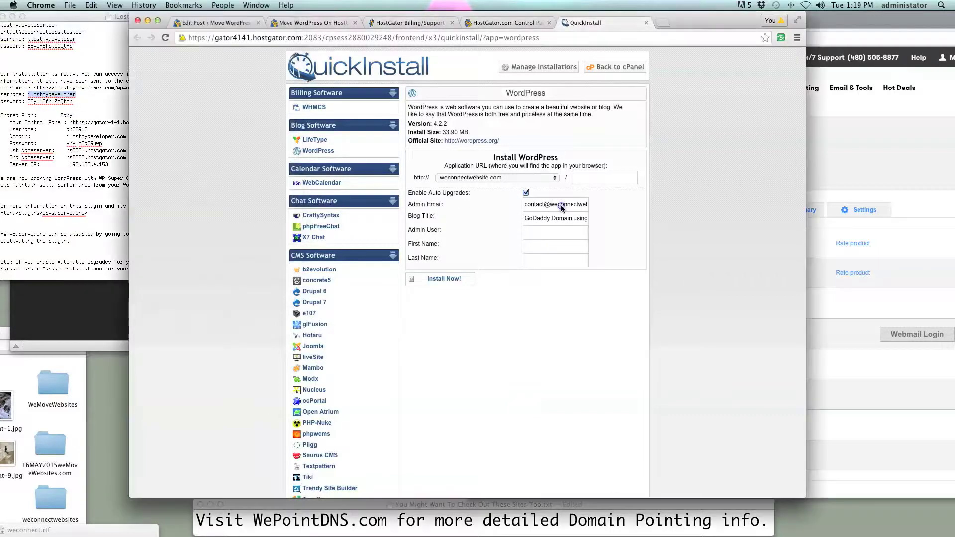
double_click(561, 206)
key(super+c)
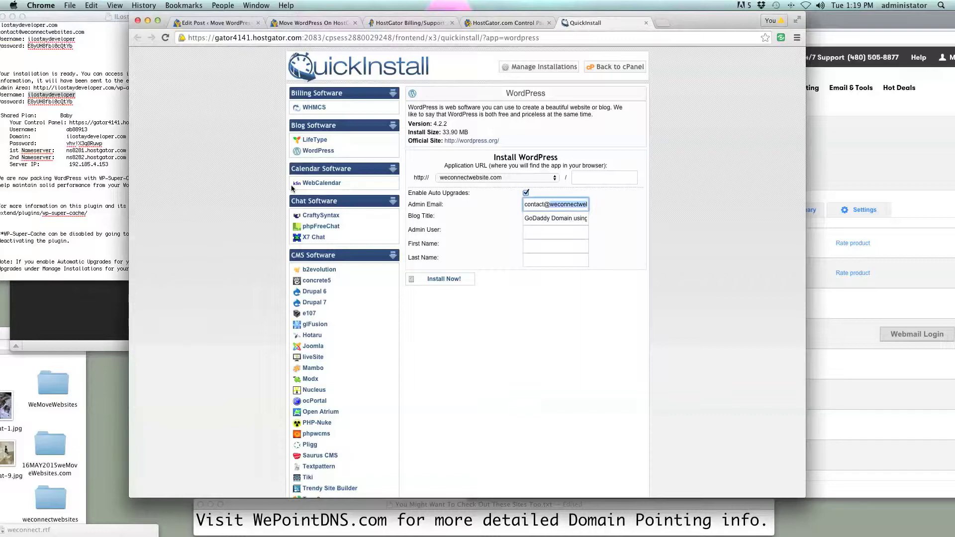
click(537, 231)
key(super+v)
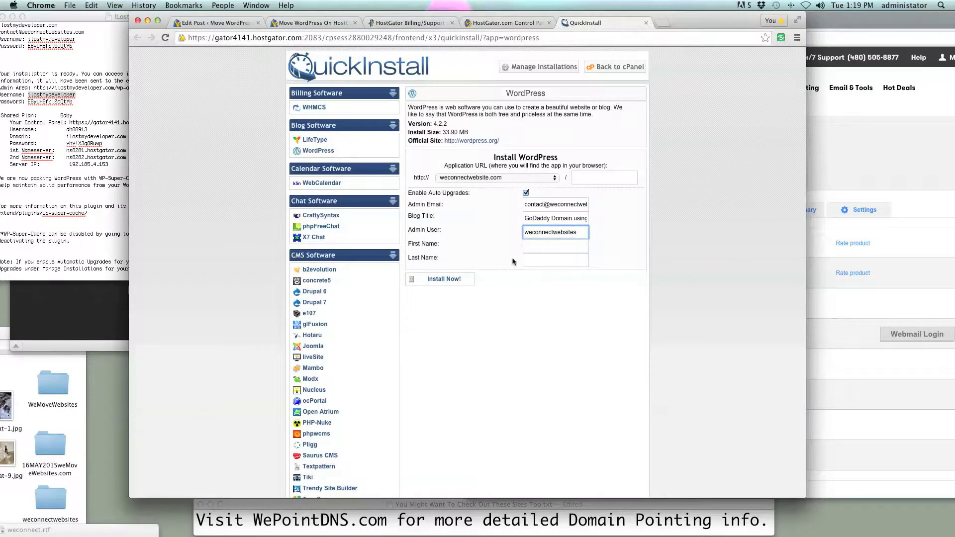
Fill in the admin's first and last name and start the WordPress installation.
click(539, 246)
text(JOe)
text(oe)
key(Tab)
text(S)
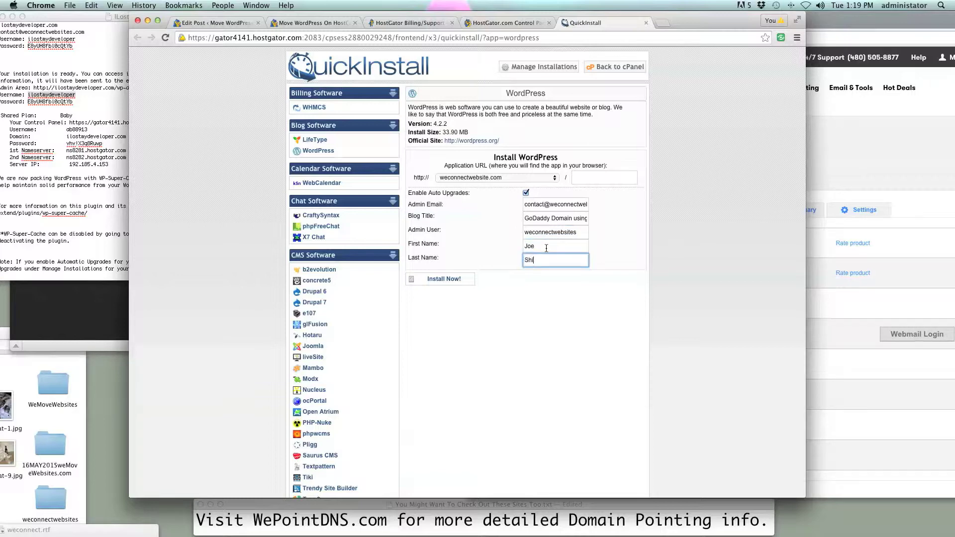
text(mit)
click(442, 280)
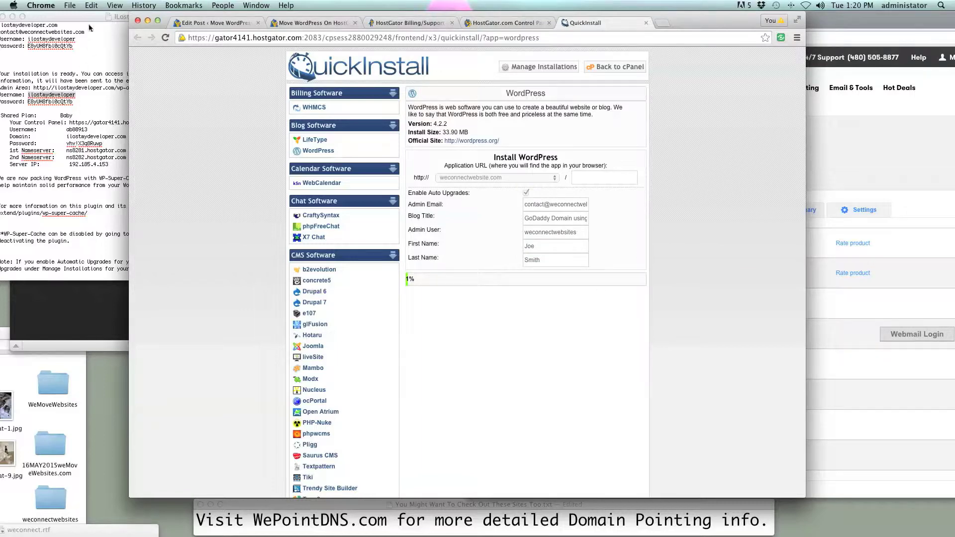
Rearrange the notes window while the WordPress installation runs to 100%.
click(106, 17)
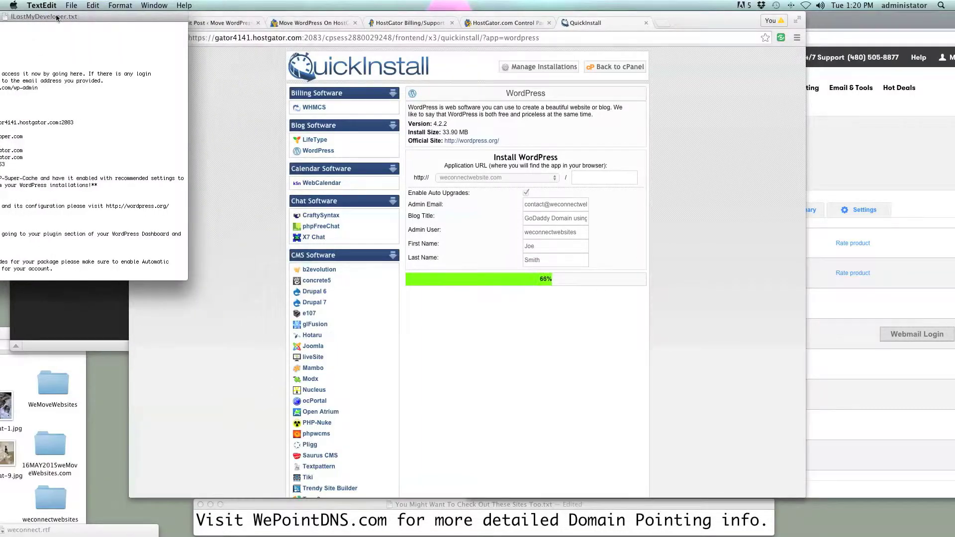
drag(112, 18, 98, 13)
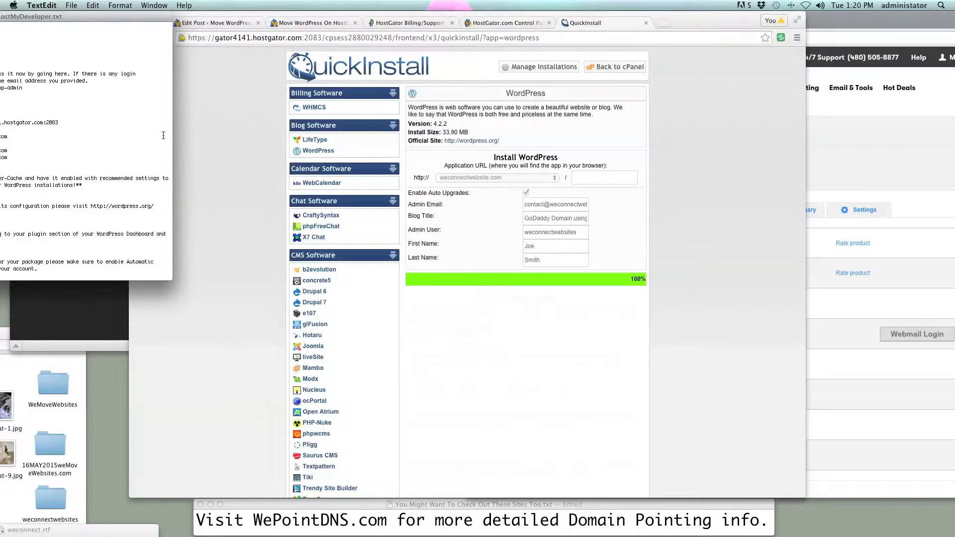
scroll(86, 22, down, 1)
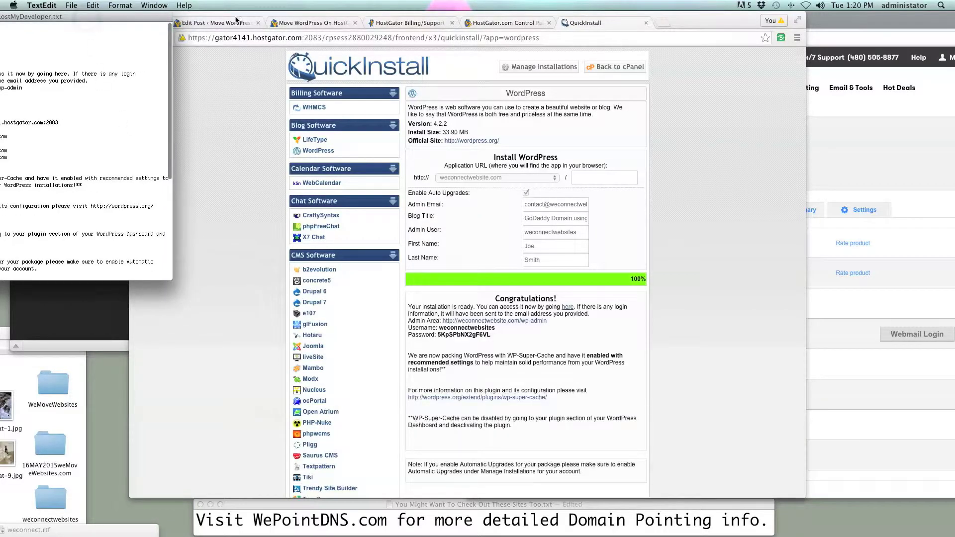
drag(82, 18, 144, 17)
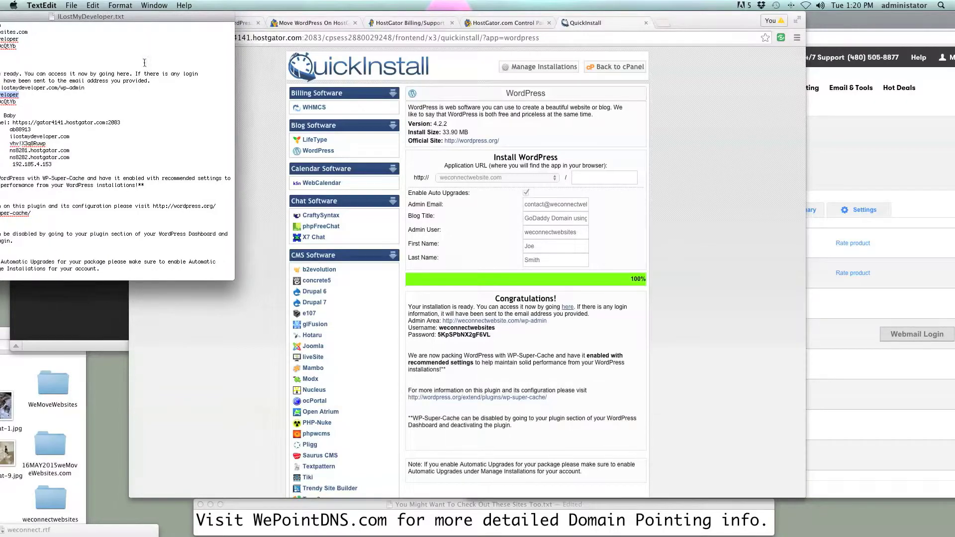
click(145, 63)
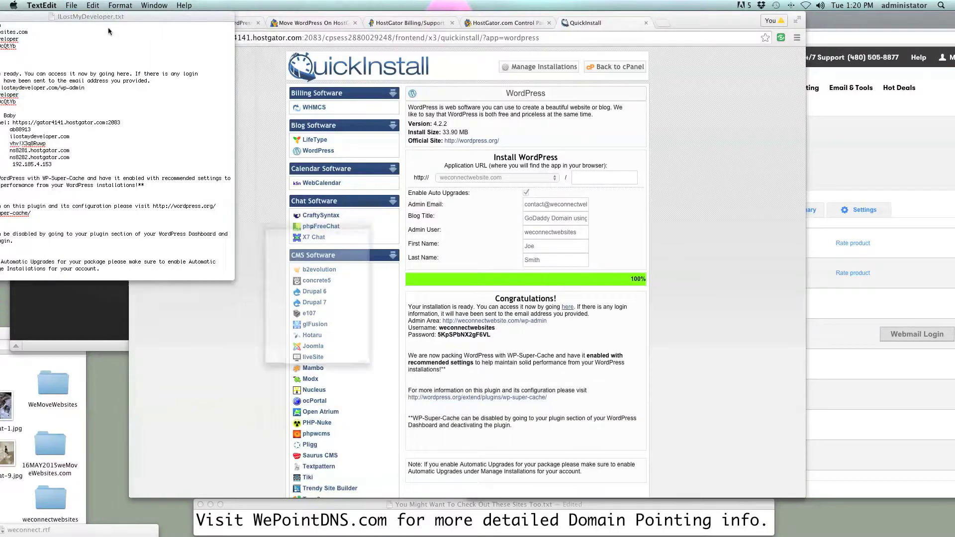
Copy the hosting account details block from the notes into the new Untitled document.
drag(252, 87, 129, 23)
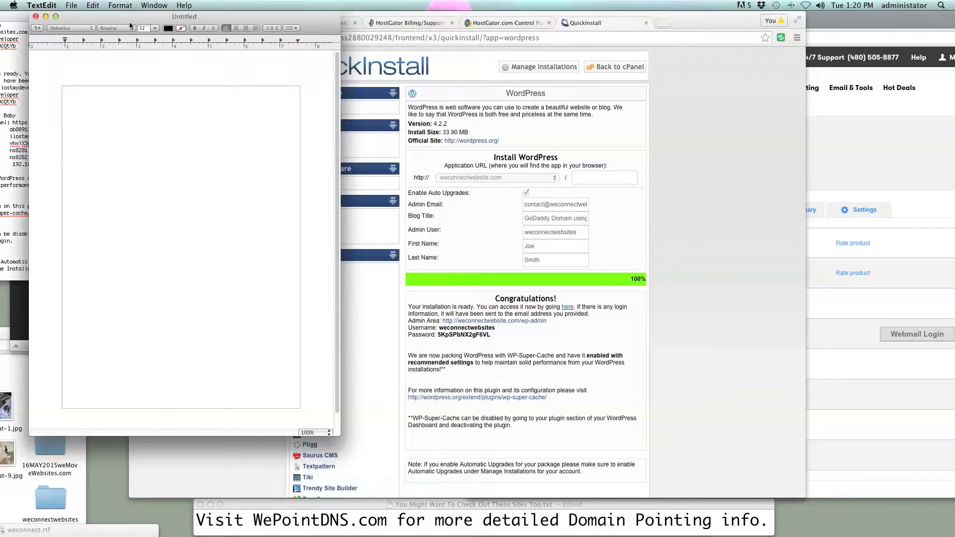
drag(29, 18, 70, 312)
drag(122, 462, 1, 412)
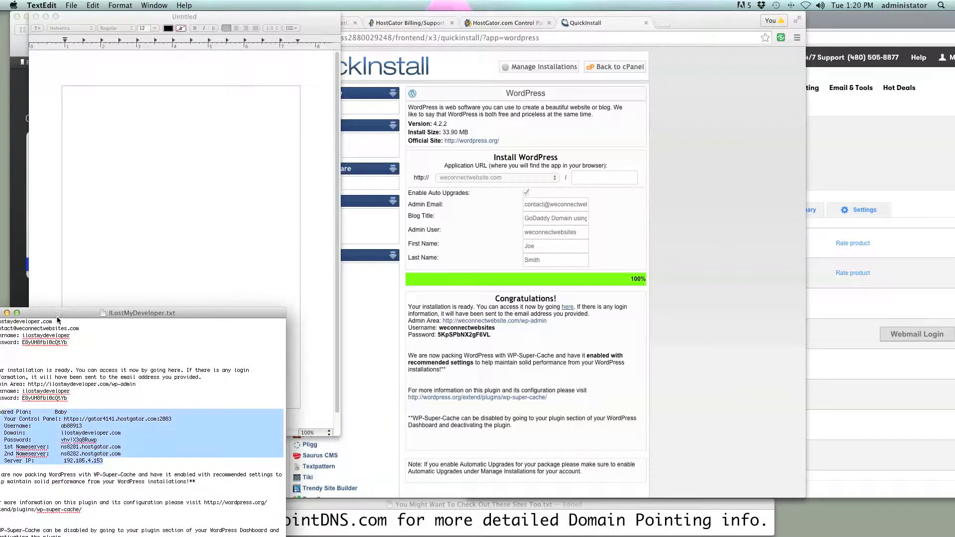
drag(62, 313, 77, 309)
drag(132, 457, 5, 407)
key(super+c)
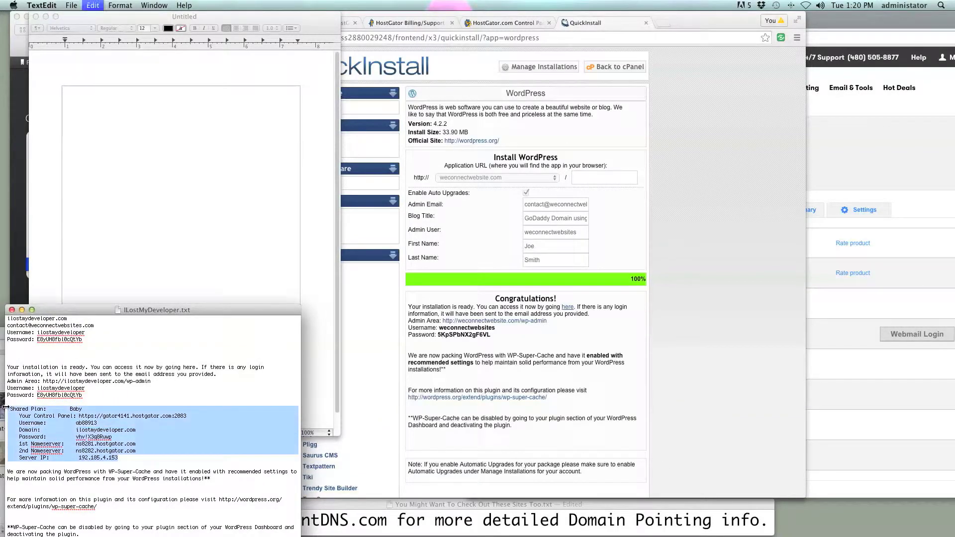
click(68, 148)
key(super+v)
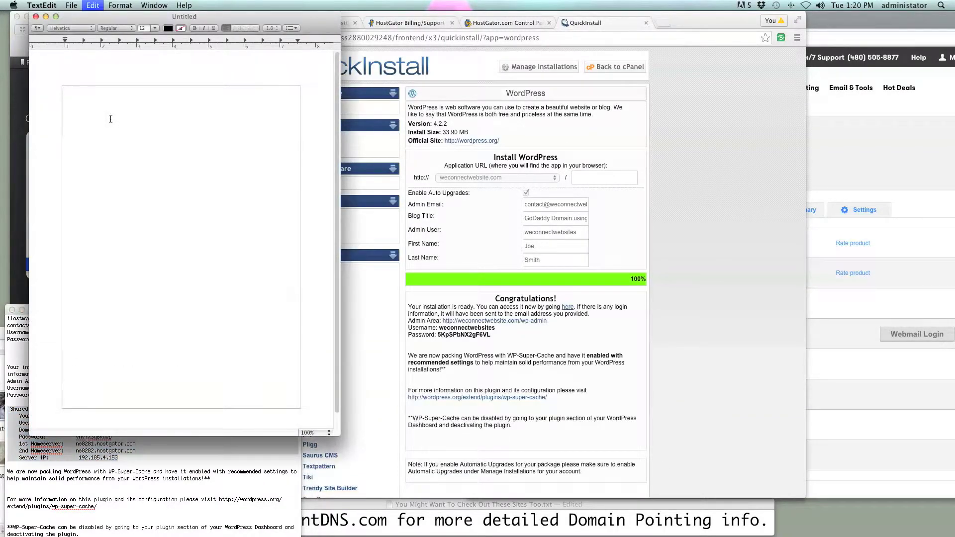
Convert the document to plain text, wrap it to the window, and rearrange the windows.
click(122, 5)
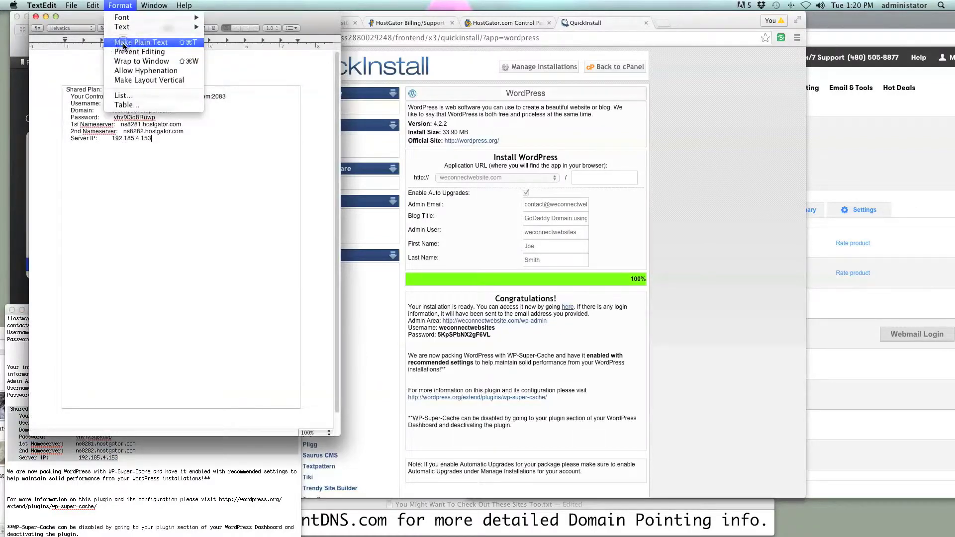
click(124, 42)
click(120, 5)
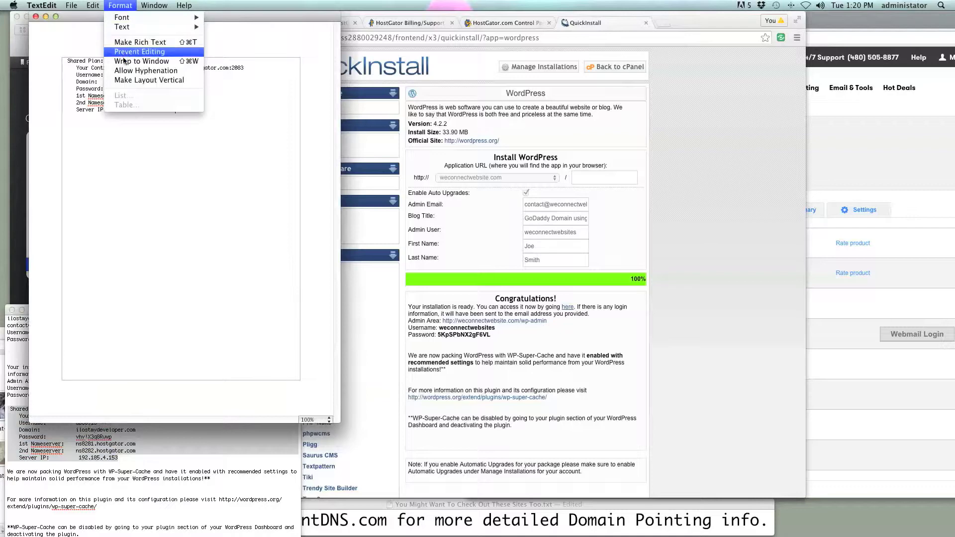
click(142, 61)
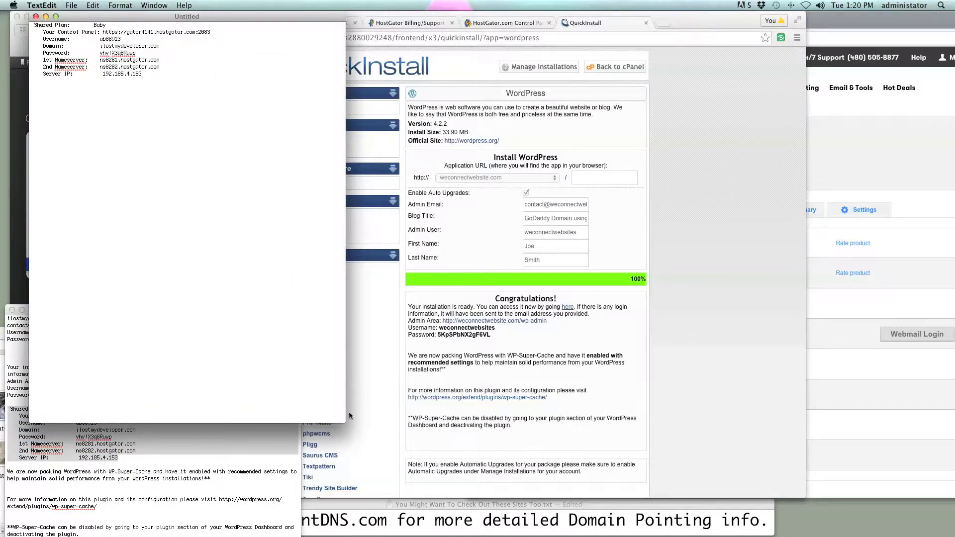
drag(344, 423, 269, 132)
drag(158, 312, 165, 486)
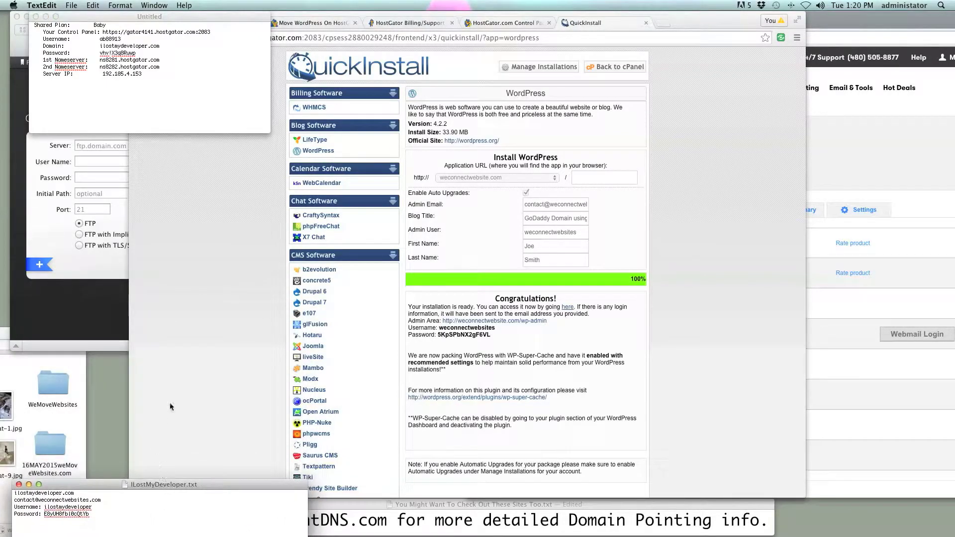
Copy the QuickInstall Congratulations message with the admin login details.
click(599, 282)
scroll(585, 347, down, 3)
scroll(585, 347, down, 2)
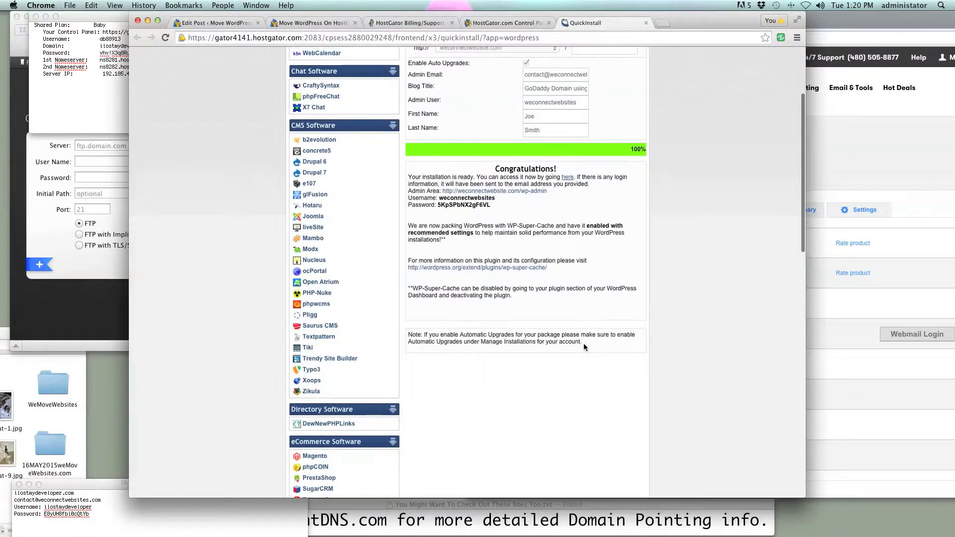
scroll(585, 347, up, 3)
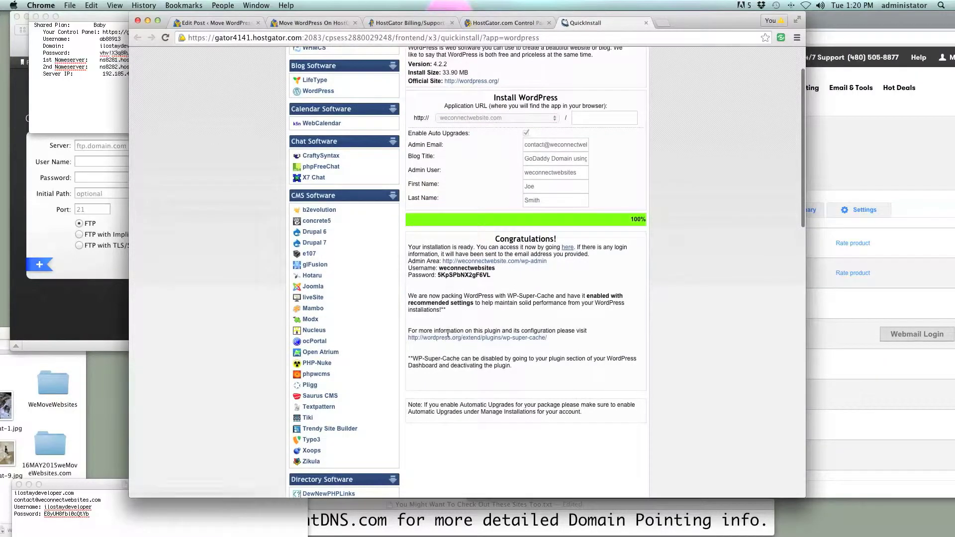
drag(555, 341, 414, 323)
click(568, 336)
drag(592, 416, 611, 419)
click(420, 253)
key(super+c)
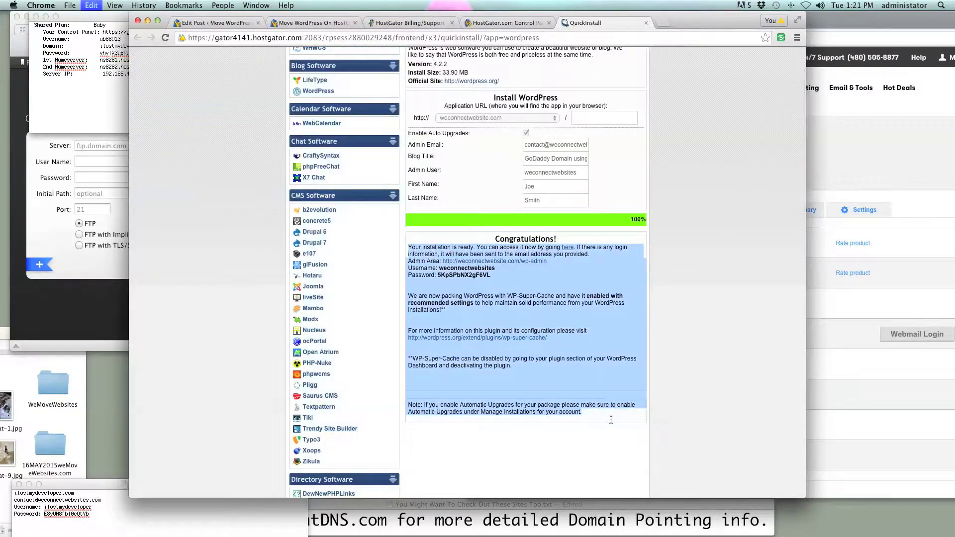
Paste the message into the Untitled document and add blank lines above it.
click(74, 100)
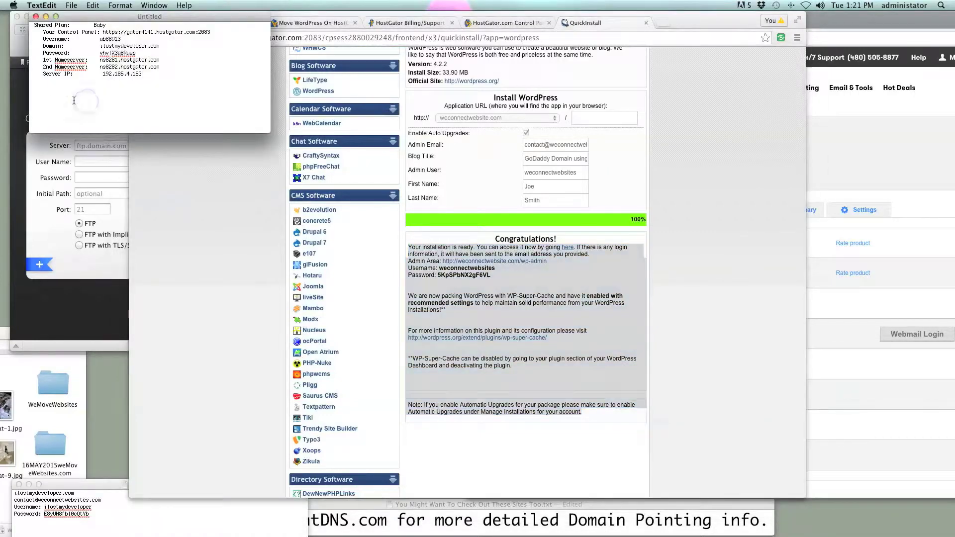
key(super+v)
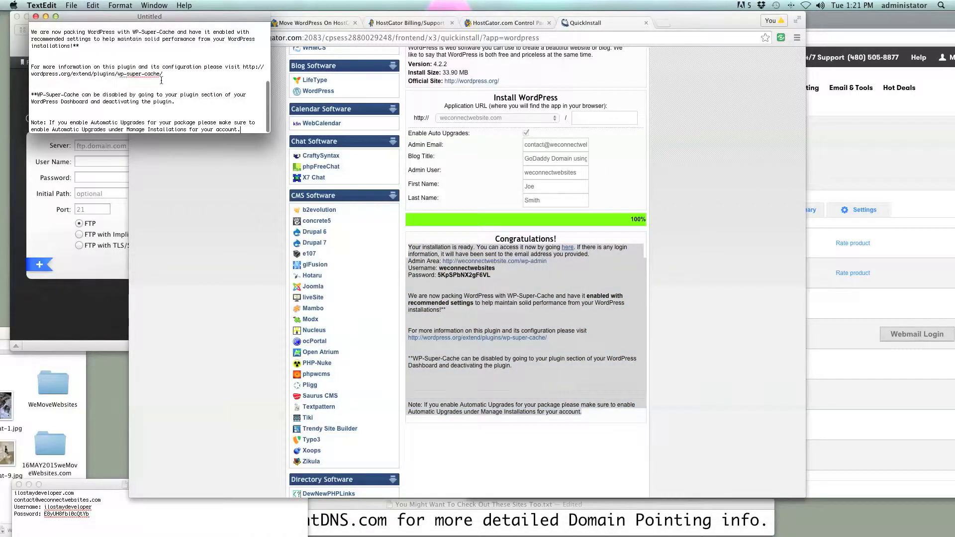
drag(258, 133, 258, 369)
click(38, 92)
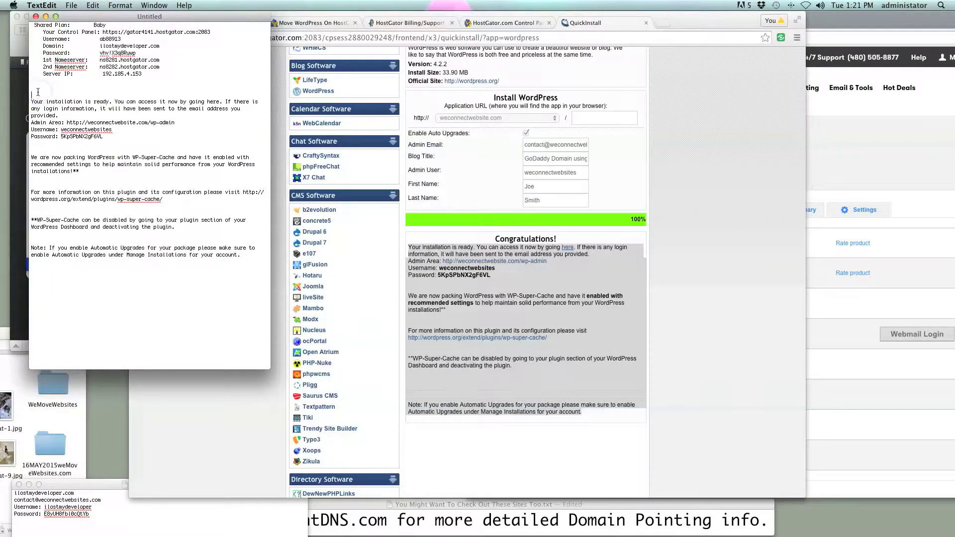
key(Return)
key(Return)
key(Return)
key(Return)
key(Return)
key(Return)
key(Return)
key(Return)
key(Return)
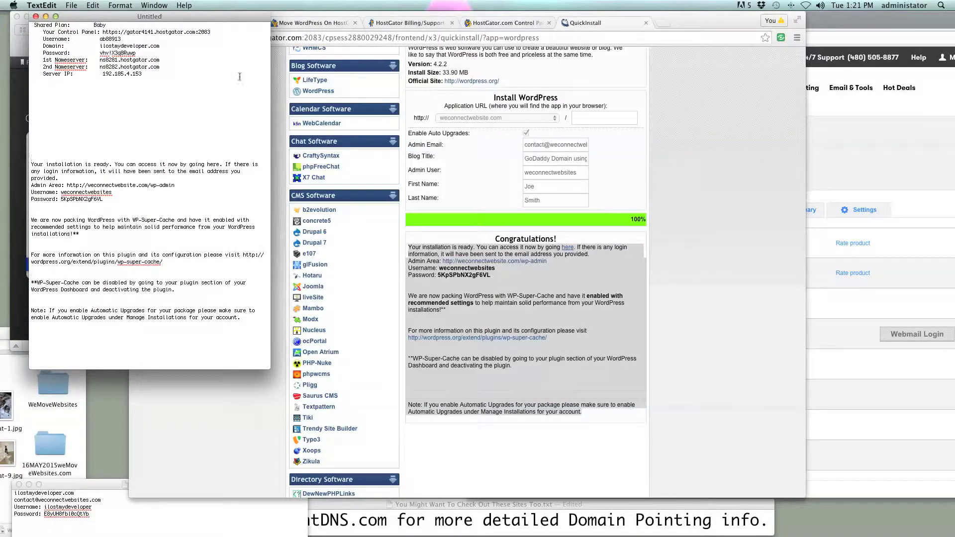
click(643, 169)
click(679, 176)
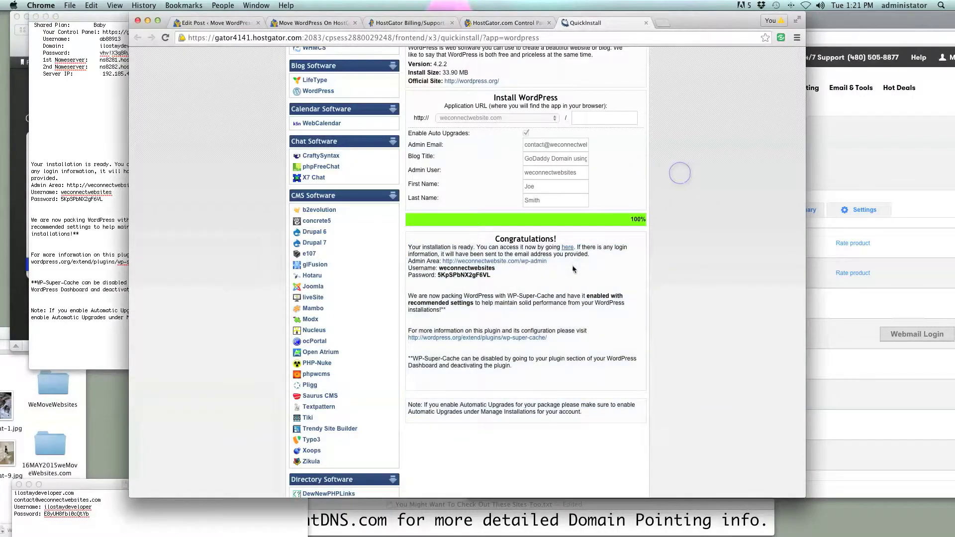
Load weconnectwebsites.com/wp-login.php in a new Chrome tab.
drag(548, 261, 524, 263)
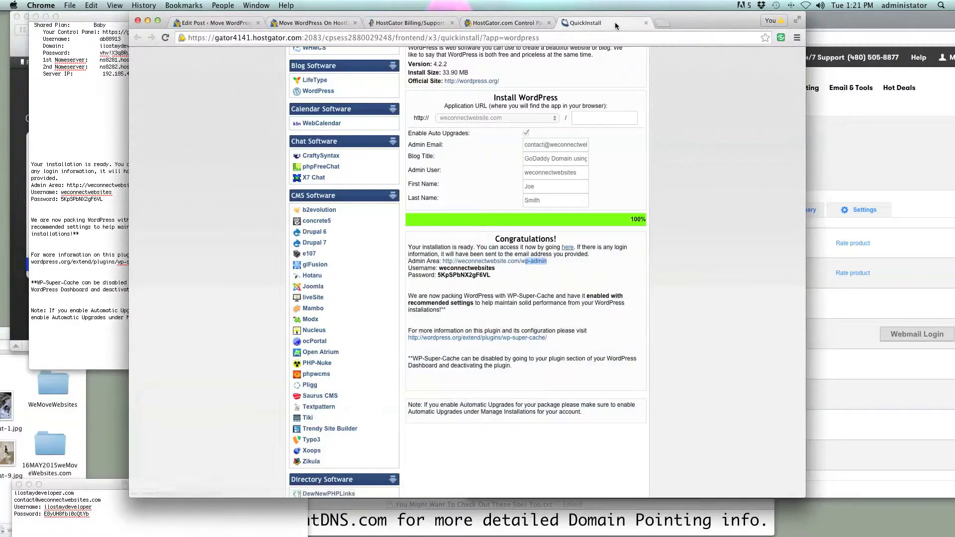
click(664, 24)
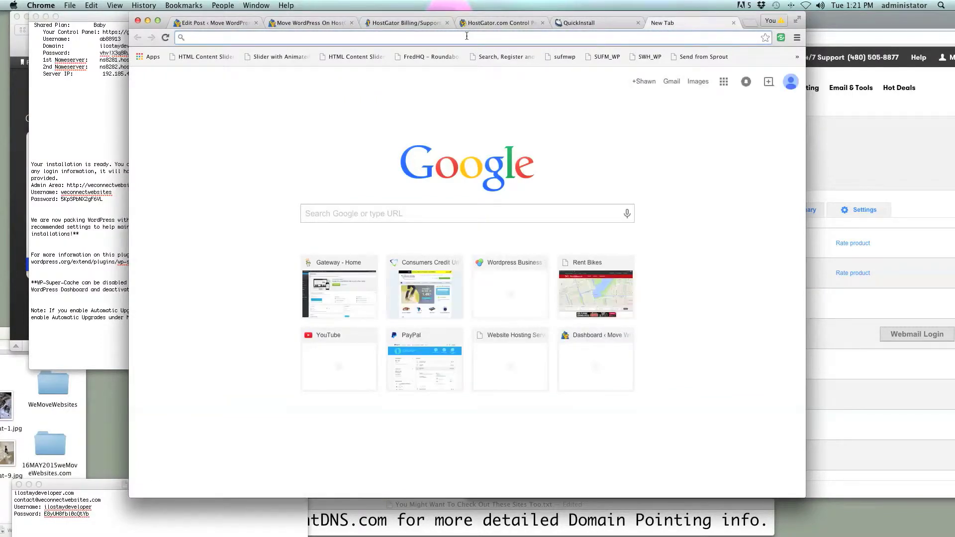
text(weconn)
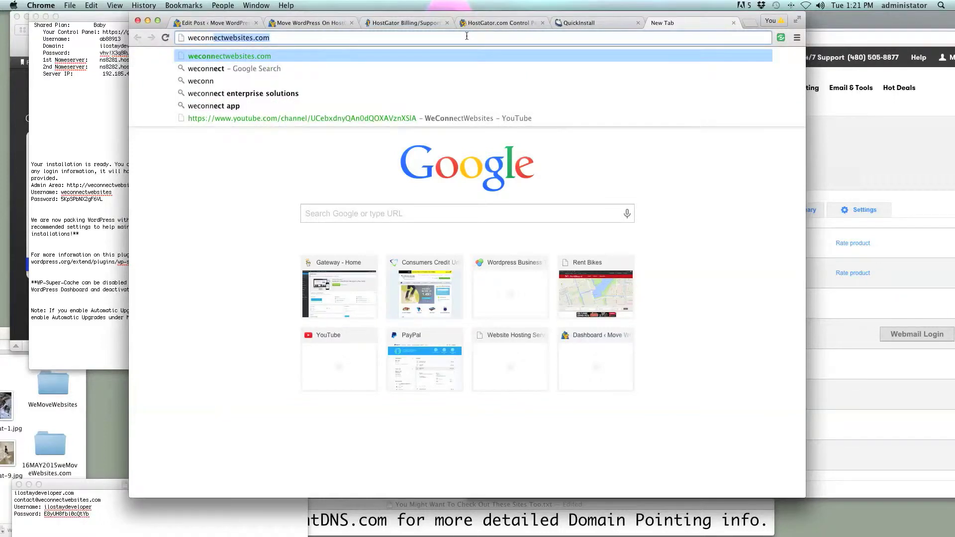
text(ectwebsites.com)
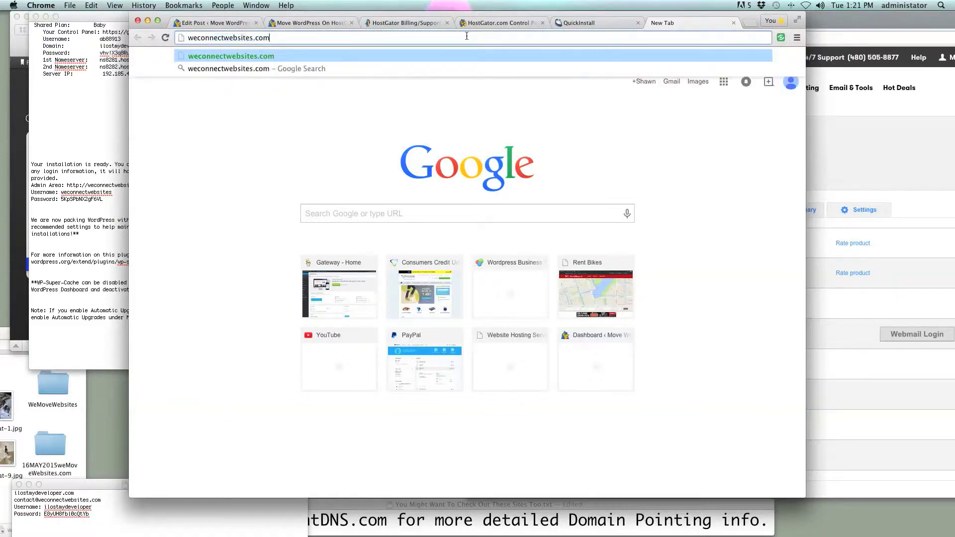
text(/wp-lo)
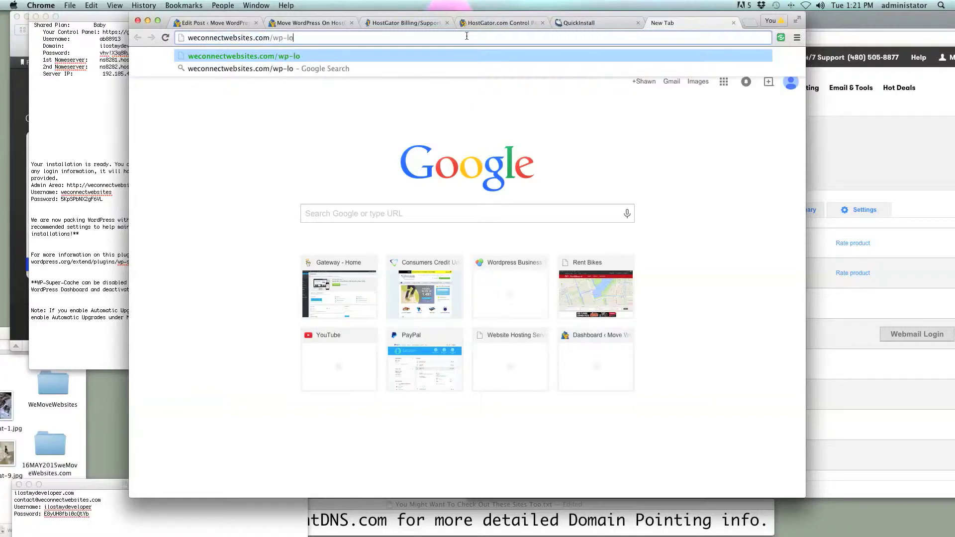
text(gin.php)
key(Return)
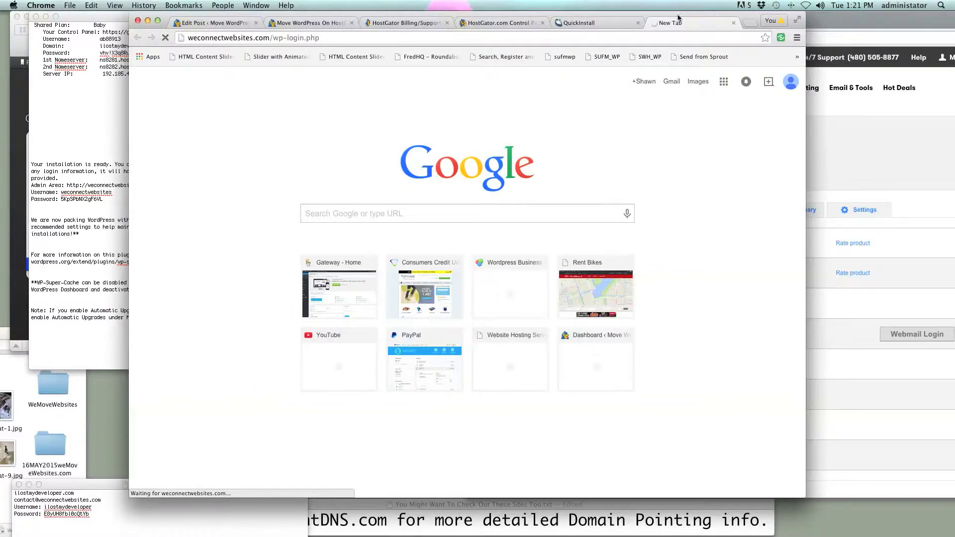
Open another blank tab while the login page is still loading.
drag(678, 15, 670, 16)
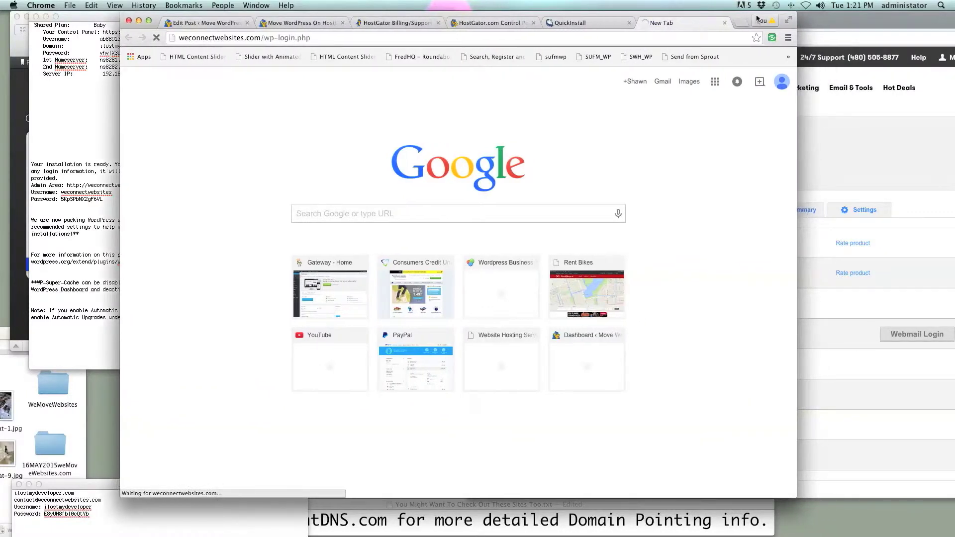
drag(743, 18, 744, 18)
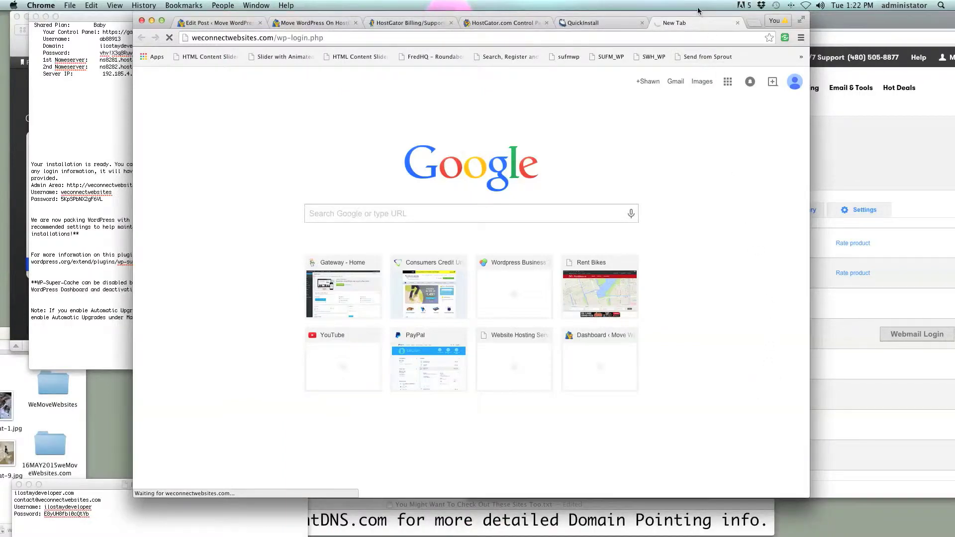
mouse_move(698, 18)
mouse_down()
mouse_move(709, 18)
mouse_move(672, 17)
mouse_move(683, 18)
mouse_up()
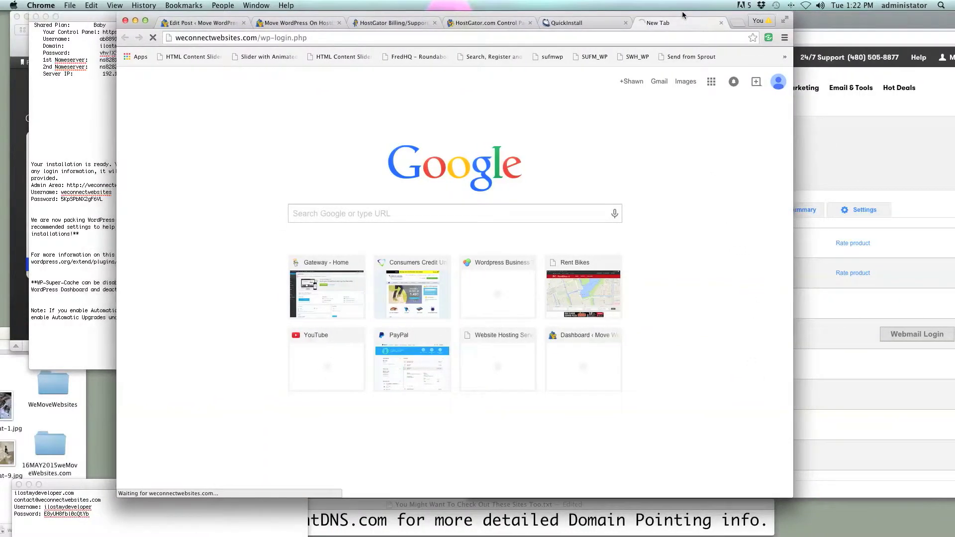
click(259, 39)
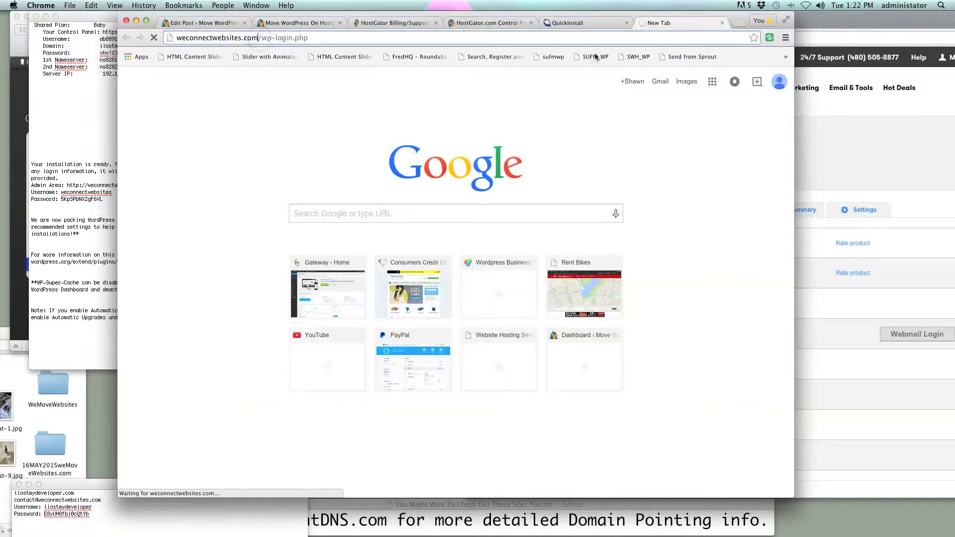
click(739, 24)
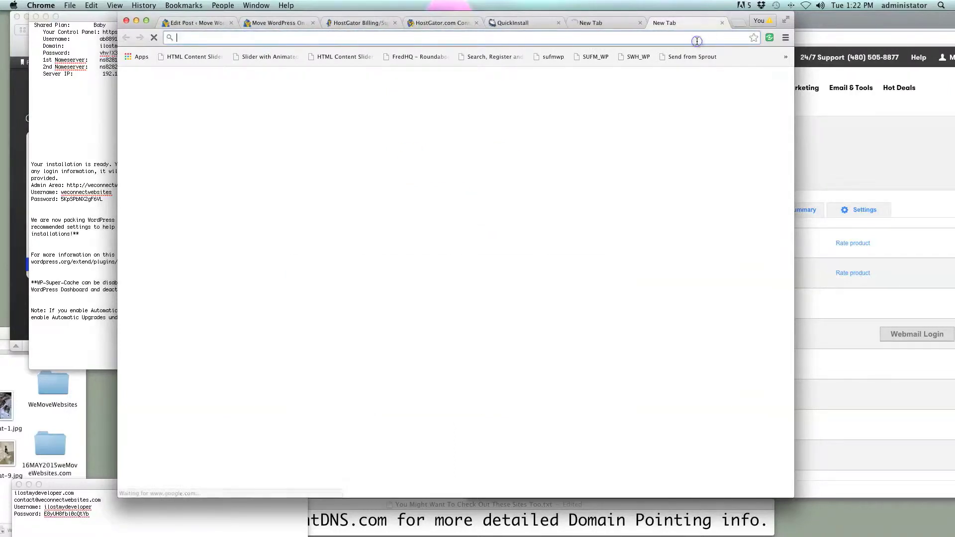
Load whatsmydns.net and confirm the weconnectwebsites.com login page has timed out.
text(whatsmydns.net)
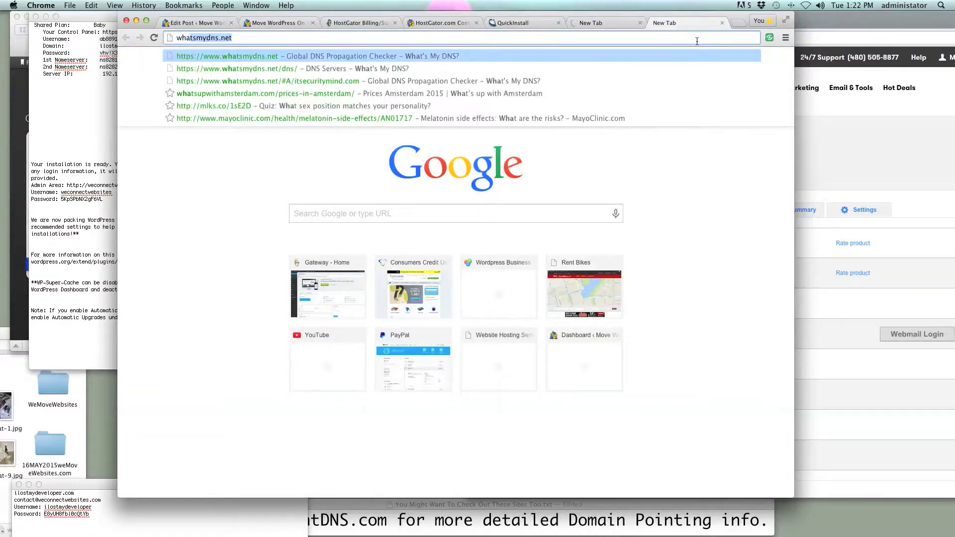
key(Return)
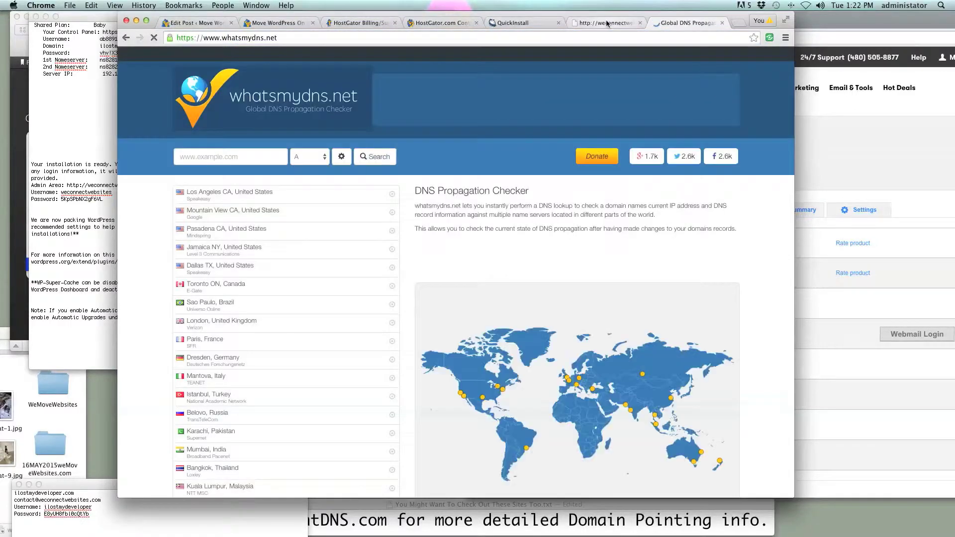
click(607, 24)
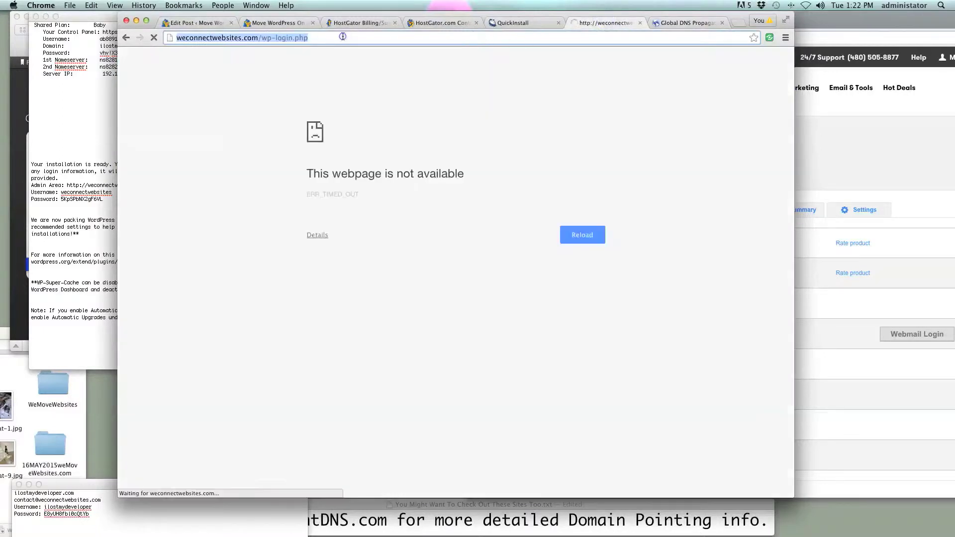
click(421, 140)
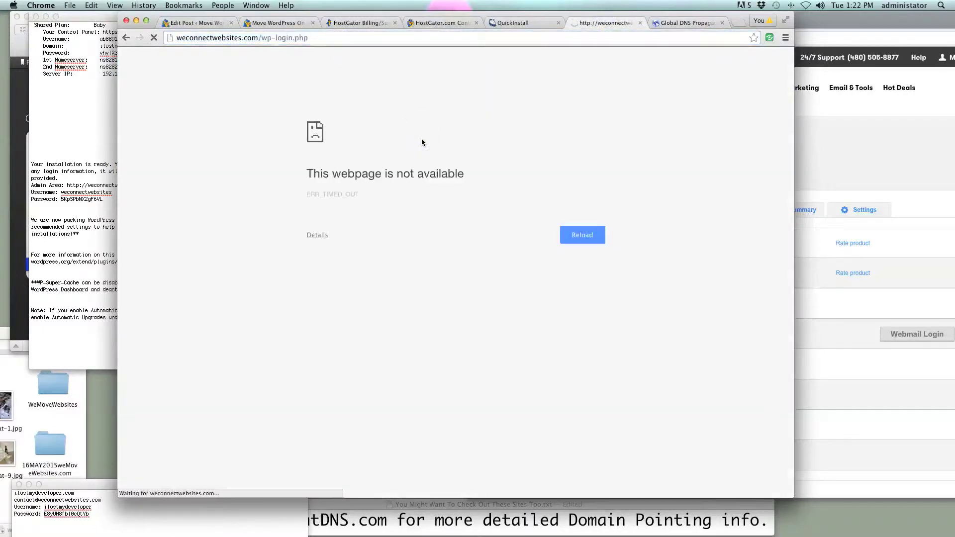
Check the QuickInstall results, then bring the GoDaddy My Account products page forward.
click(514, 24)
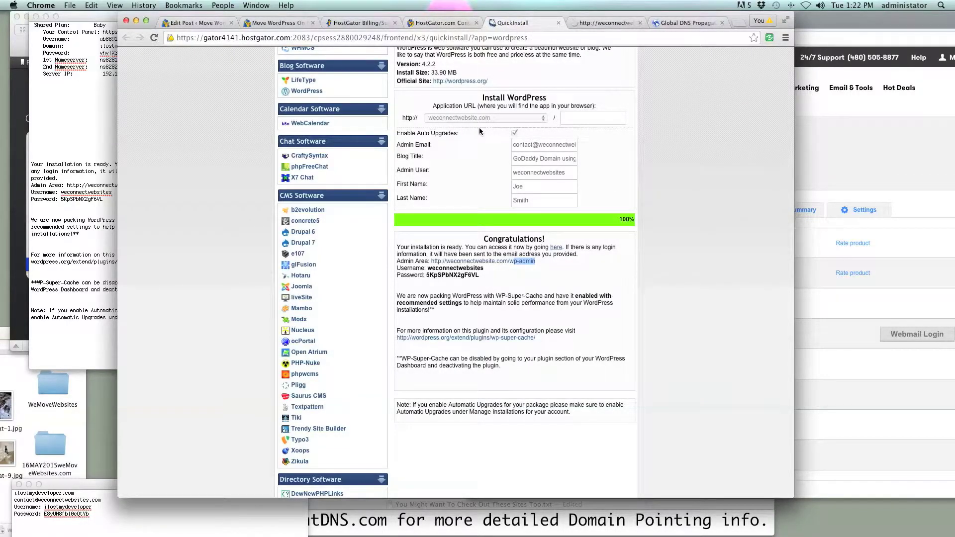
scroll(542, 142, up, 3)
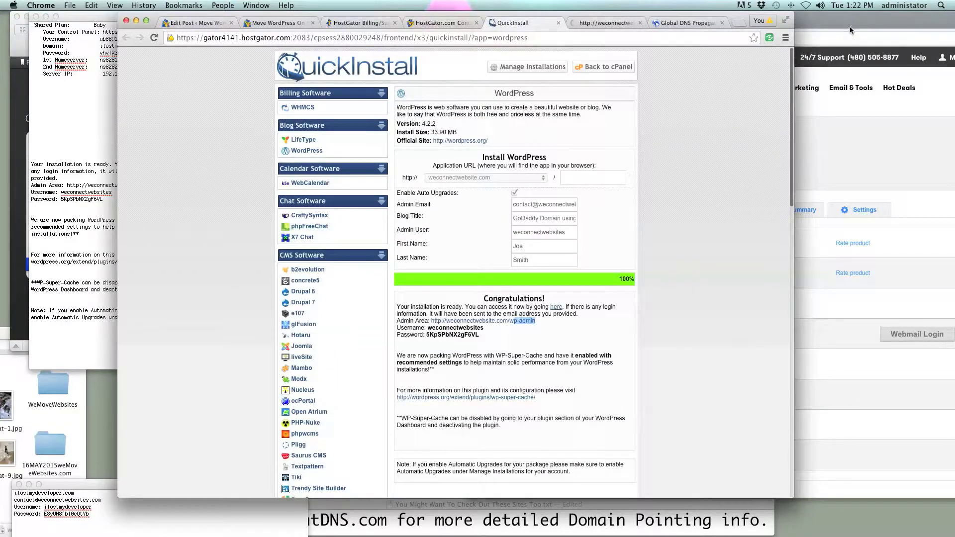
drag(850, 30, 607, 3)
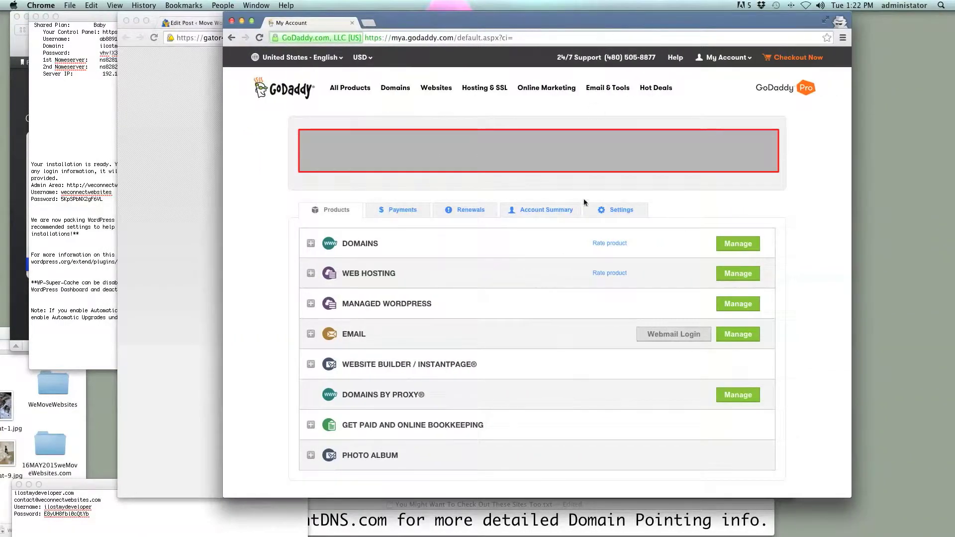
scroll(524, 217, down, 1)
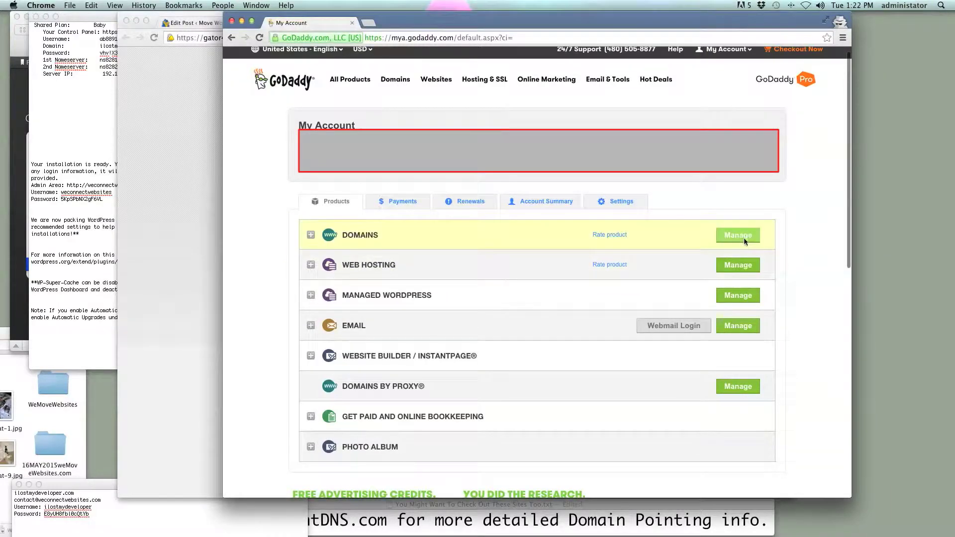
Open GoDaddy's Domains Control Center and the WECONNECTWEBSITES.COM domain details.
scroll(742, 236, up, 1)
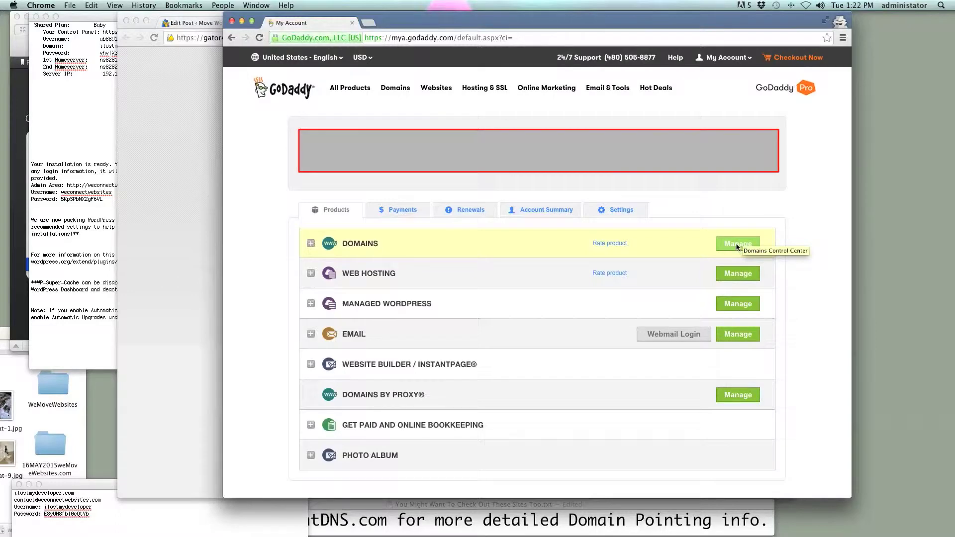
click(735, 245)
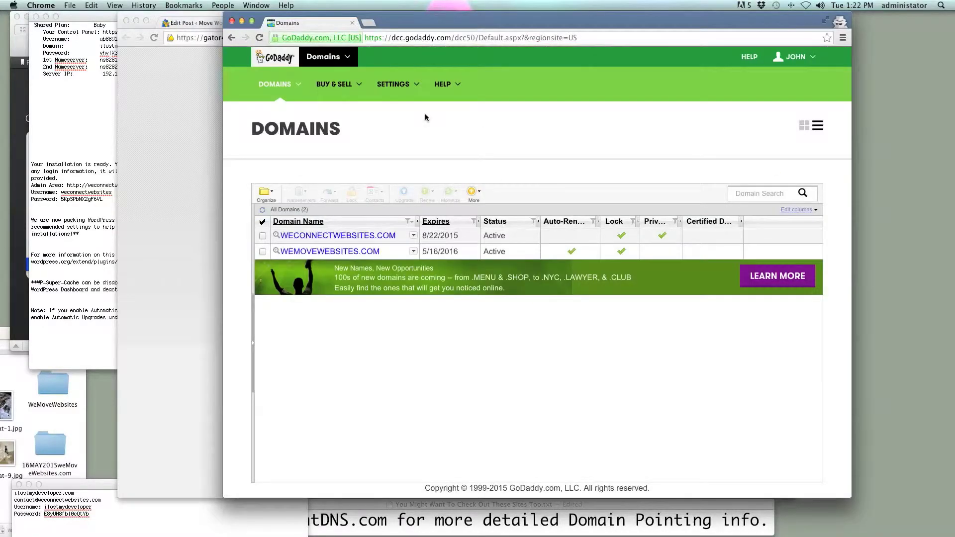
click(324, 239)
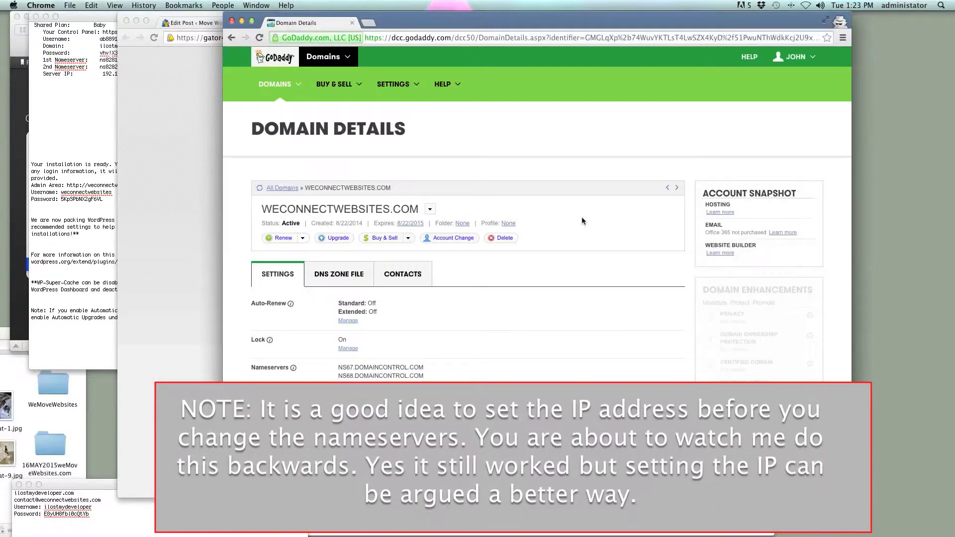
Open the Nameservers Manage settings for WECONNECTWEBSITES.COM.
scroll(581, 216, down, 2)
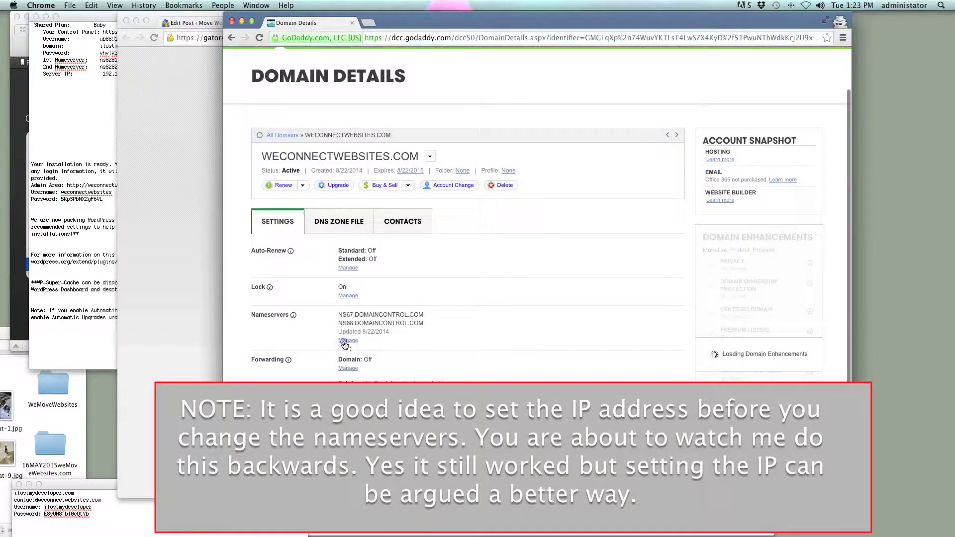
click(353, 342)
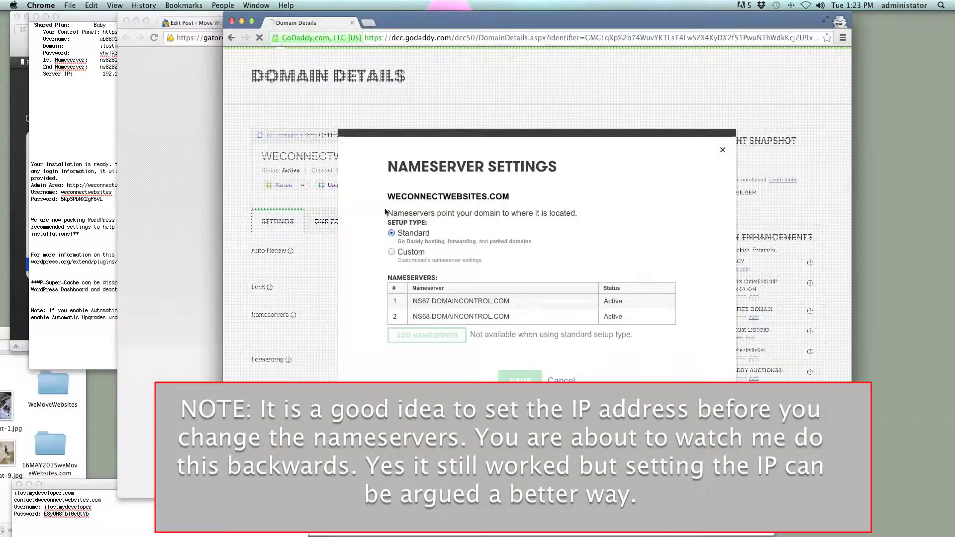
Switch to Custom nameservers and paste ns8281.hostgator.com as the first nameserver.
click(391, 252)
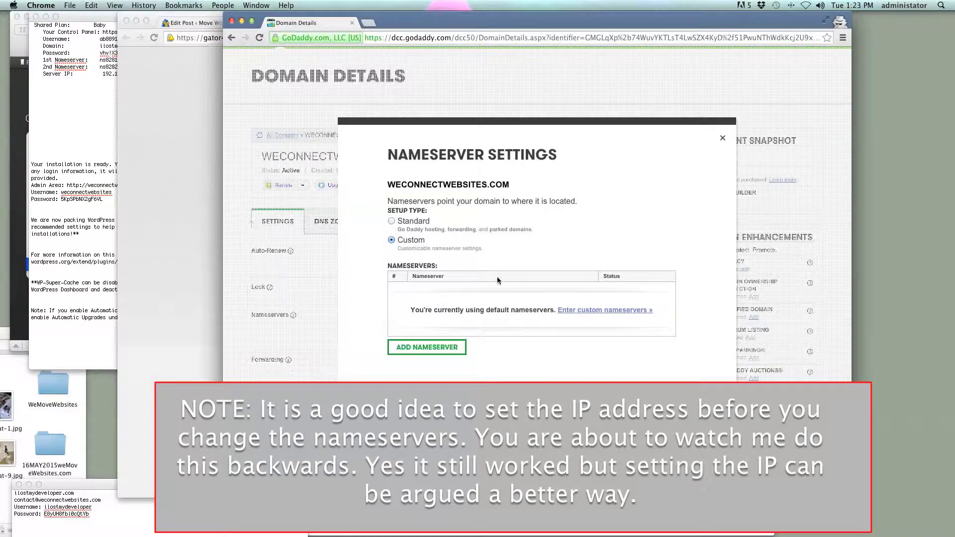
click(68, 123)
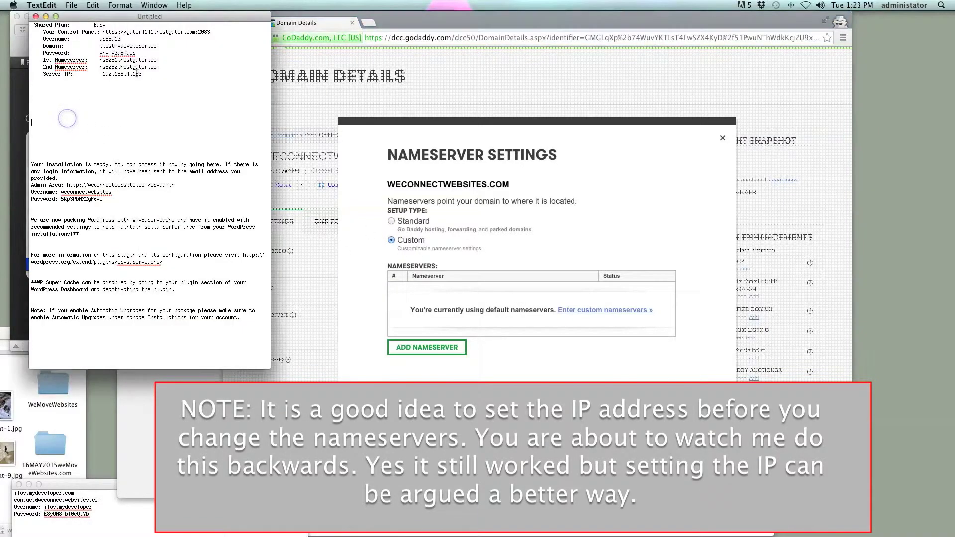
drag(162, 62, 100, 62)
key(super+c)
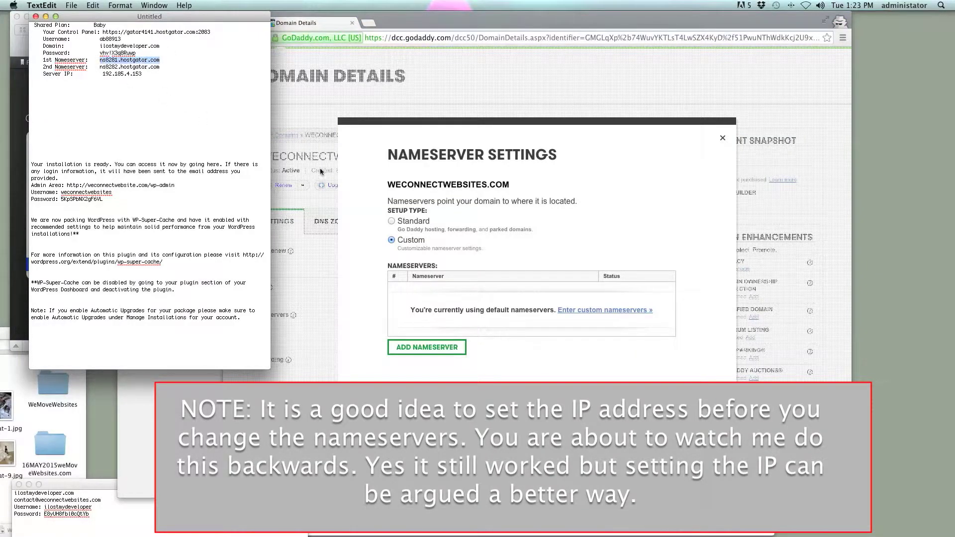
click(578, 315)
click(578, 313)
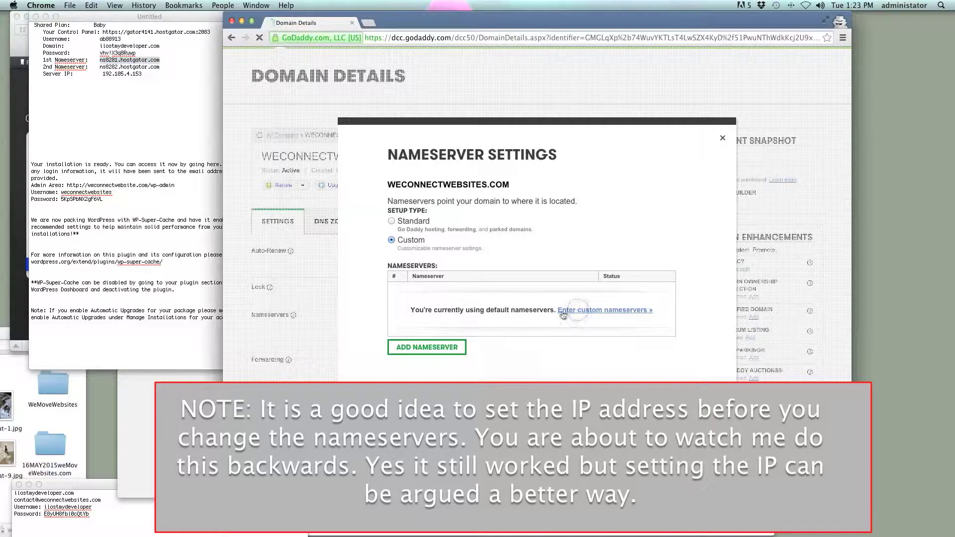
click(453, 185)
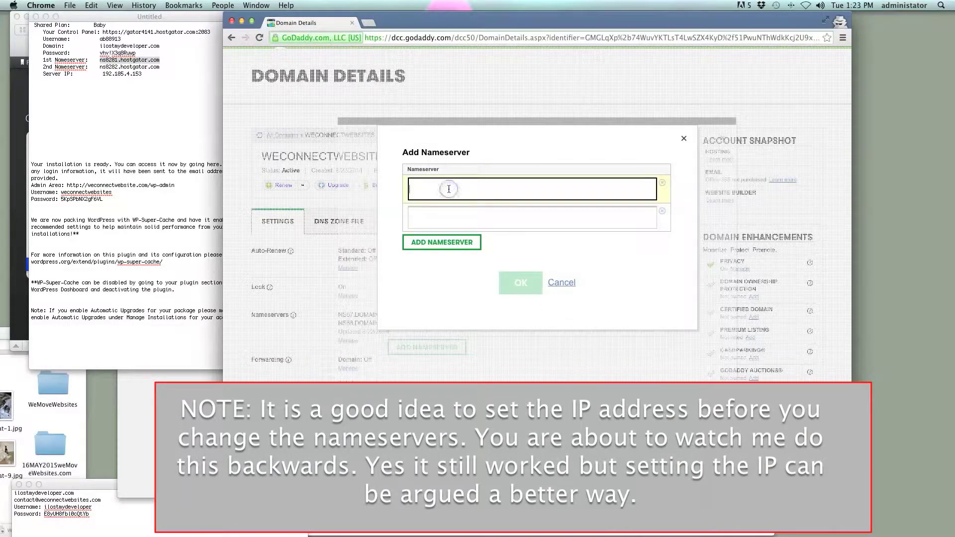
key(super+v)
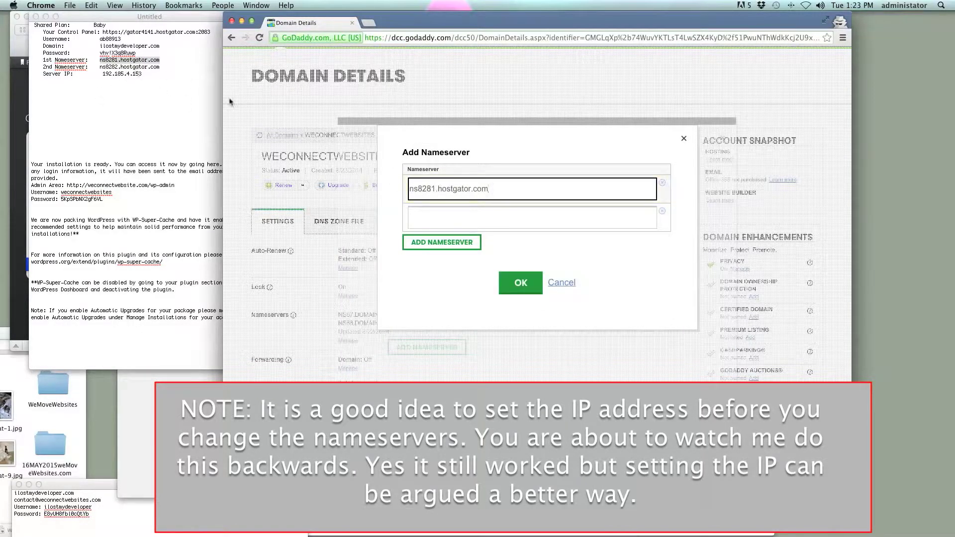
Enter ns8282.hostgator.com as the second nameserver.
click(456, 214)
key(super+v)
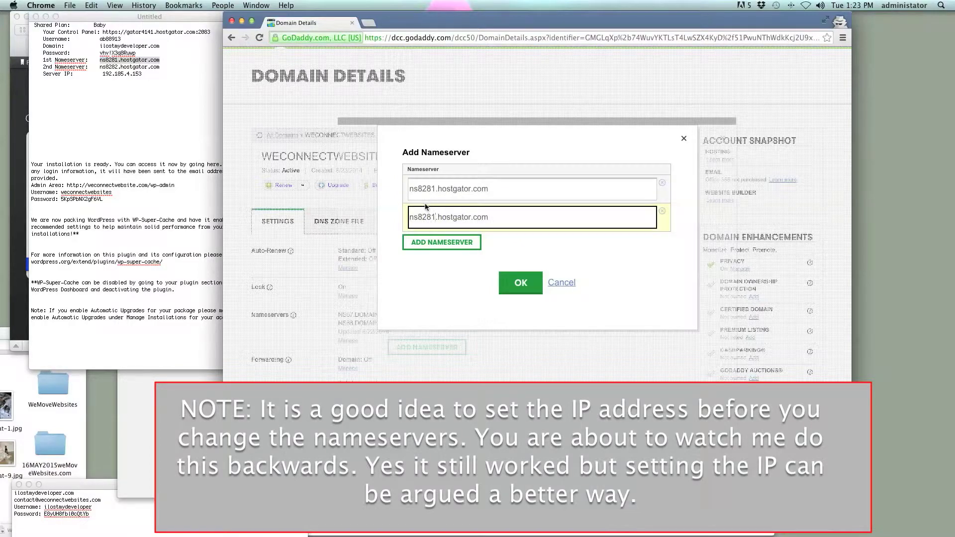
key(BackSpace)
text(2)
click(155, 61)
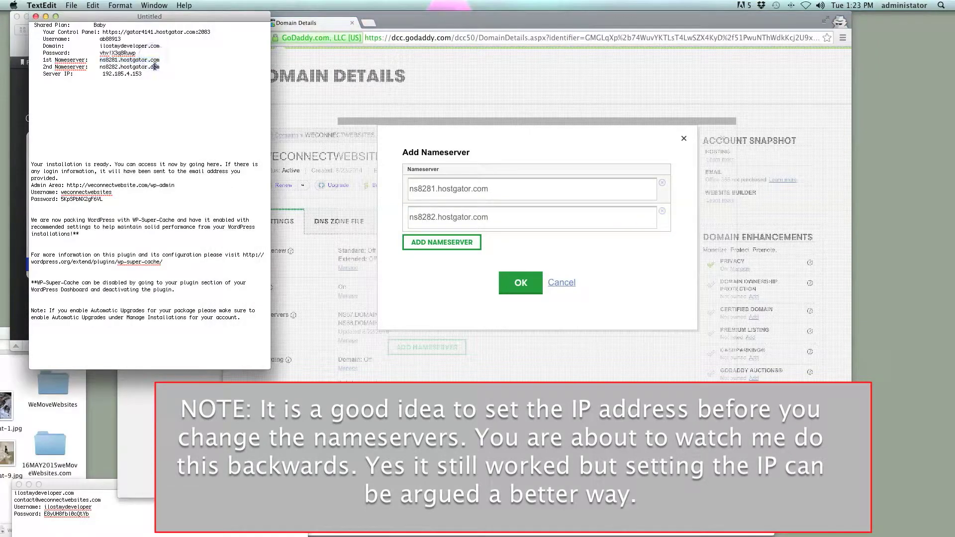
drag(160, 66, 103, 67)
click(592, 217)
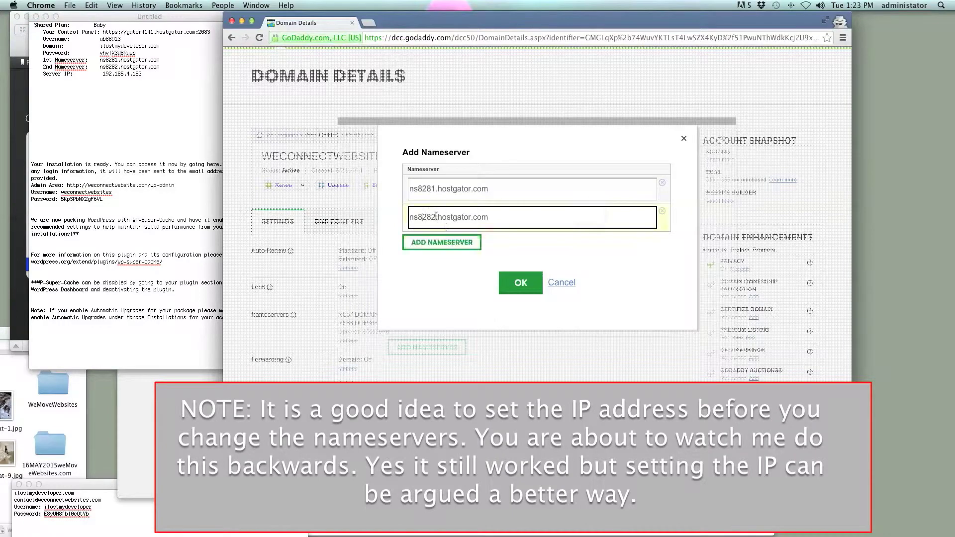
click(434, 189)
click(434, 214)
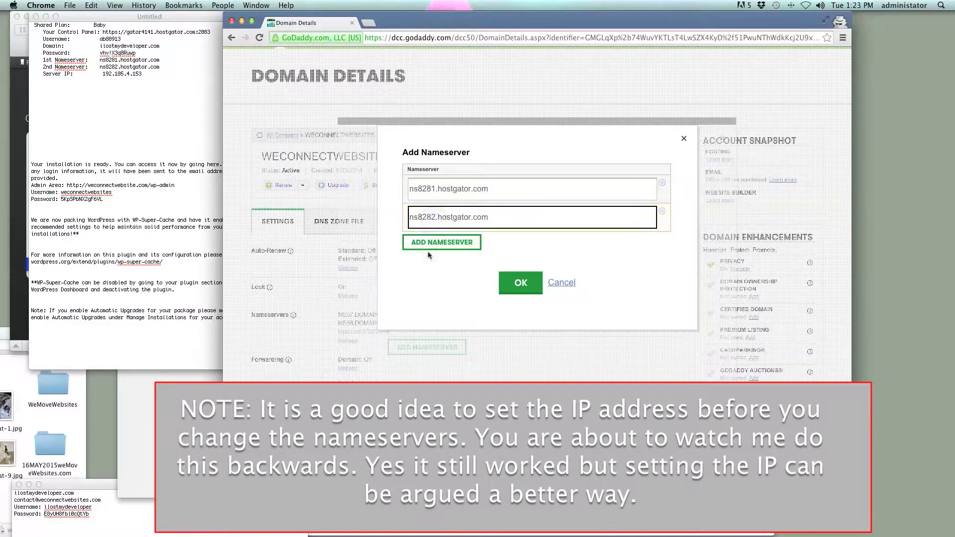
Confirm both HostGator nameservers and save the Nameserver Settings.
click(525, 285)
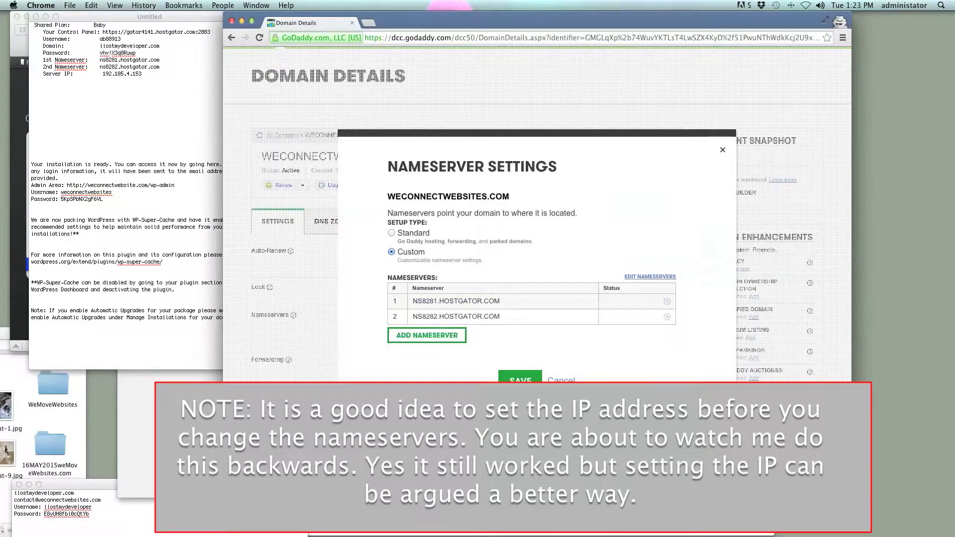
click(521, 381)
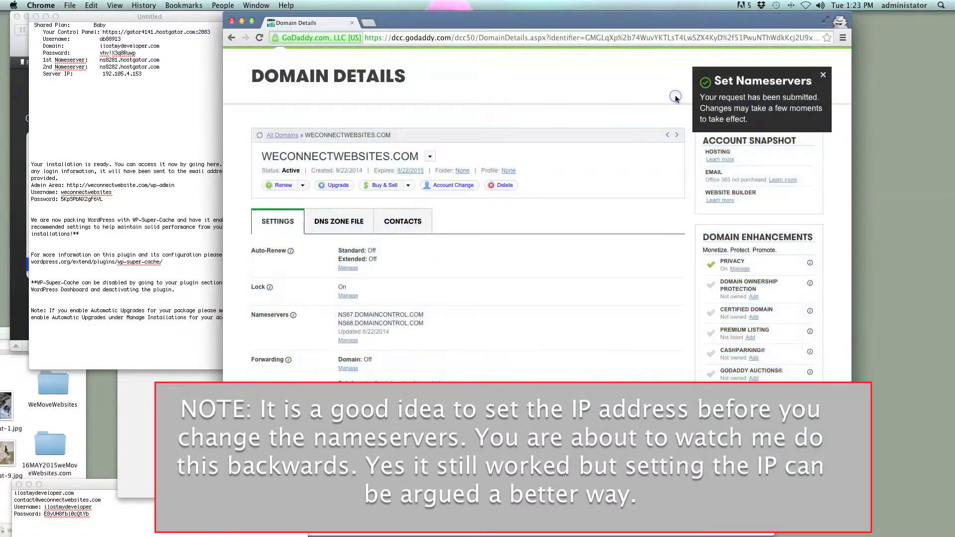
drag(748, 119, 702, 100)
Reload the WECONNECTWEBSITES.COM Domain Details page and open its DNS zone file records.
click(831, 77)
key(super+r)
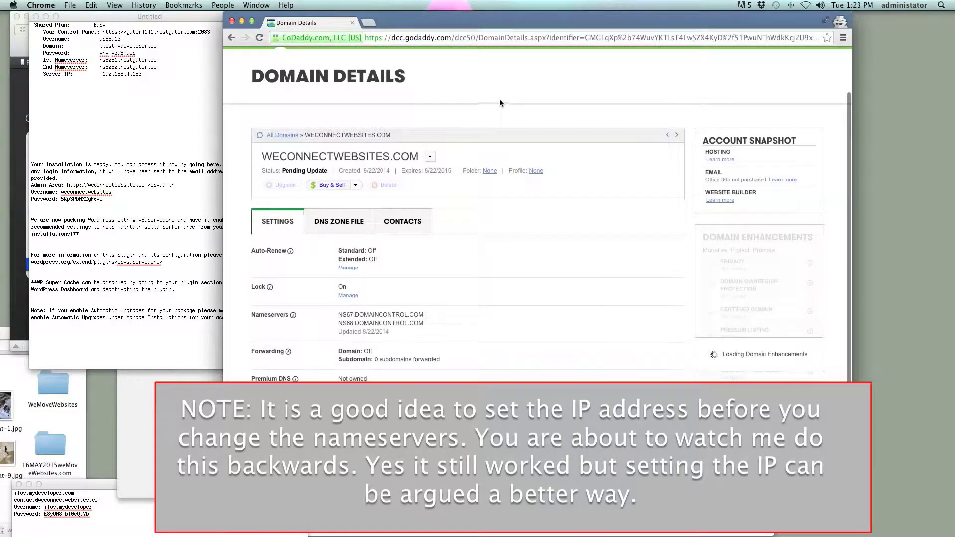
key(super+r)
click(347, 226)
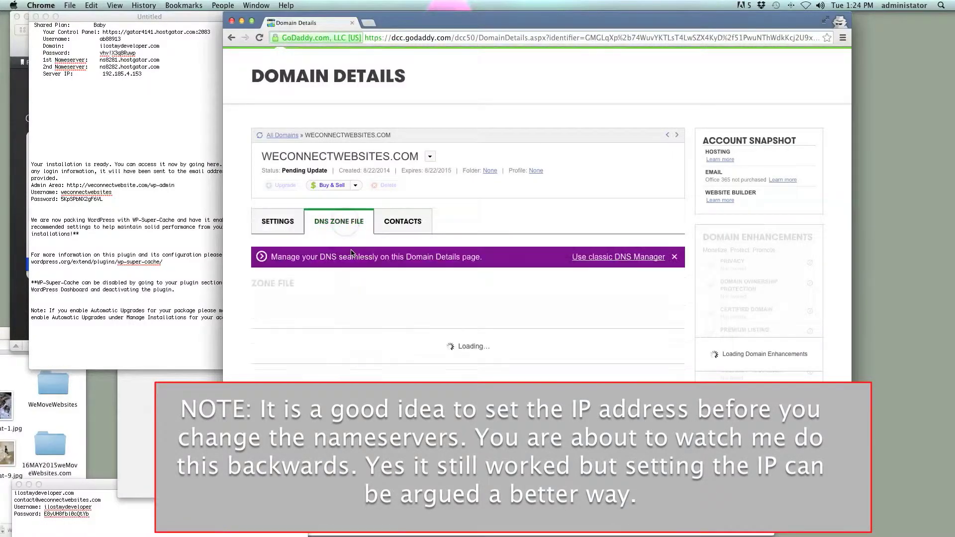
click(276, 222)
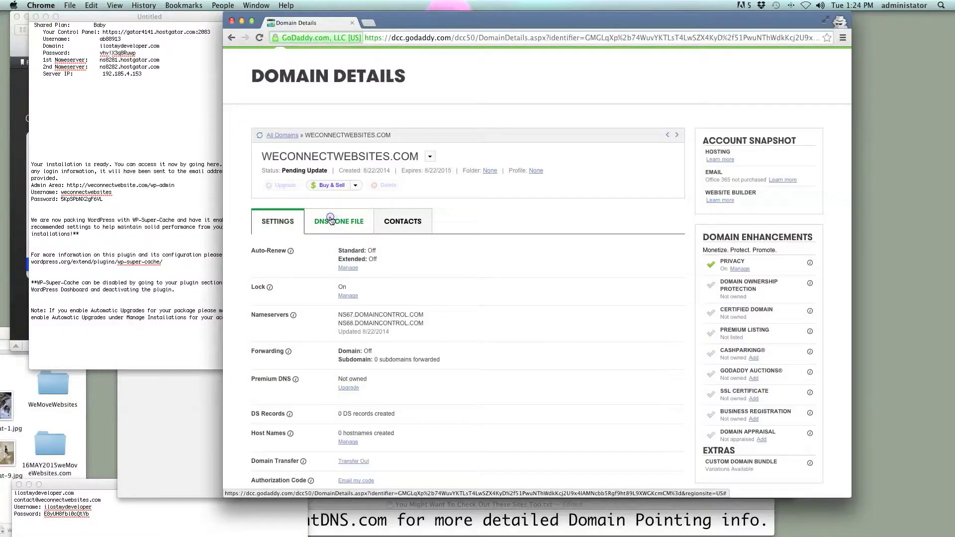
click(331, 221)
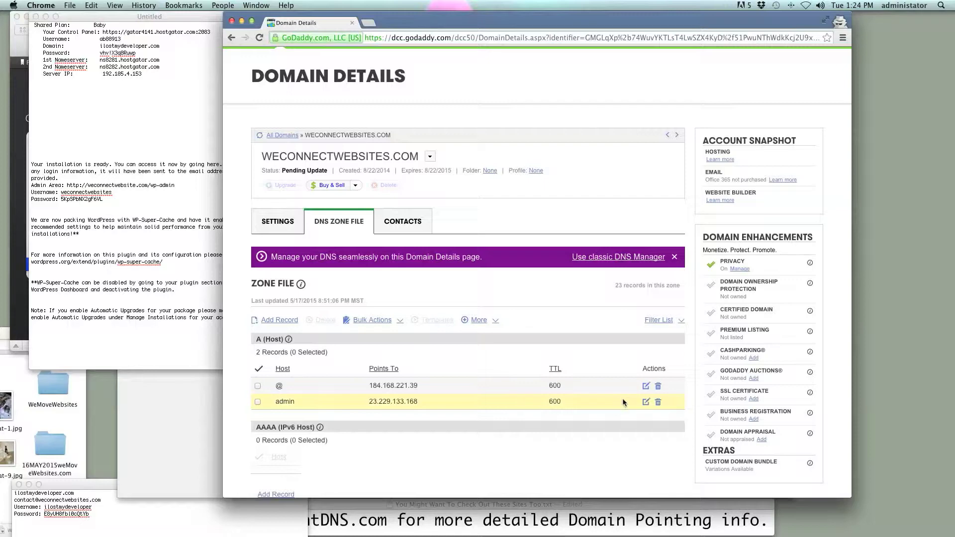
Change the @ A record's Points To from 184.168.221.39 to 192.185.4.153 and save the zone file.
click(645, 386)
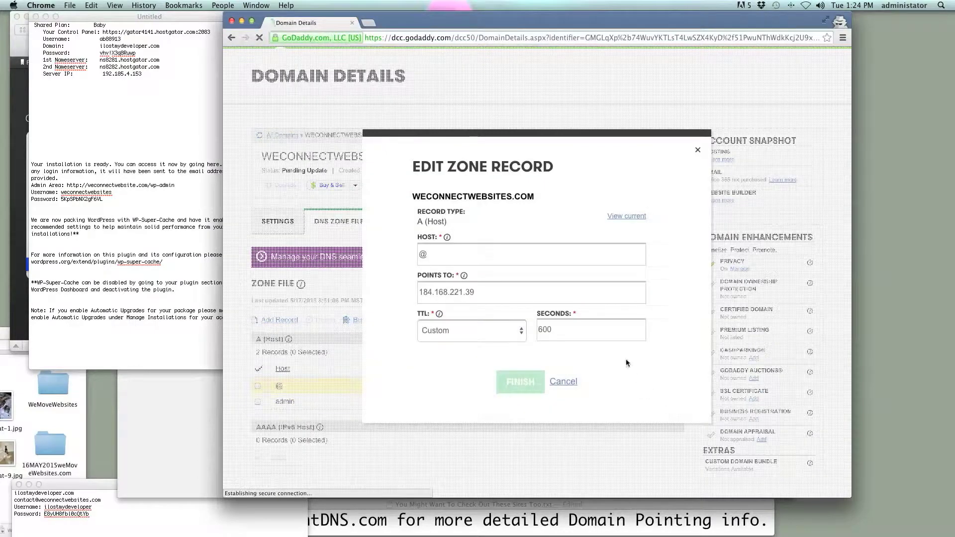
click(135, 80)
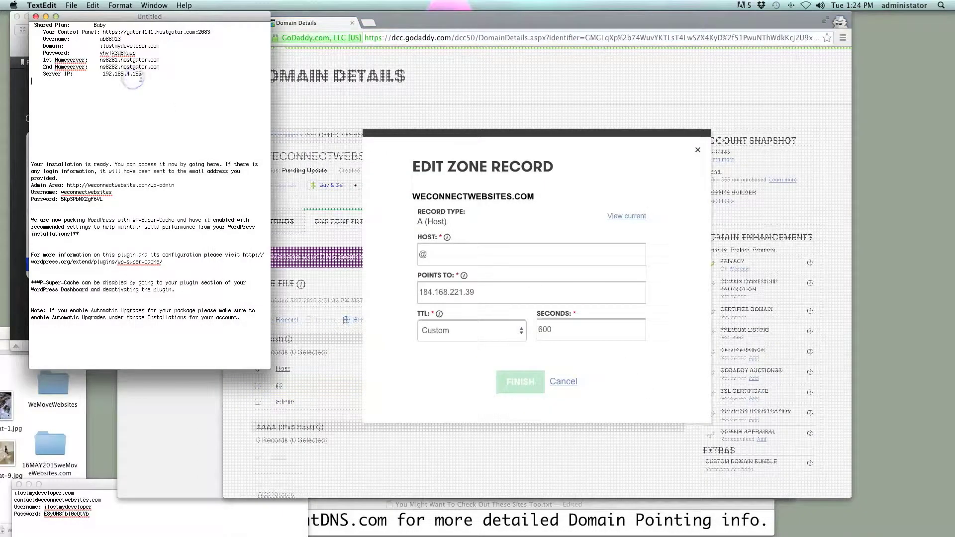
drag(142, 75, 104, 76)
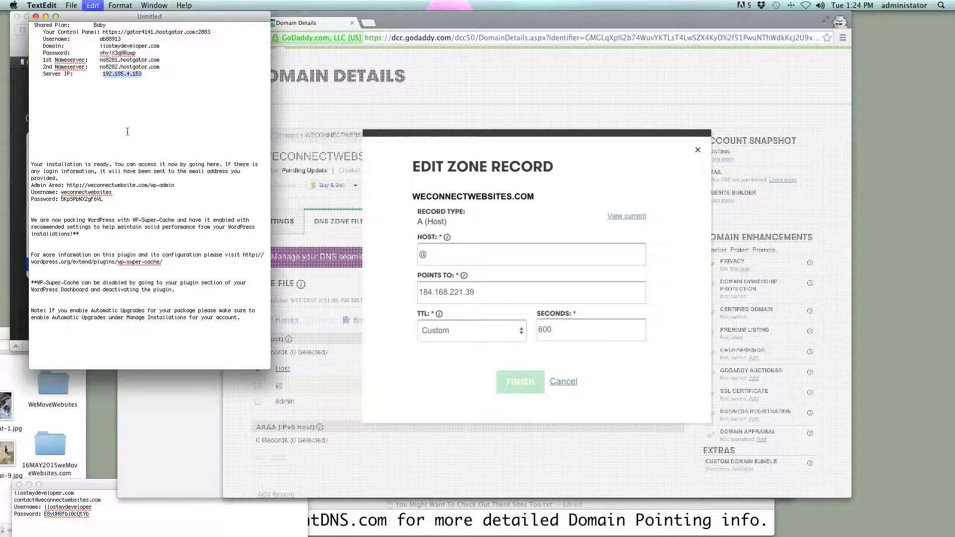
click(462, 290)
triple_click(488, 294)
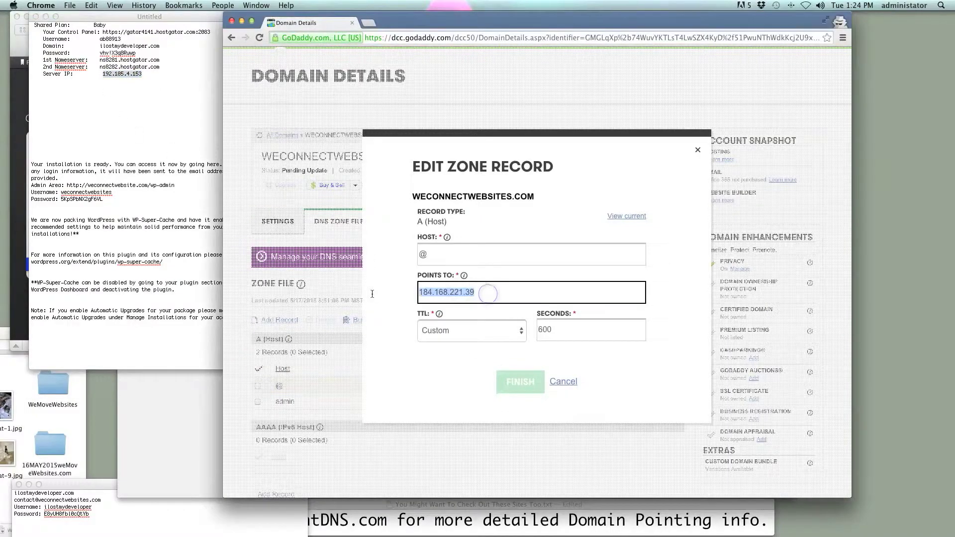
text(192.185.4.153)
click(515, 382)
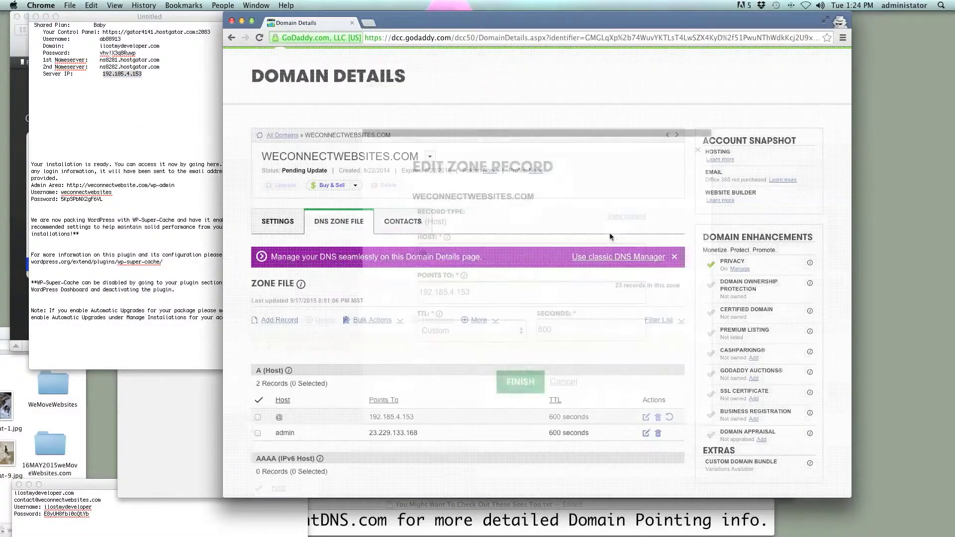
click(591, 348)
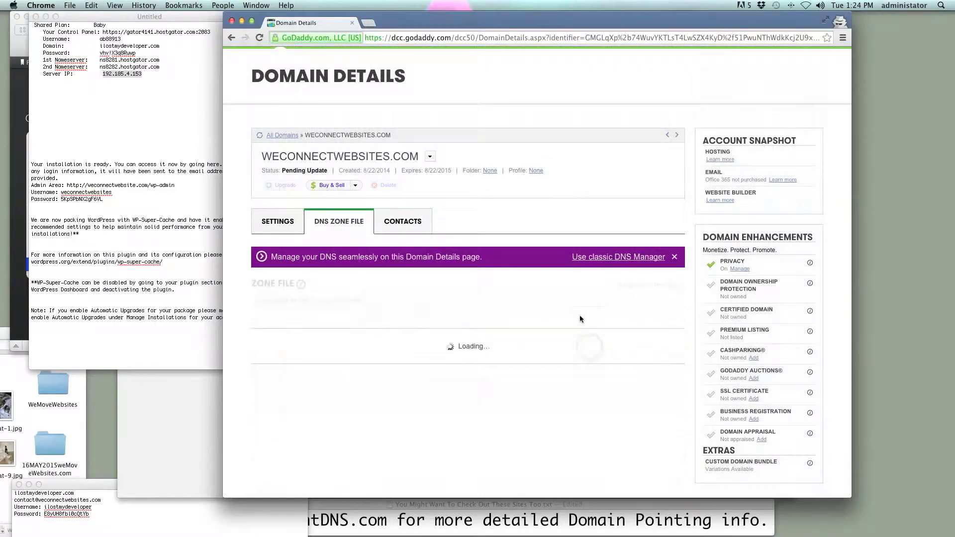
click(286, 224)
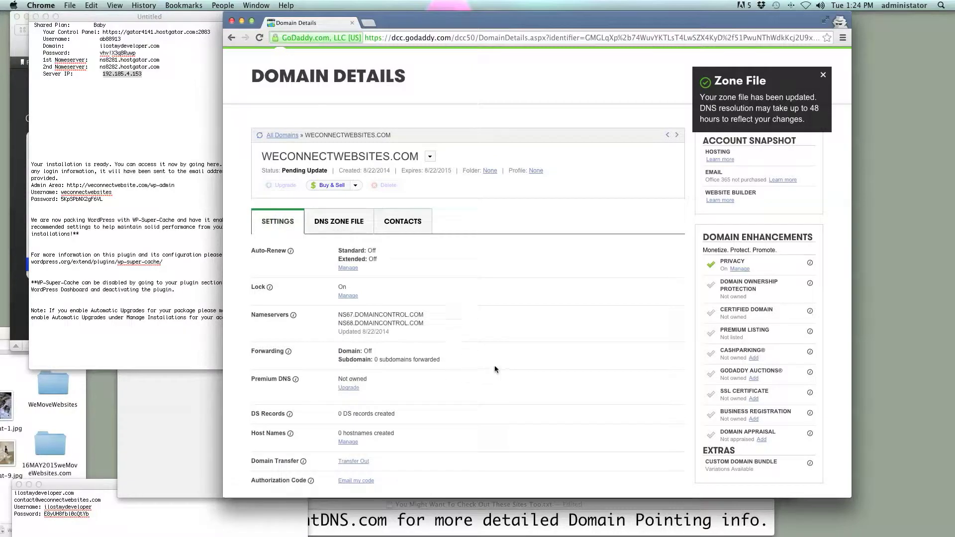
Reload to confirm the HostGator nameservers are listed, then reopen the DNS zone file.
key(super+r)
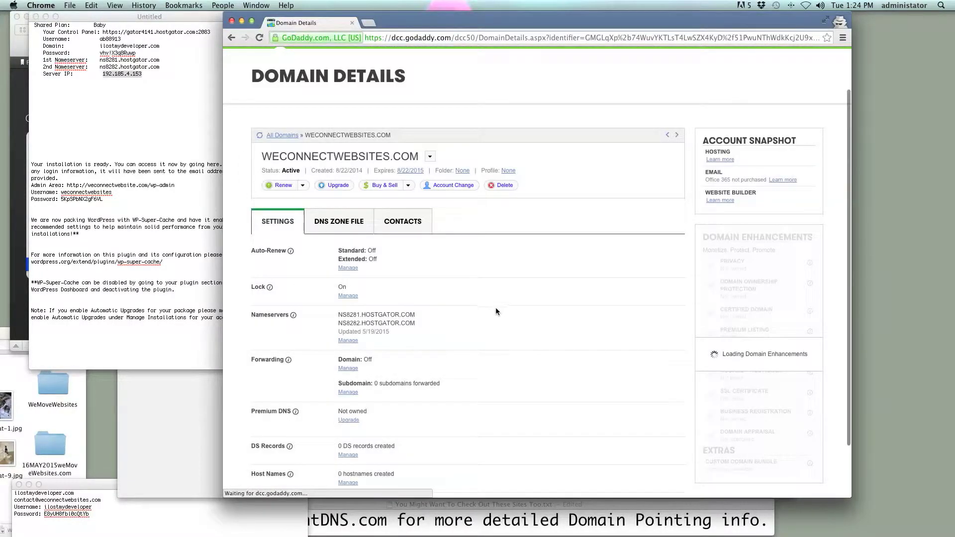
drag(423, 325, 339, 313)
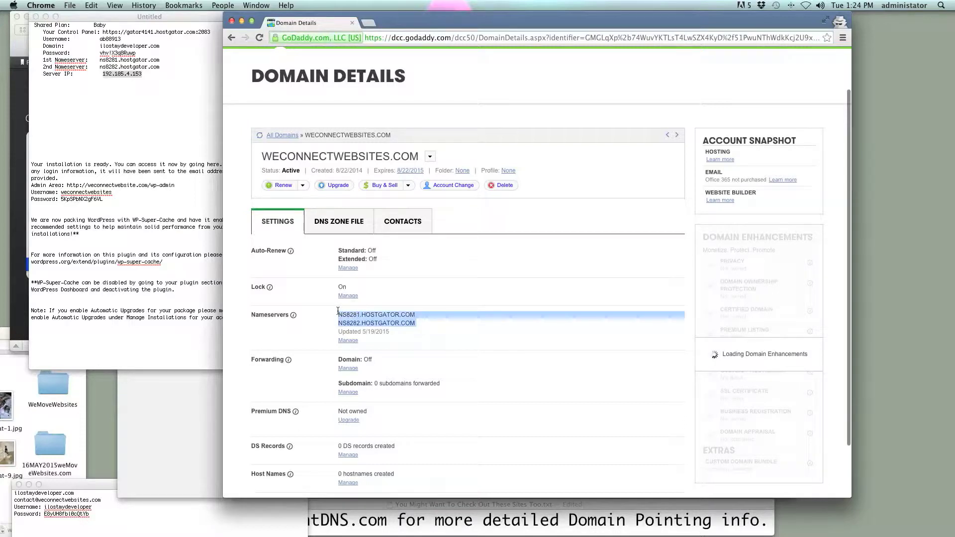
click(336, 226)
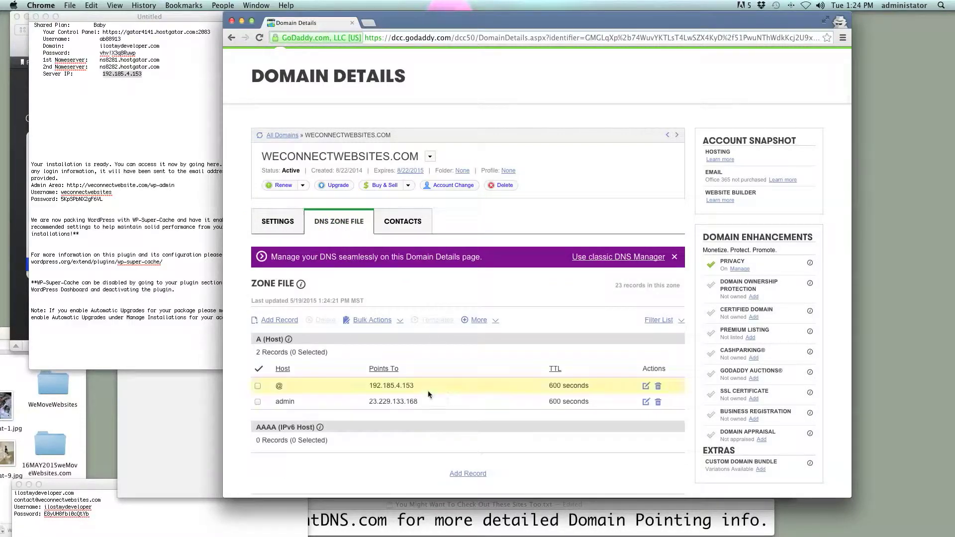
Check the @ record points to 192.185.4.153, then bring the QuickInstall window forward.
drag(397, 384, 348, 387)
click(431, 359)
click(283, 384)
double_click(279, 386)
double_click(279, 387)
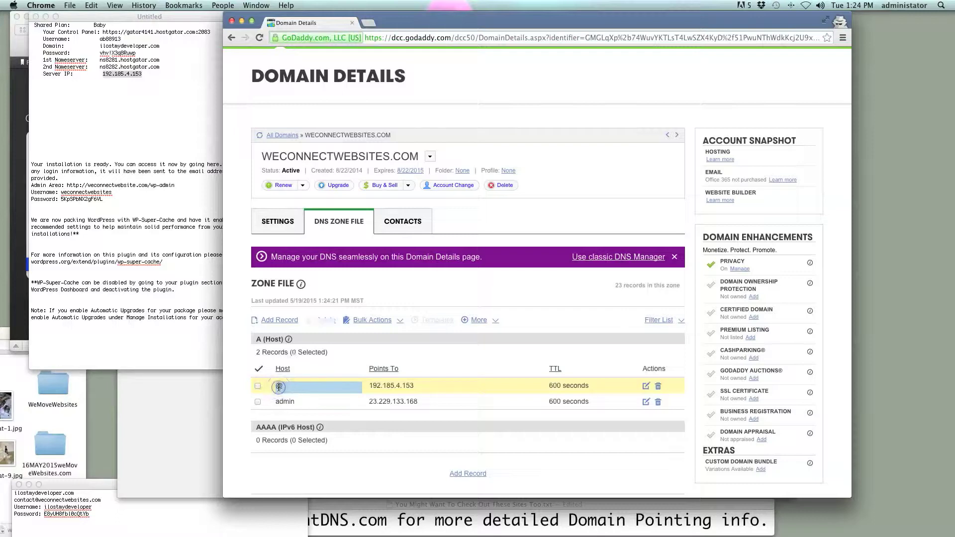
click(269, 386)
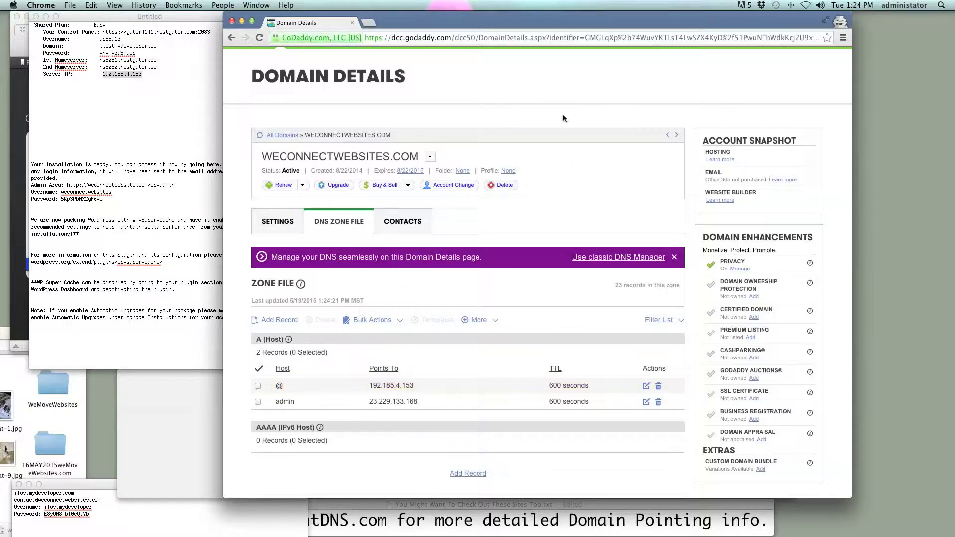
drag(419, 20, 892, 8)
click(671, 87)
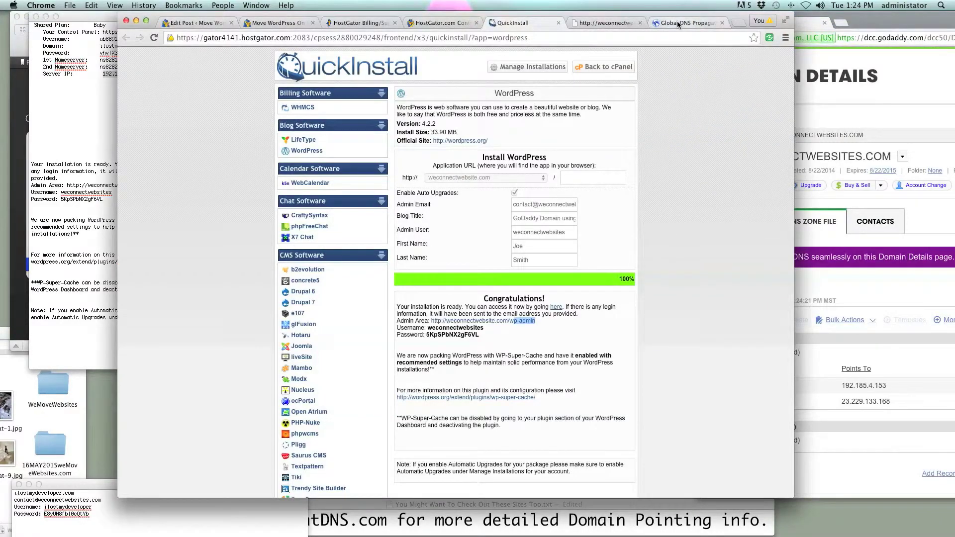
Run a whatsmydns.net propagation lookup for weconnectwebsites.com.
click(678, 24)
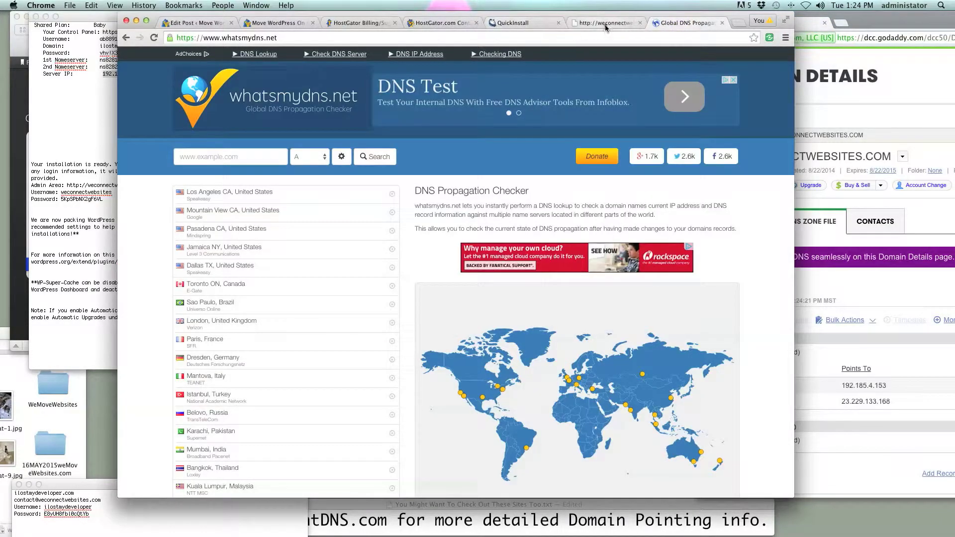
click(606, 24)
drag(257, 38, 180, 39)
key(ctrl+c)
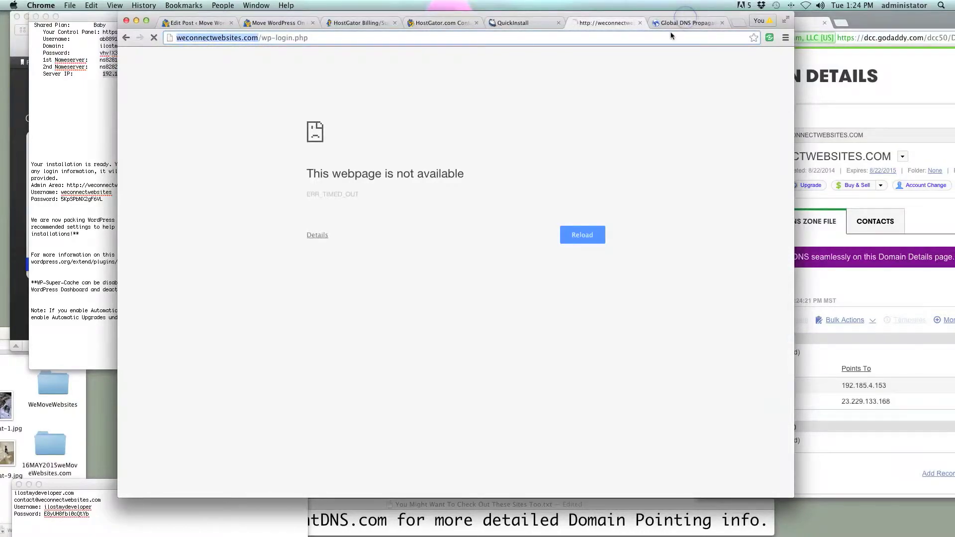
click(682, 22)
key(ctrl+v)
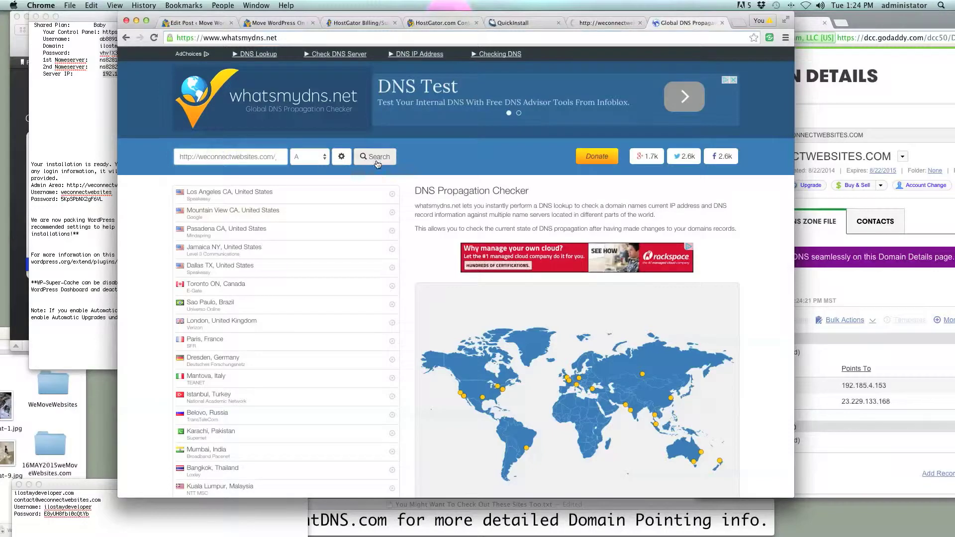
click(375, 157)
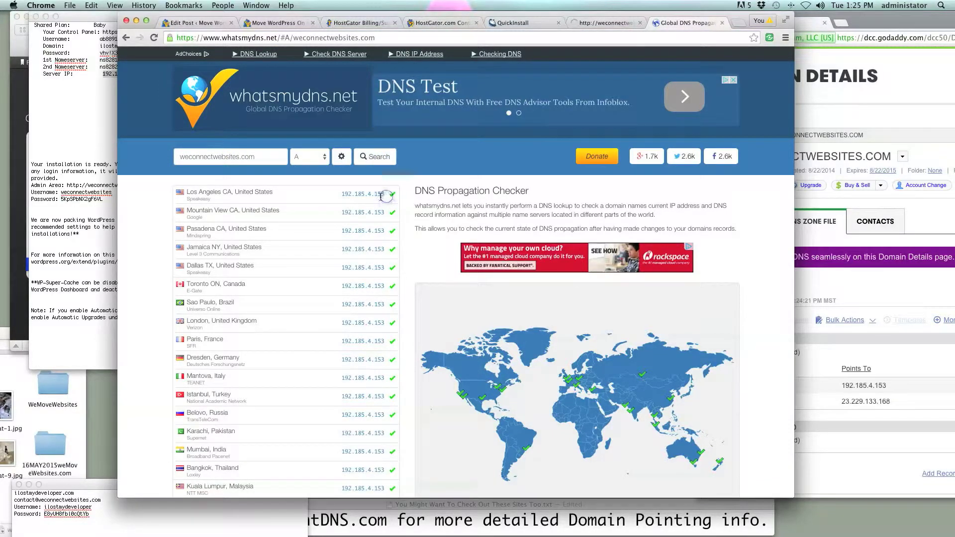
Compare the returned IP against the noted server IP 192.185.4.153.
drag(387, 194, 180, 187)
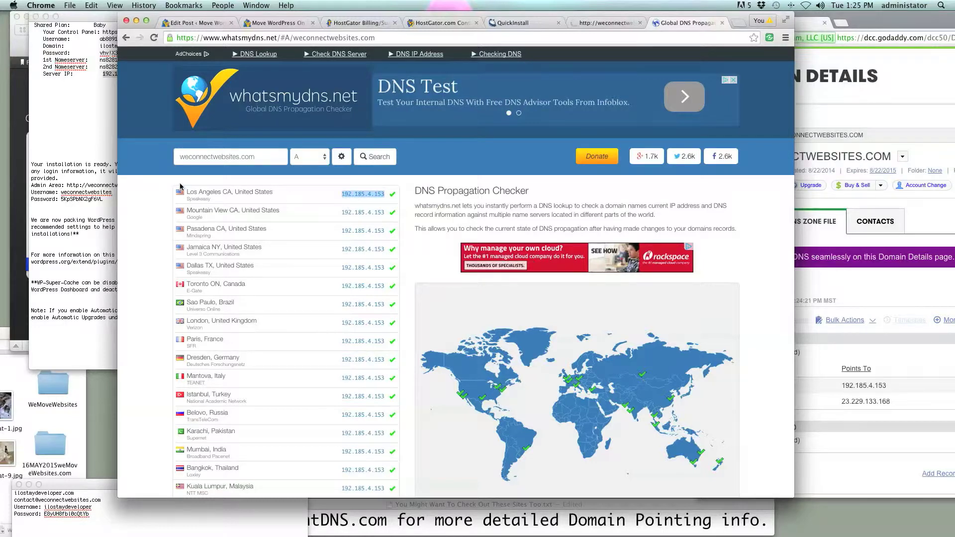
click(60, 135)
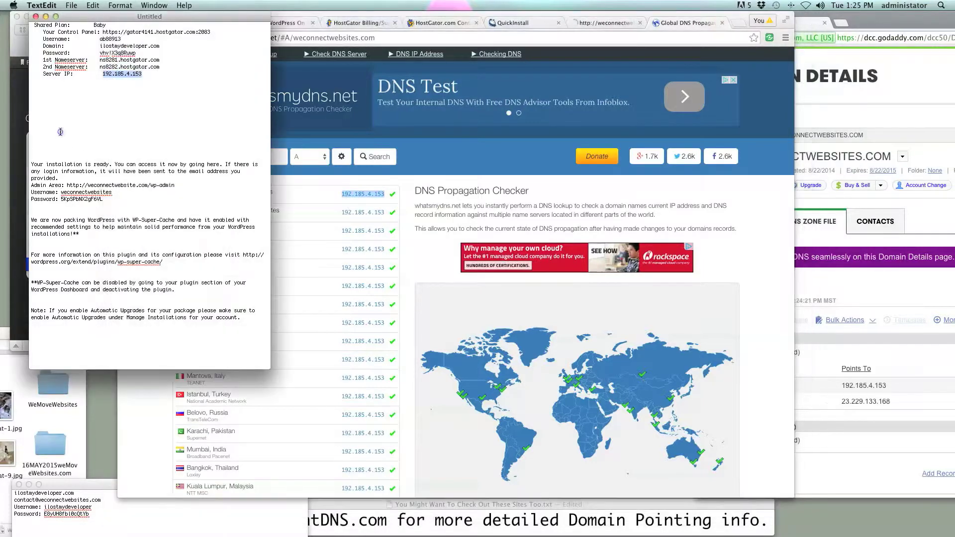
click(143, 74)
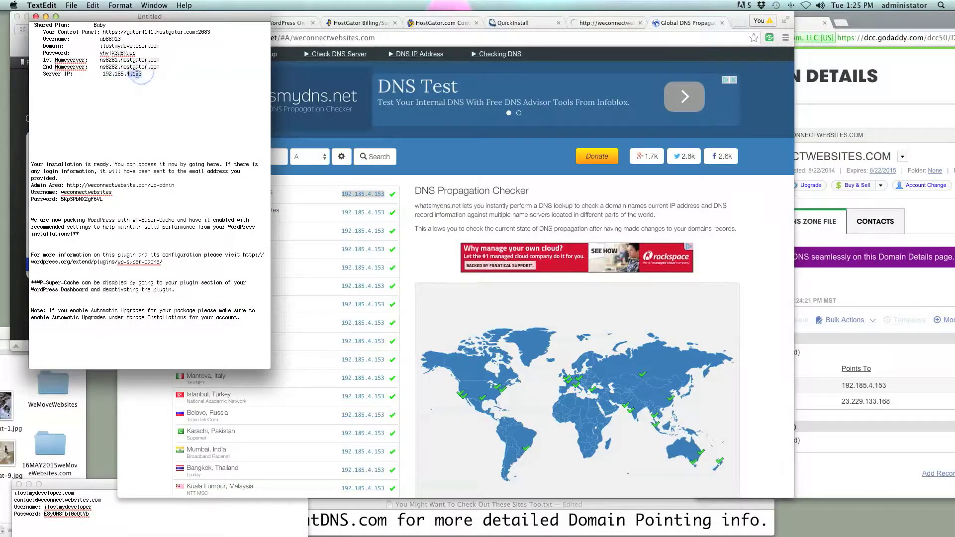
click(196, 98)
click(457, 157)
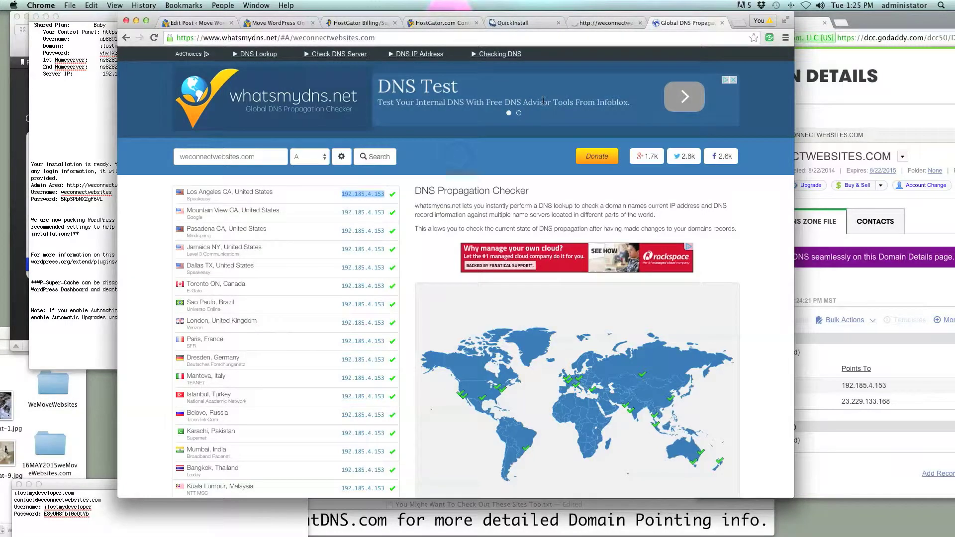
Load bare weconnectwebsites.com without /wp-login.php; it still shows GoDaddy's parked page.
click(606, 25)
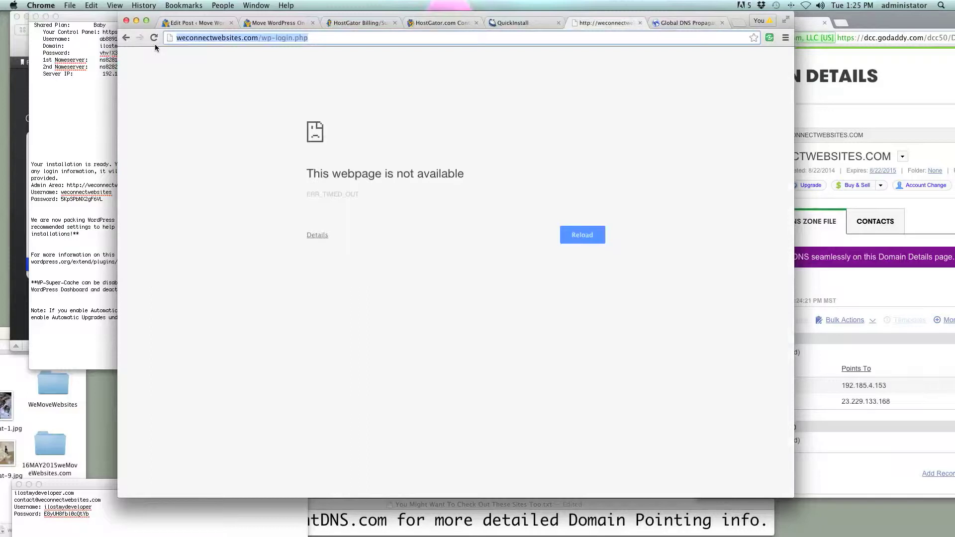
click(154, 38)
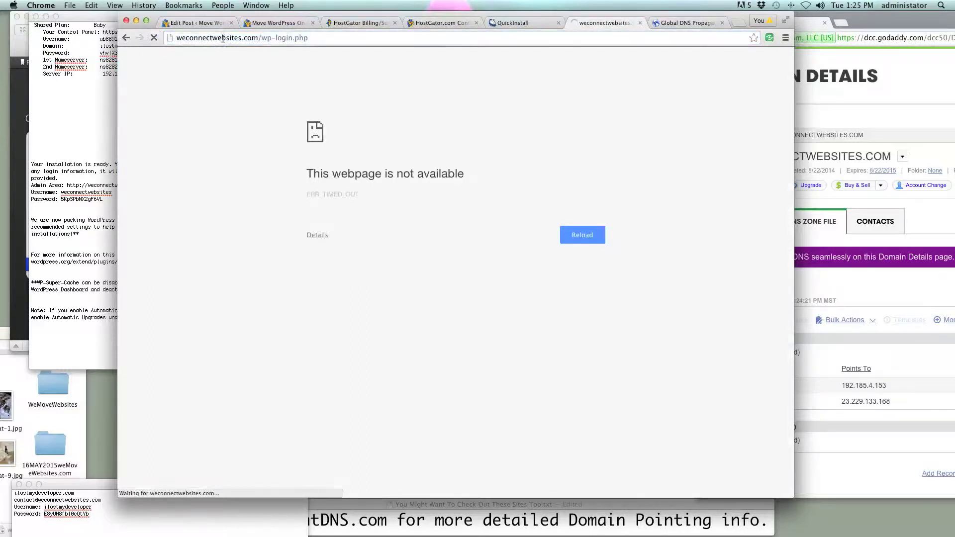
click(266, 38)
click(261, 38)
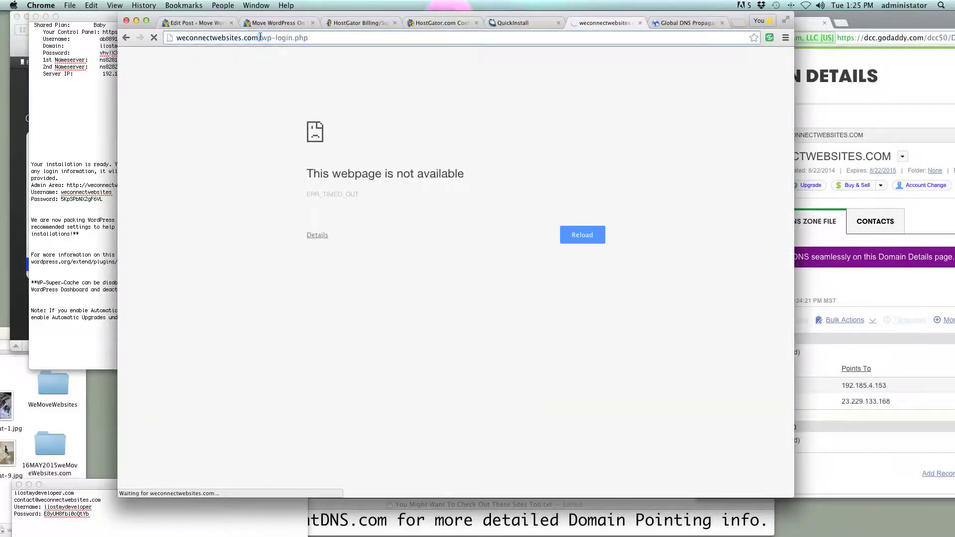
drag(259, 37, 319, 37)
key(BackSpace)
key(Return)
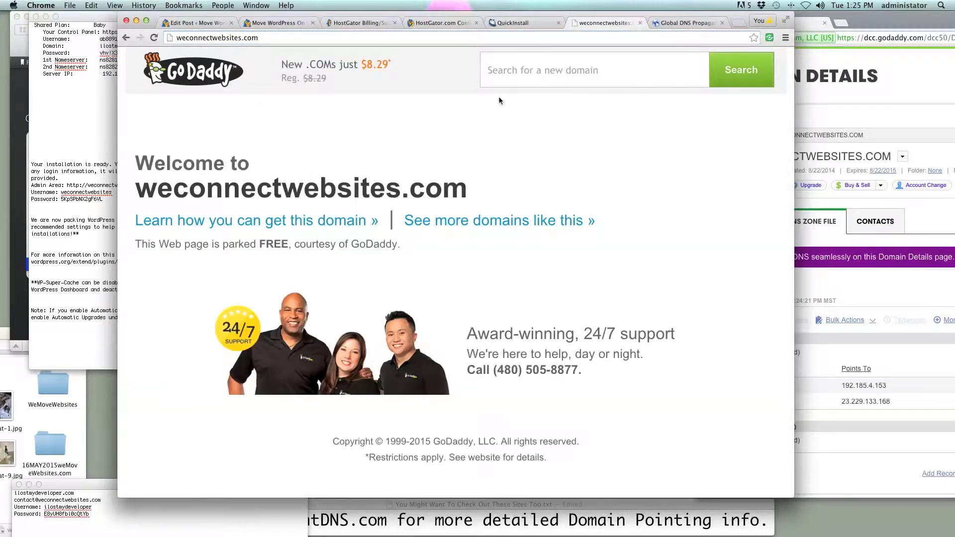
click(565, 39)
key(super+c)
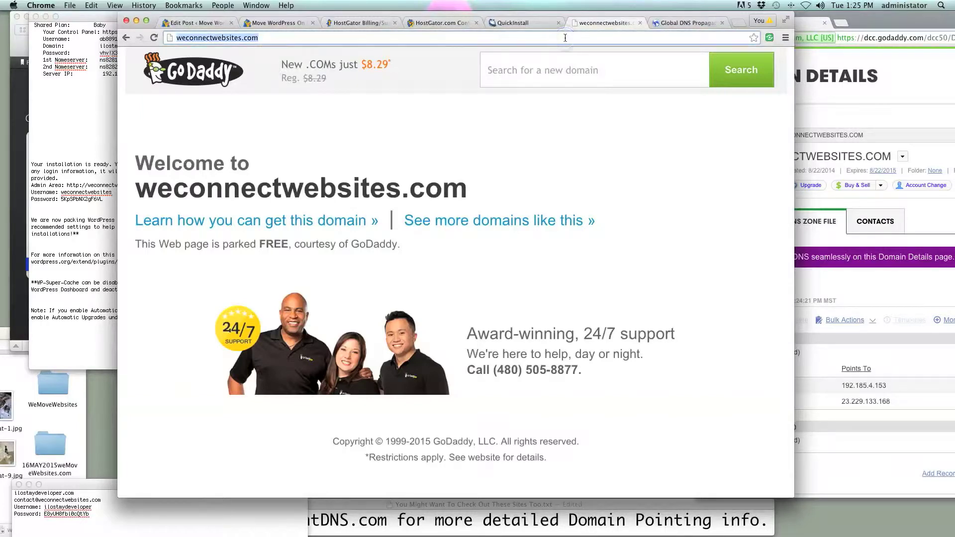
key(Return)
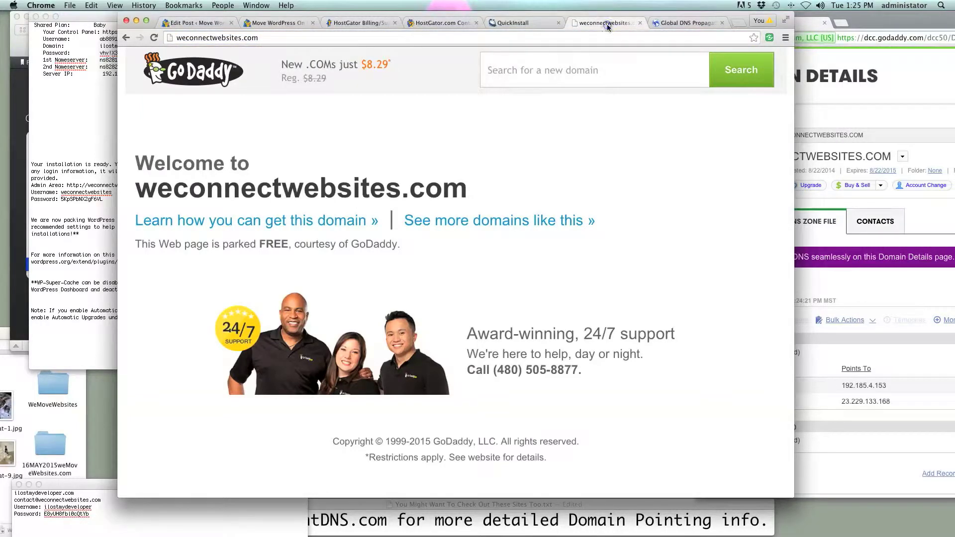
Check the HostGator control panel and billing tabs, then open a new incognito window.
mouse_move(903, 23)
mouse_down()
mouse_move(866, 22)
mouse_move(883, 22)
mouse_up()
click(432, 23)
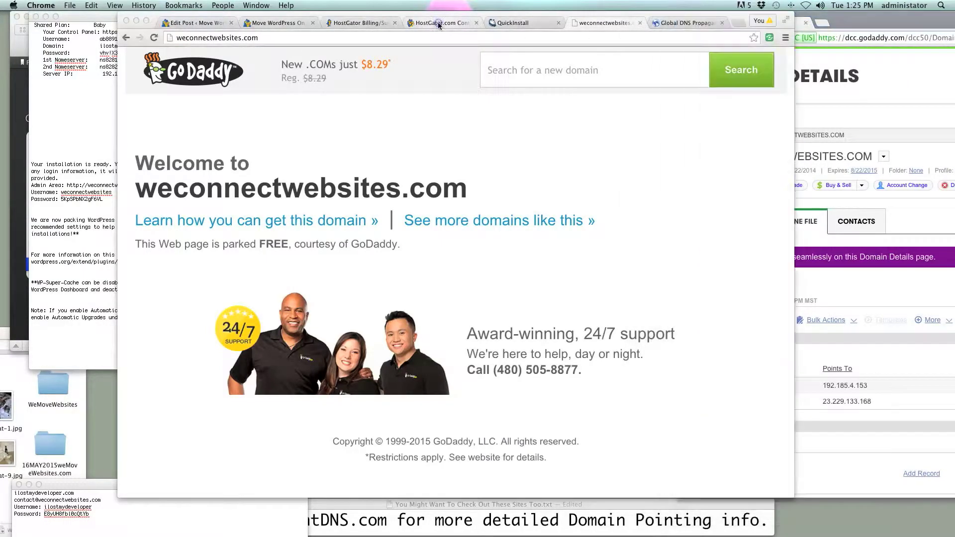
click(378, 23)
click(433, 23)
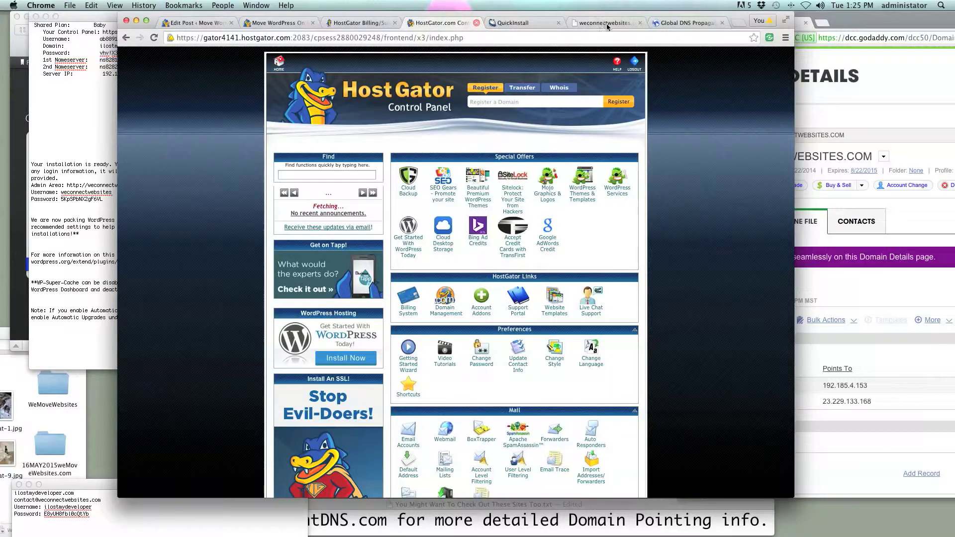
click(605, 23)
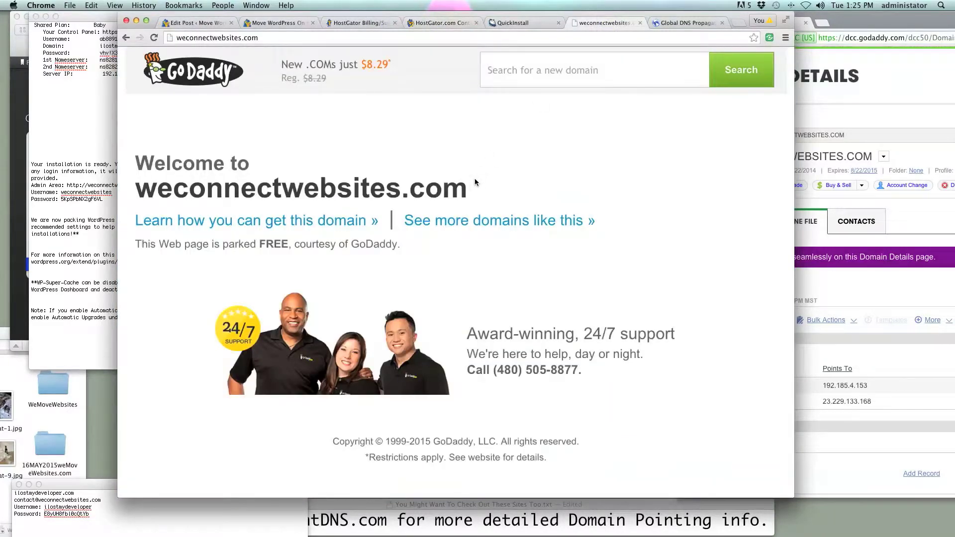
click(415, 148)
key(super+shift+n)
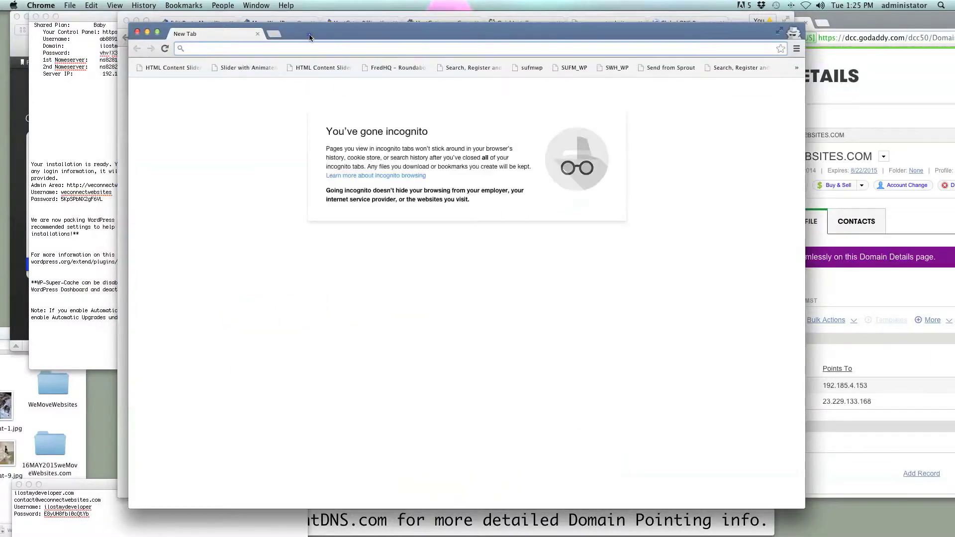
Load bare weconnectwebsites.com in the incognito window, stripping the error path.
drag(309, 37, 504, 107)
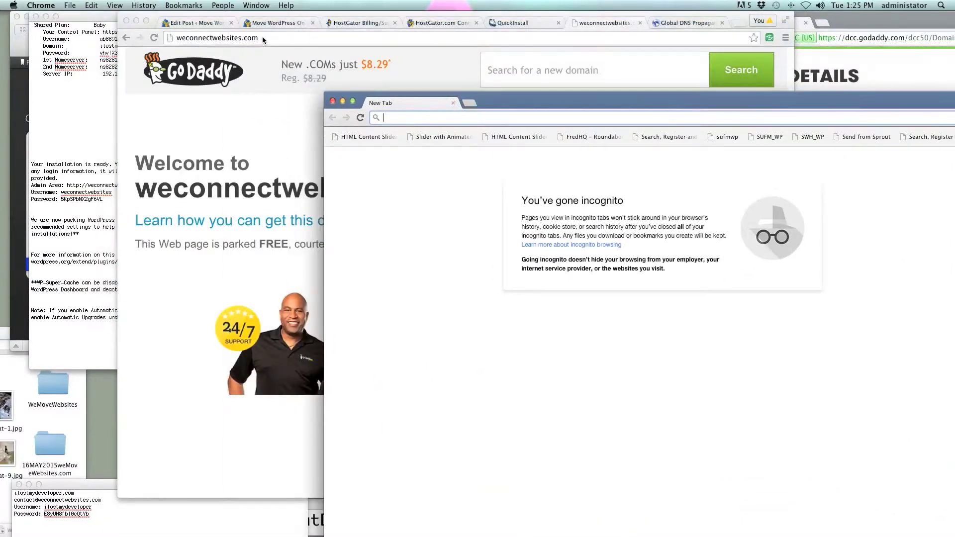
key(super+v)
key(Return)
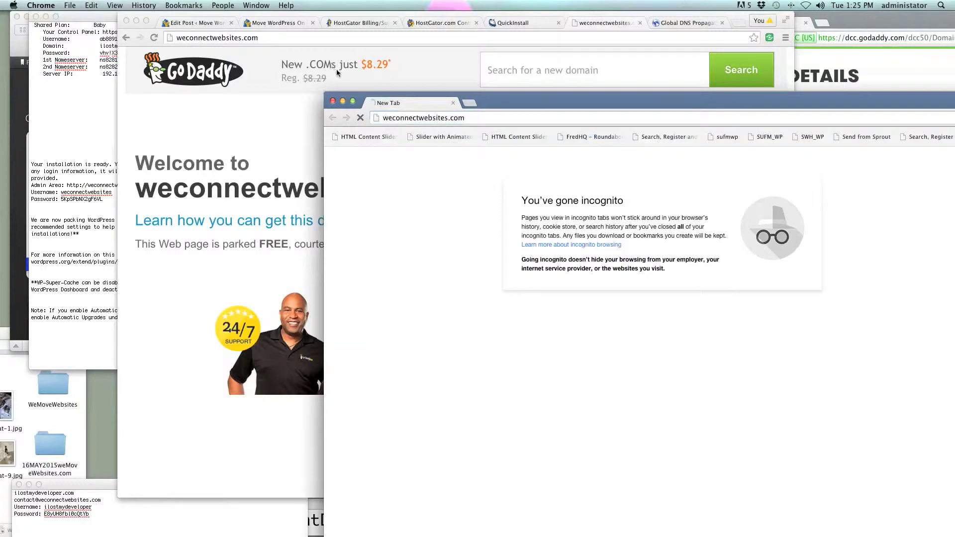
drag(500, 102, 484, 76)
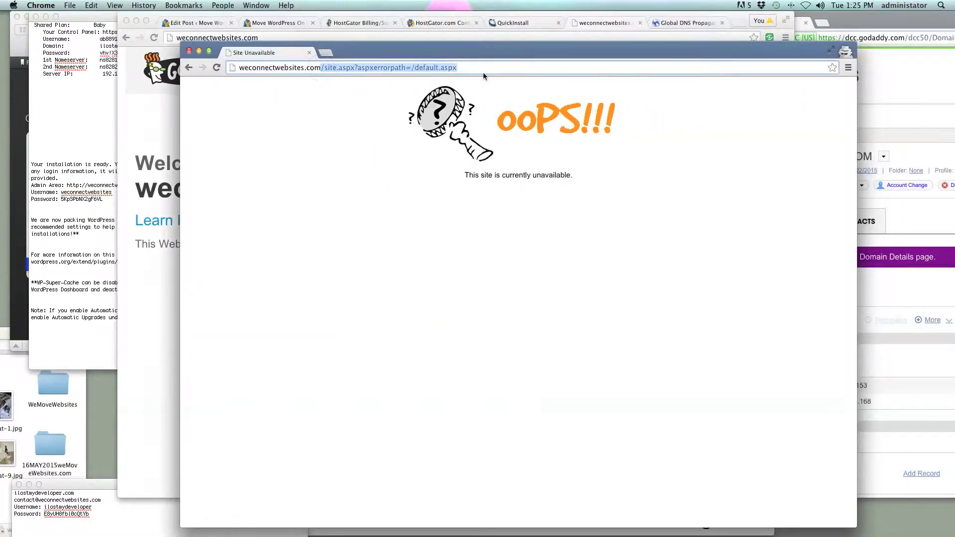
key(BackSpace)
key(Return)
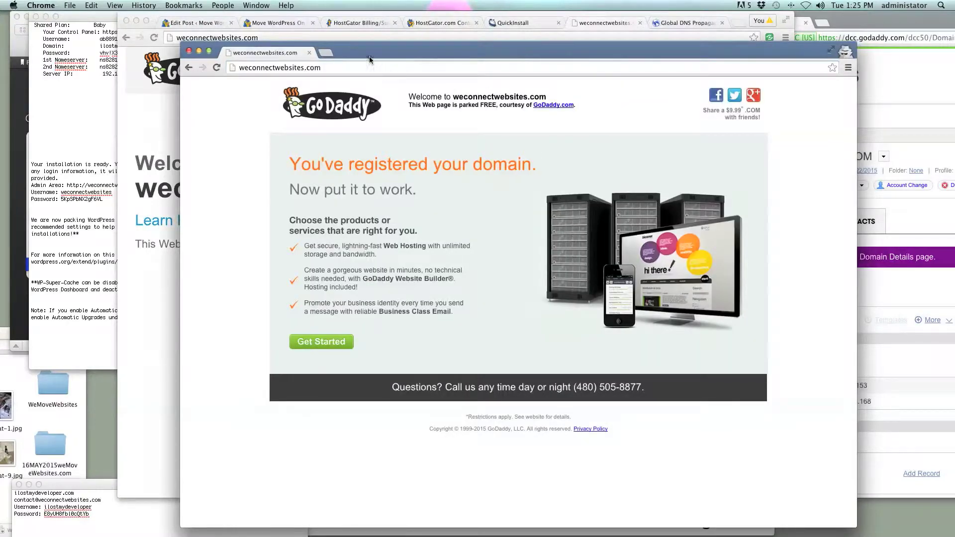
Reload weconnectwebsites.com in the incognito window several times.
drag(370, 56, 392, 95)
key(super+r)
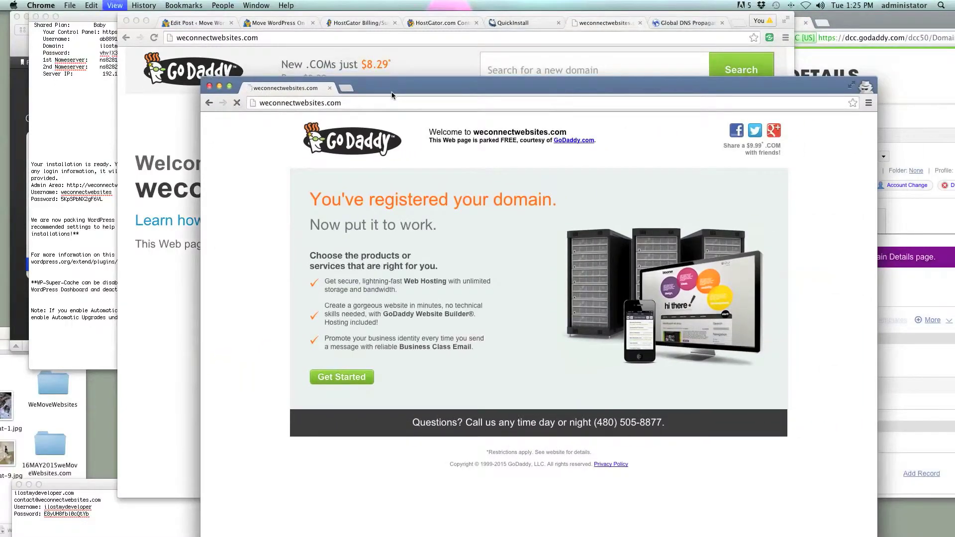
drag(391, 95, 274, 28)
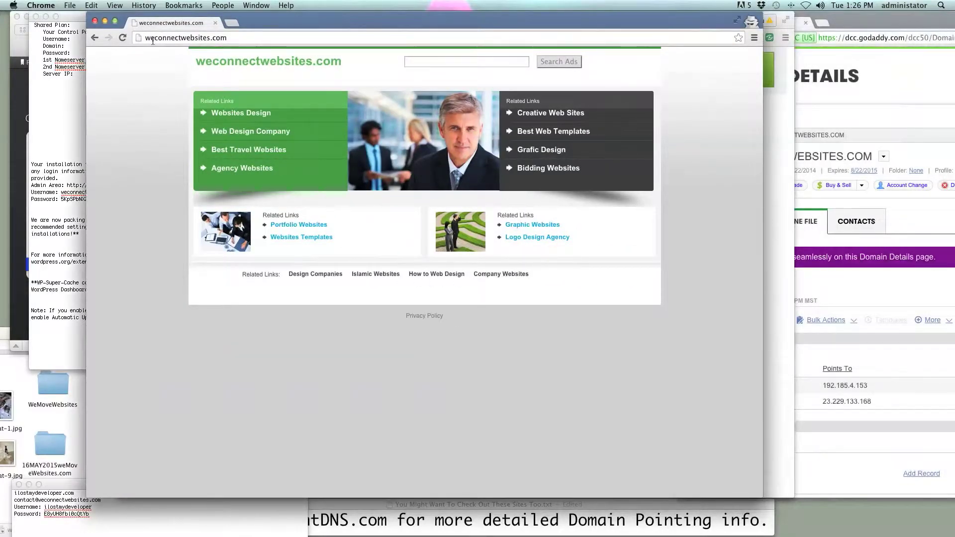
key(super+r)
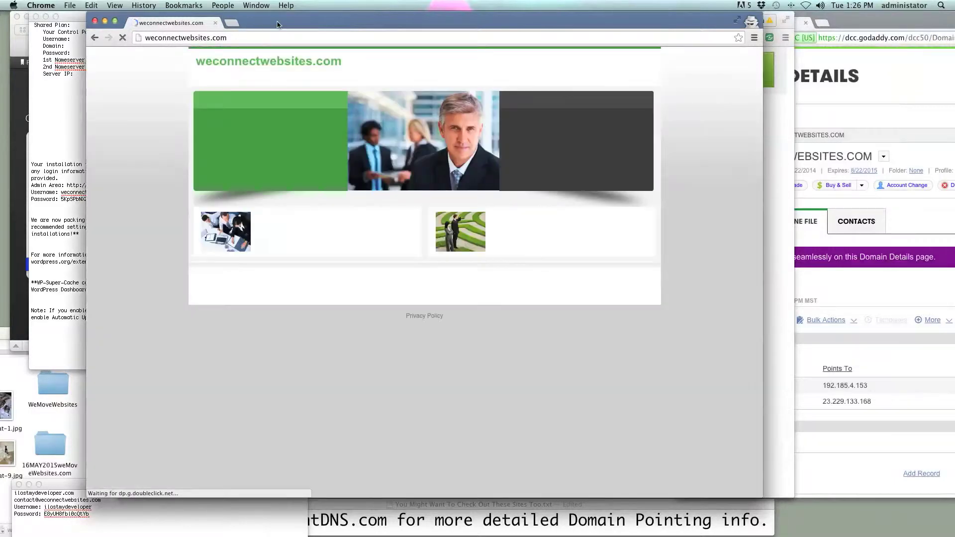
drag(277, 23, 382, 27)
key(super+r)
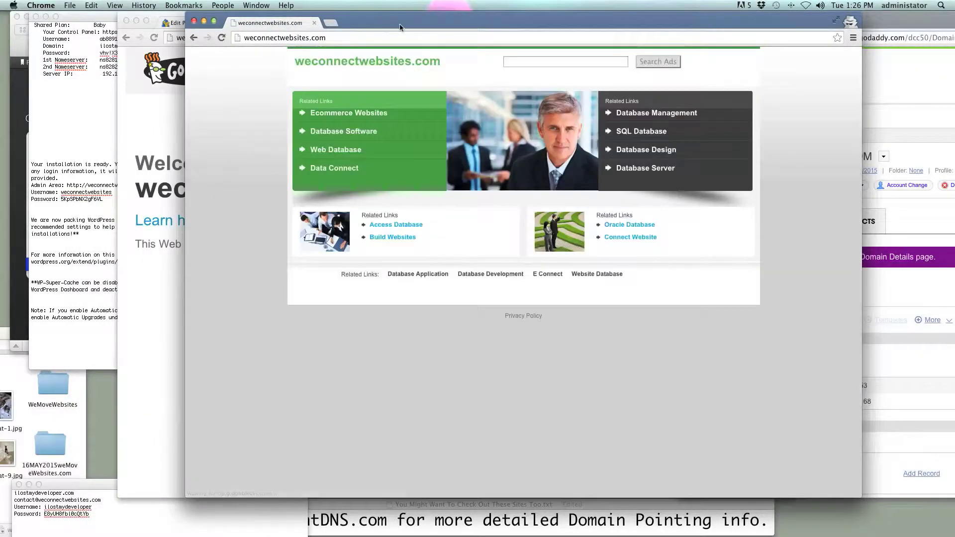
drag(382, 26, 652, 228)
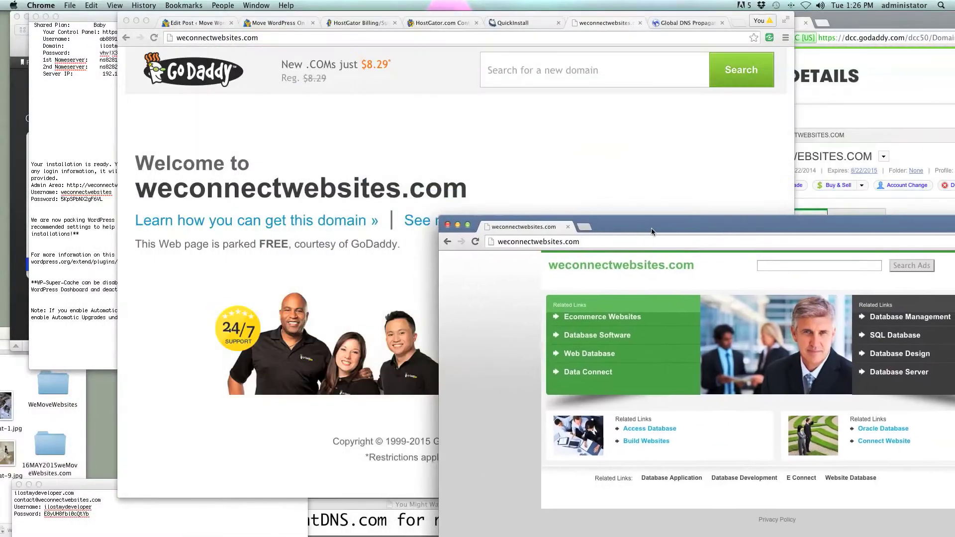
Compare with whatsmydns.net's 192.185.4.153 results, close incognito, and return to HostGator cPanel.
click(627, 153)
click(665, 23)
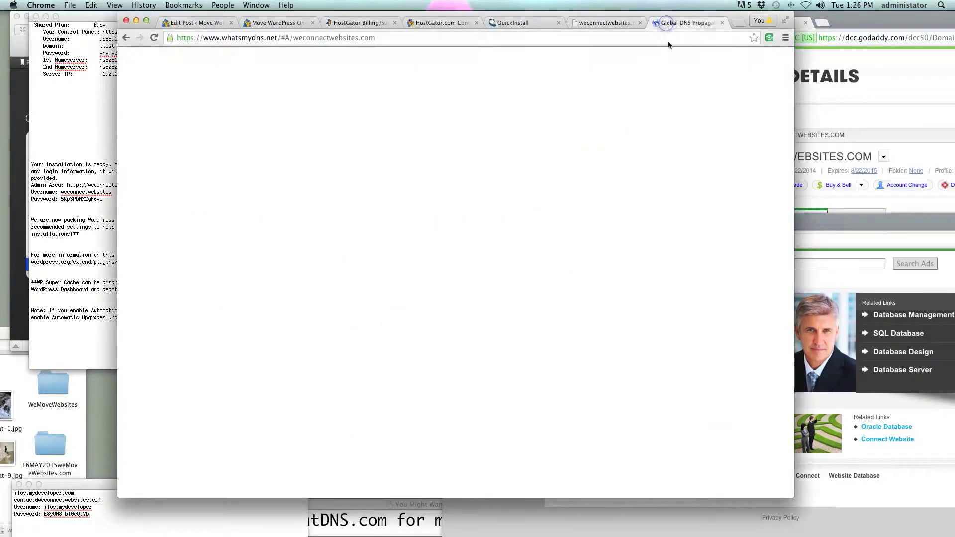
drag(830, 222, 832, 134)
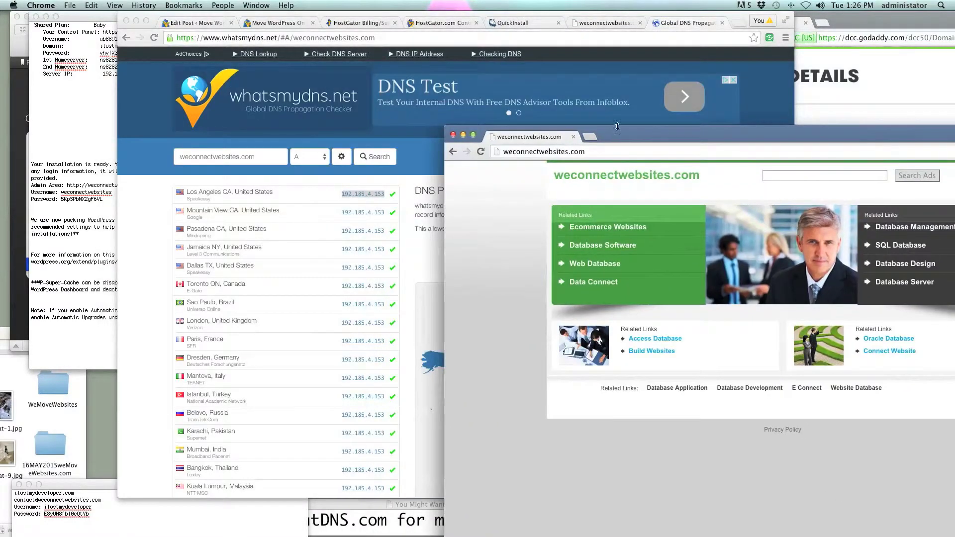
key(super+r)
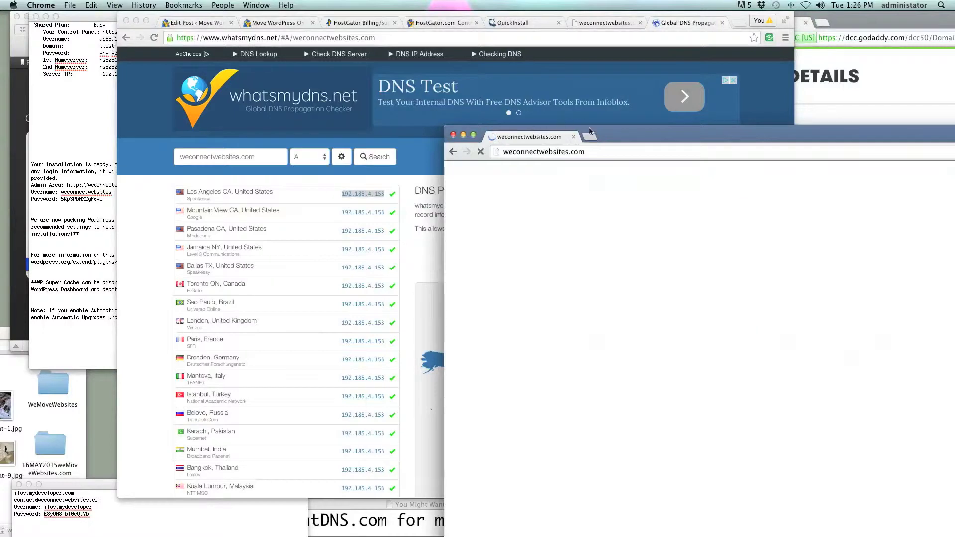
drag(623, 138, 397, 45)
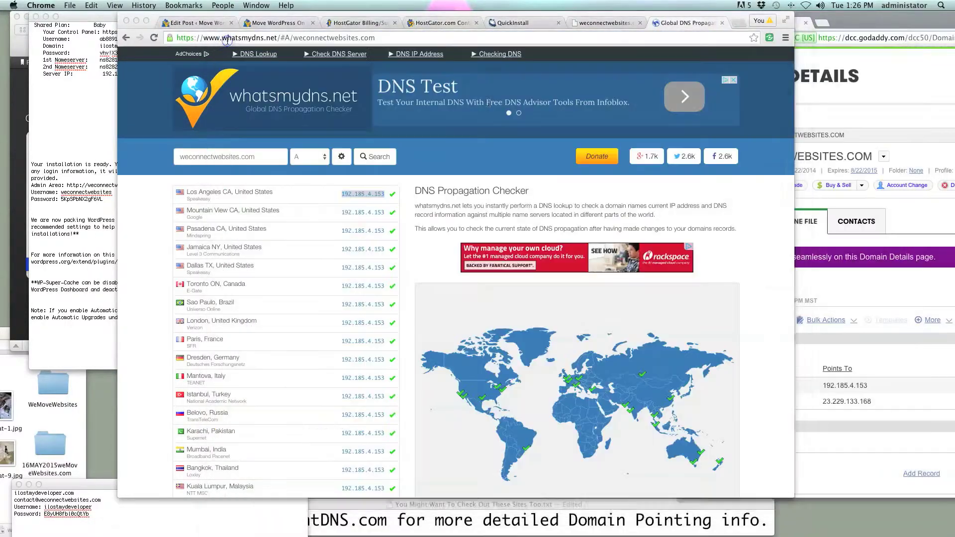
click(226, 41)
click(435, 26)
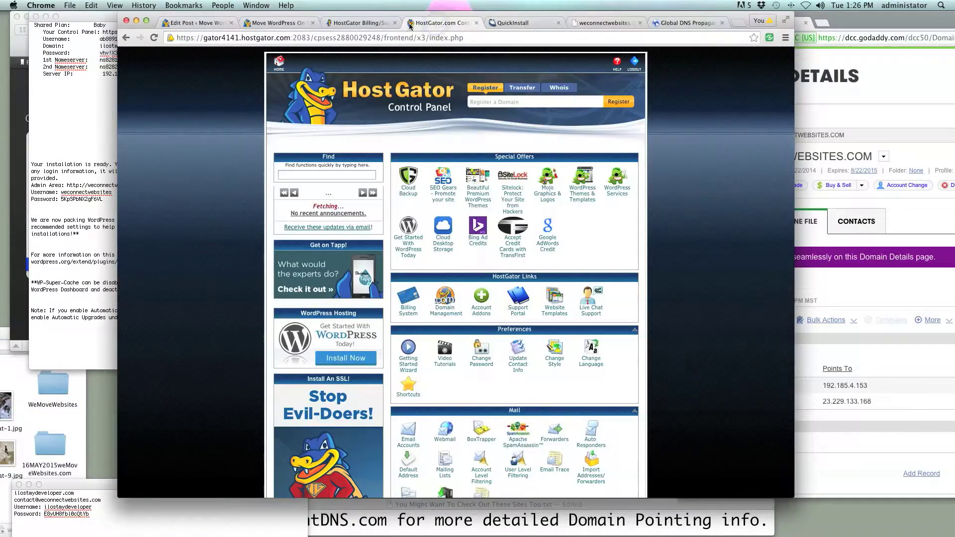
Go from the customer portal's Domains section to the hosting account's Addon Domains page.
click(361, 22)
scroll(375, 129, up, 5)
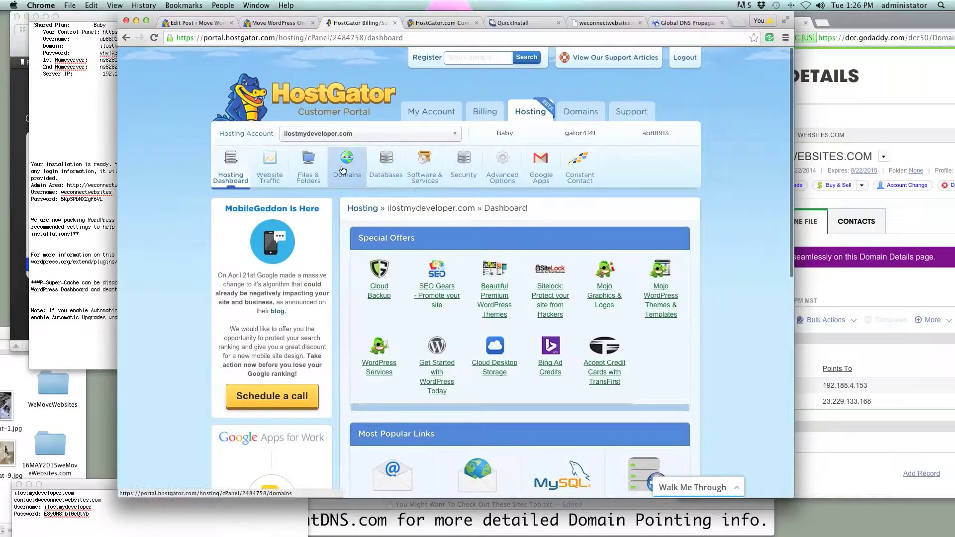
click(346, 162)
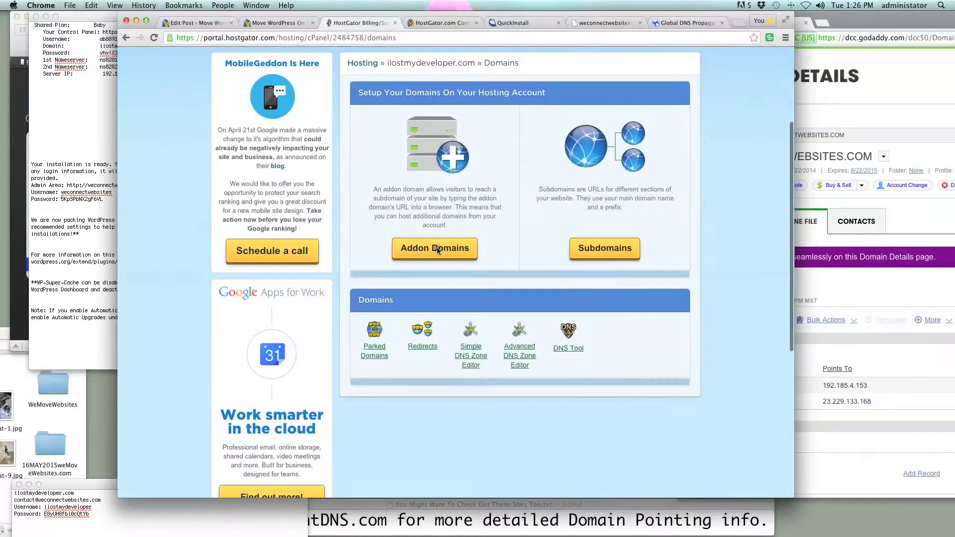
click(437, 247)
scroll(668, 208, down, 1)
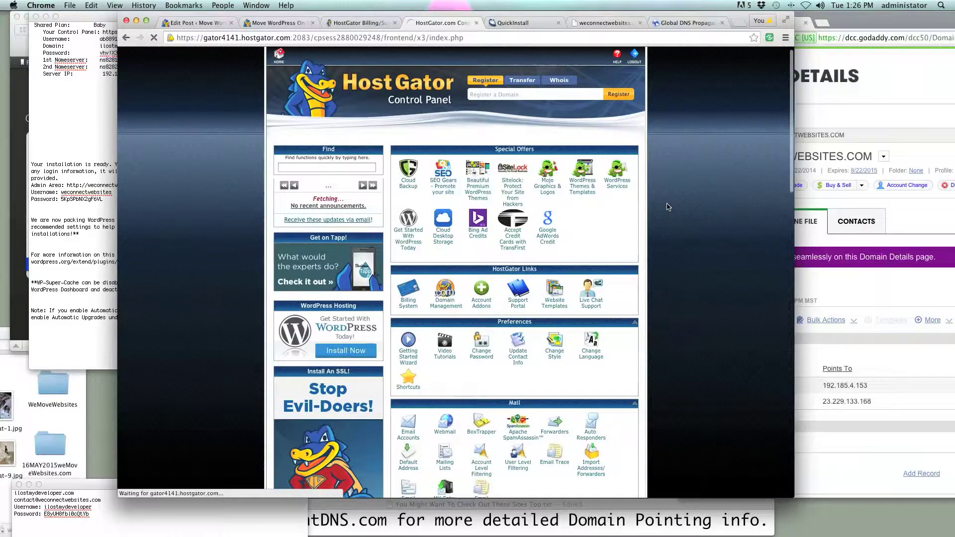
scroll(668, 207, down, 5)
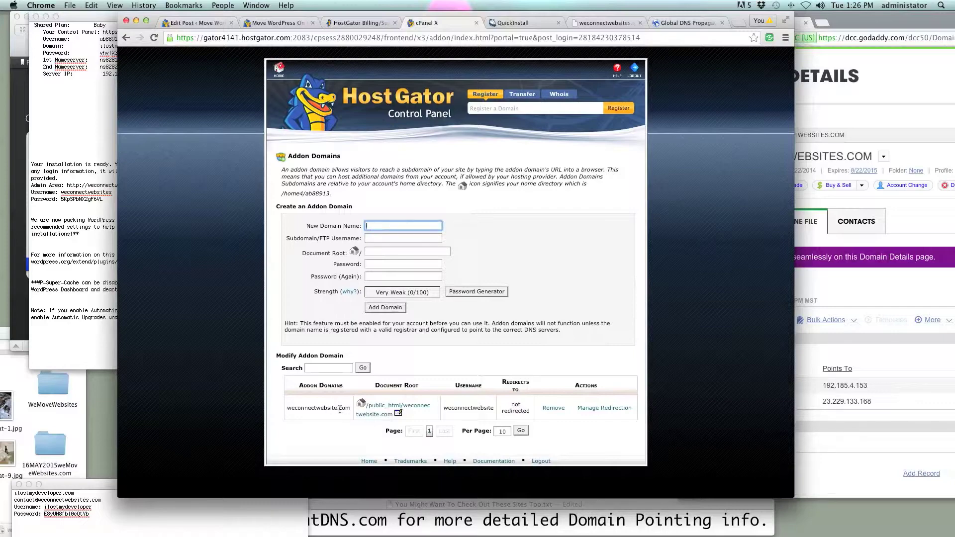
Enter weconnectwebsites.com as the new addon domain, auto-filling its username and document root.
drag(354, 411, 282, 401)
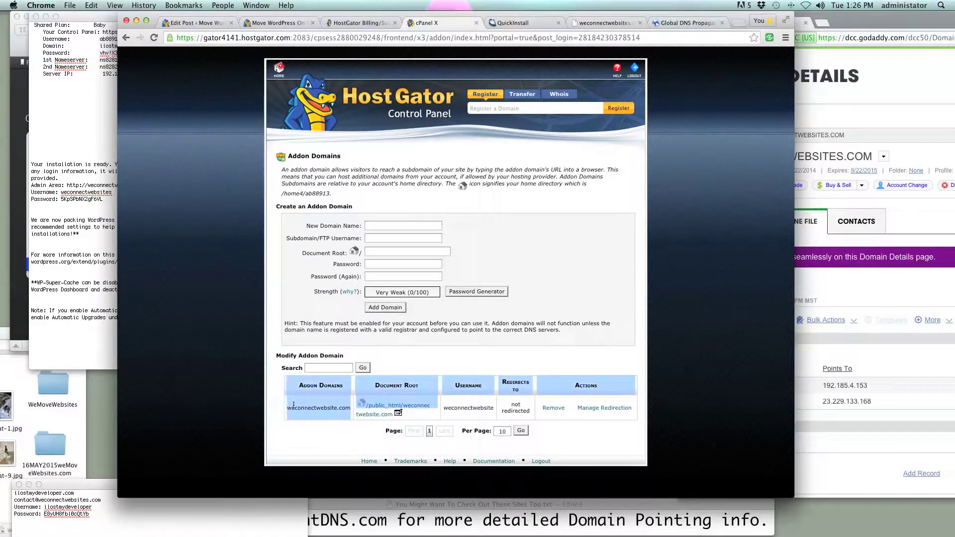
click(324, 414)
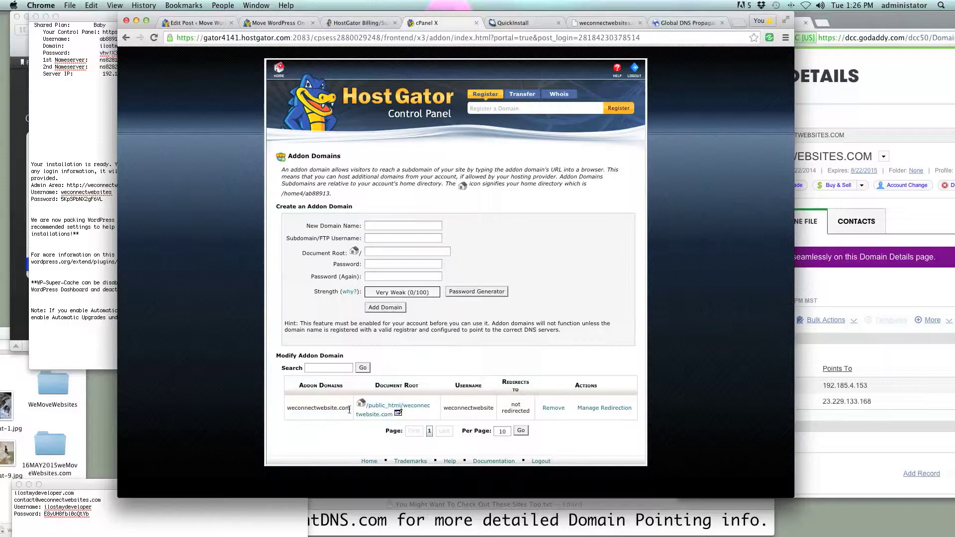
drag(349, 409, 289, 408)
key(super+c)
click(391, 226)
key(super+v)
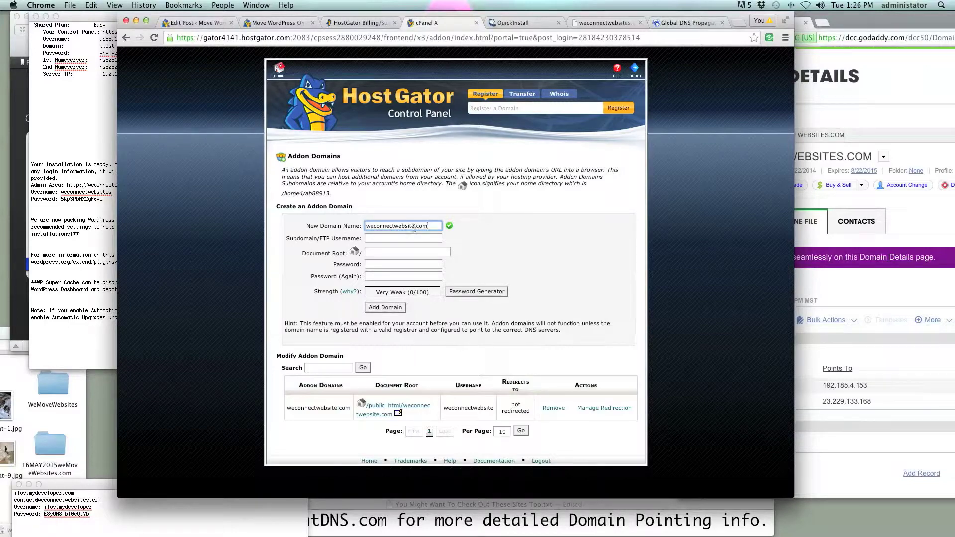
click(415, 228)
drag(431, 226, 355, 223)
click(379, 237)
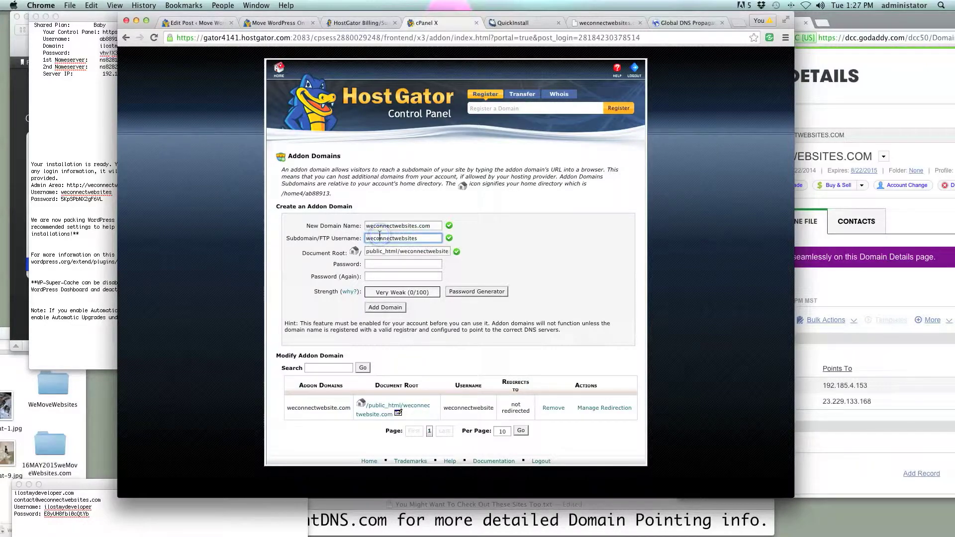
Paste the saved password from the notes into both password fields and add the domain.
click(399, 264)
click(92, 104)
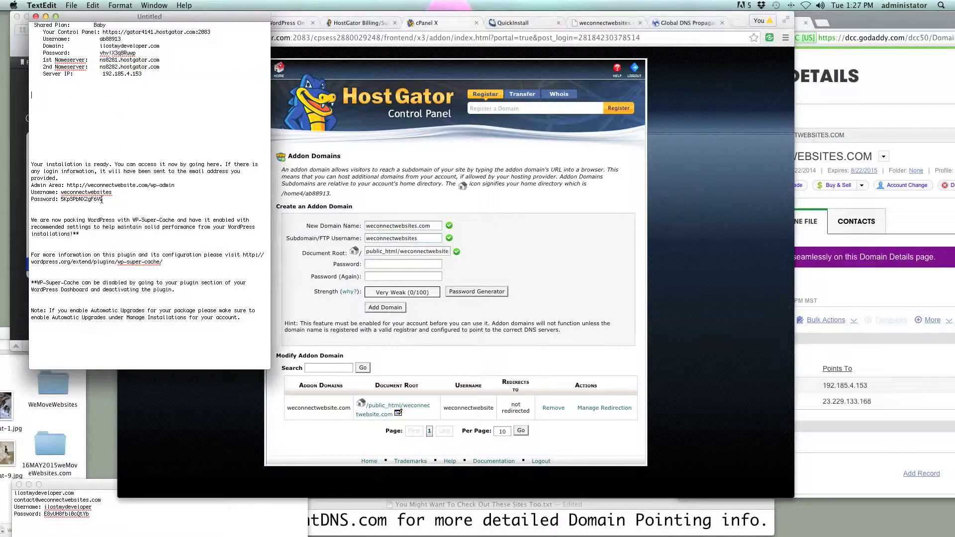
drag(103, 199, 61, 199)
drag(136, 53, 100, 53)
key(super+c)
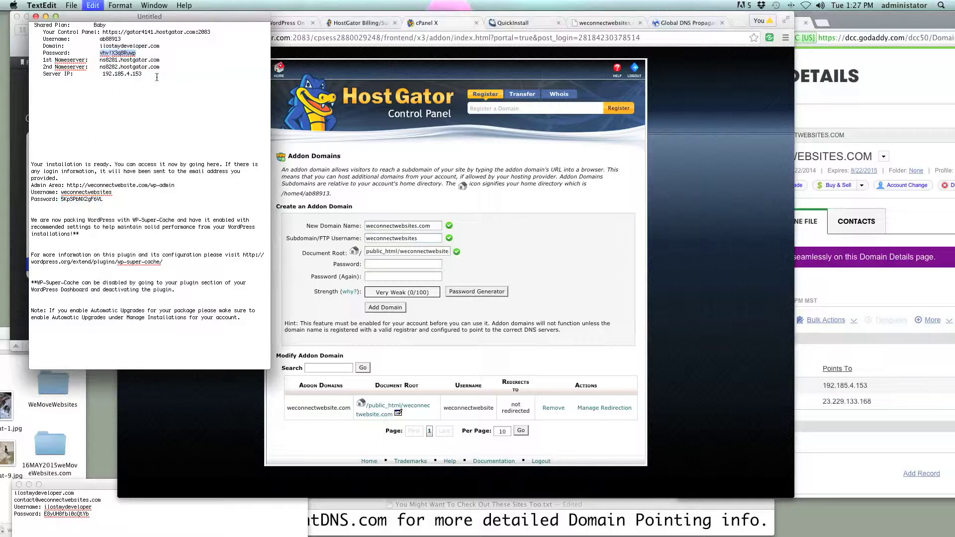
click(379, 261)
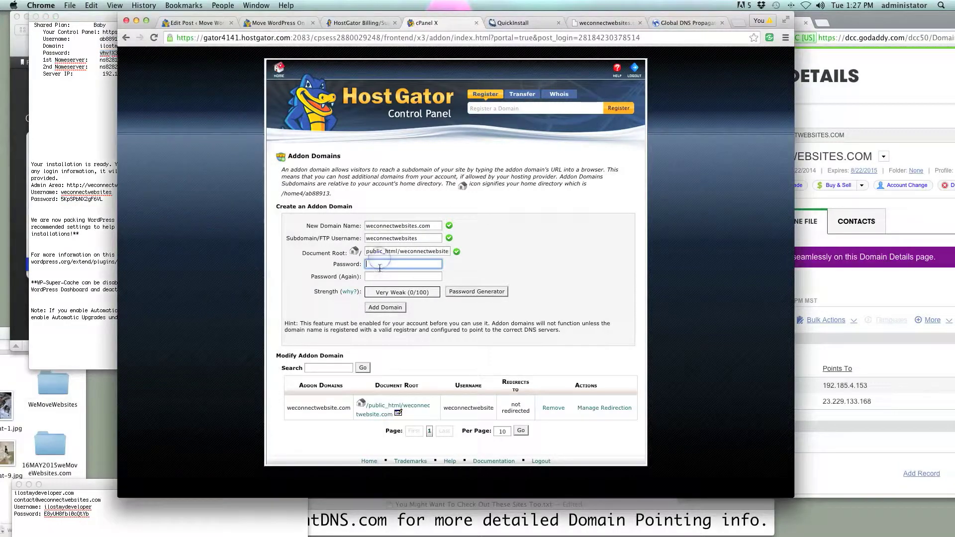
key(super+v)
click(386, 276)
key(super+v)
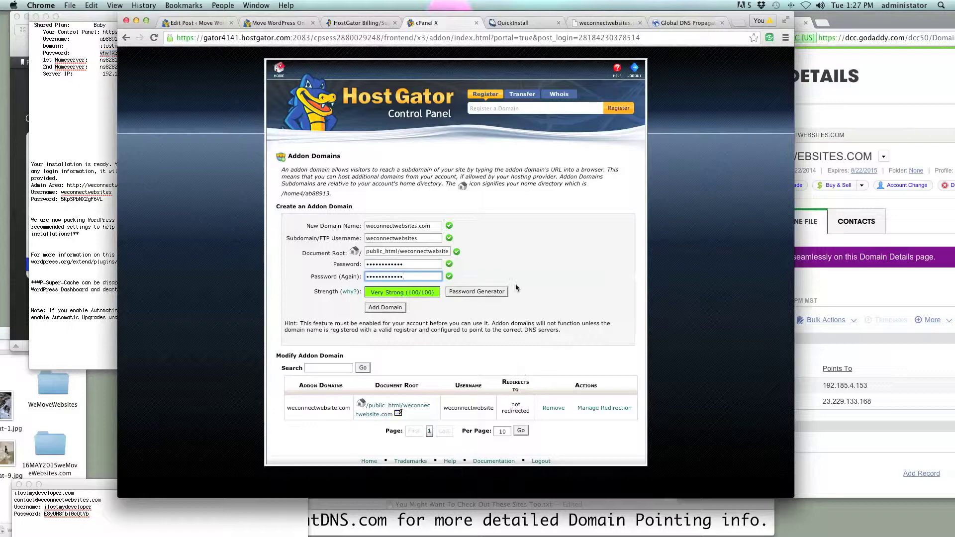
click(492, 273)
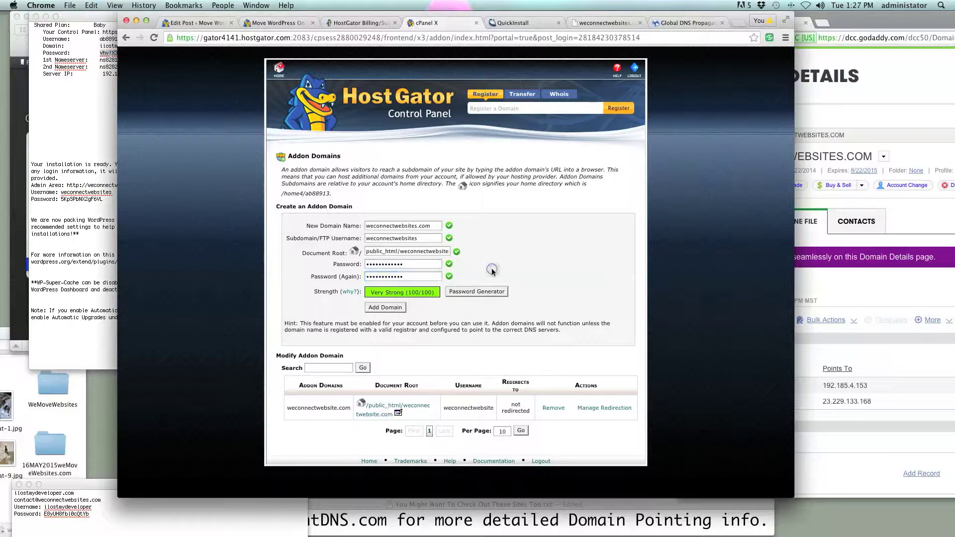
click(385, 308)
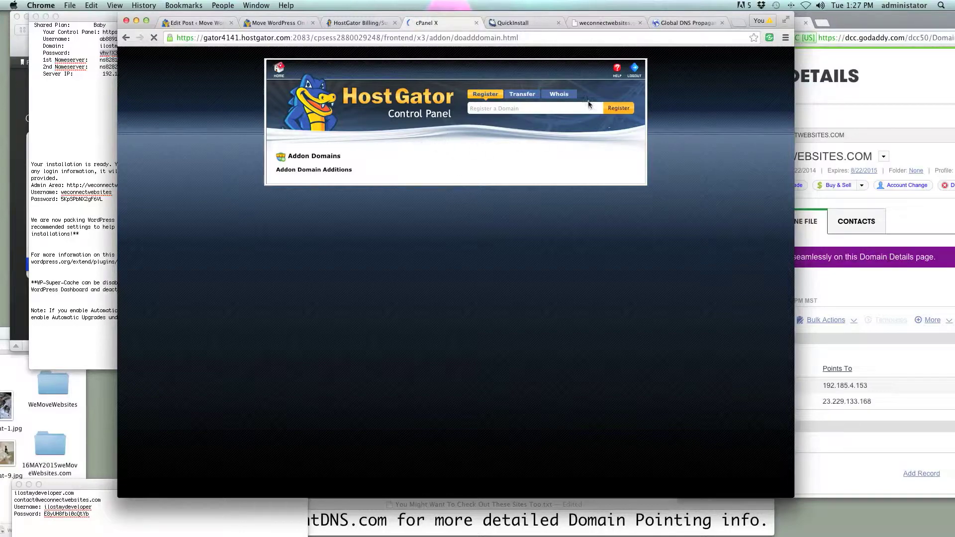
Confirm weconnectwebsites.com is listed under Addon Domains, then go back to cPanel home.
click(366, 23)
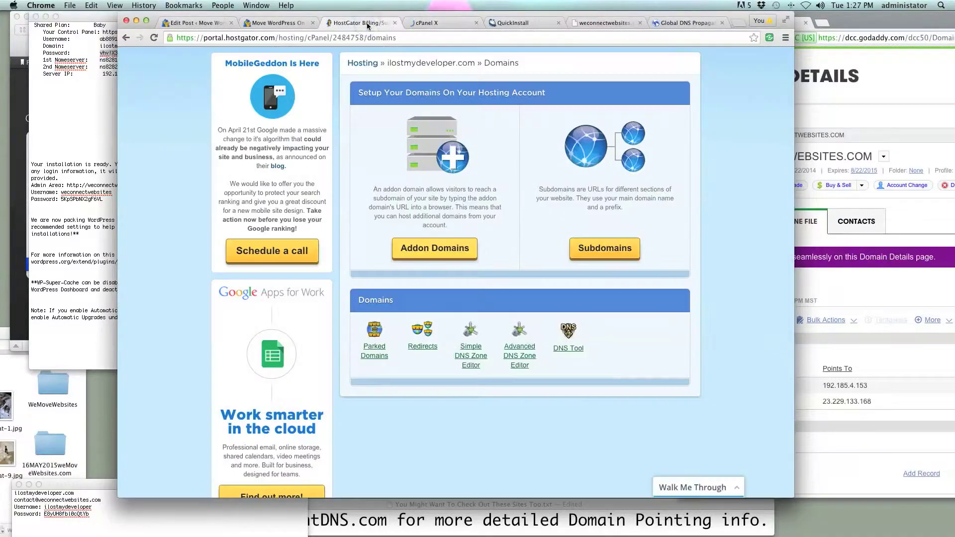
scroll(481, 79, up, 5)
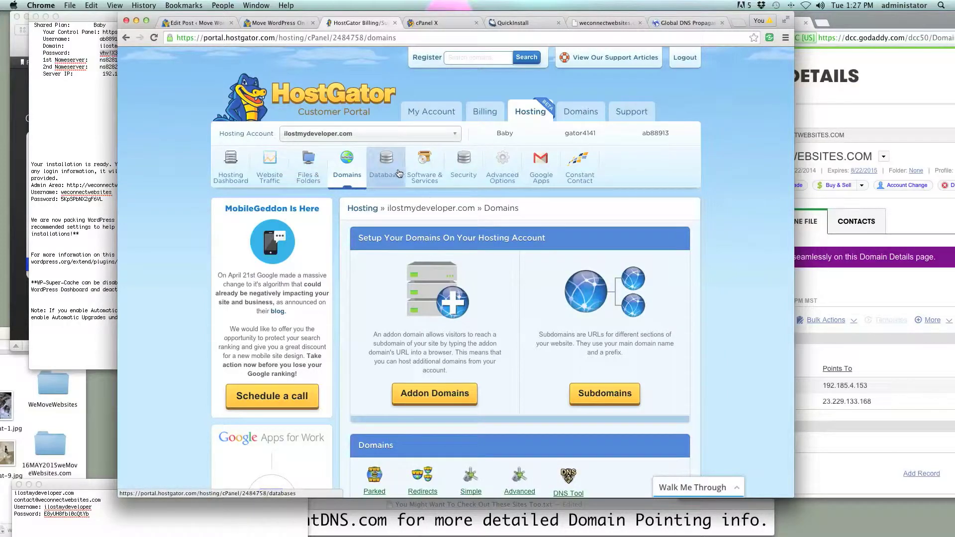
click(430, 25)
click(457, 250)
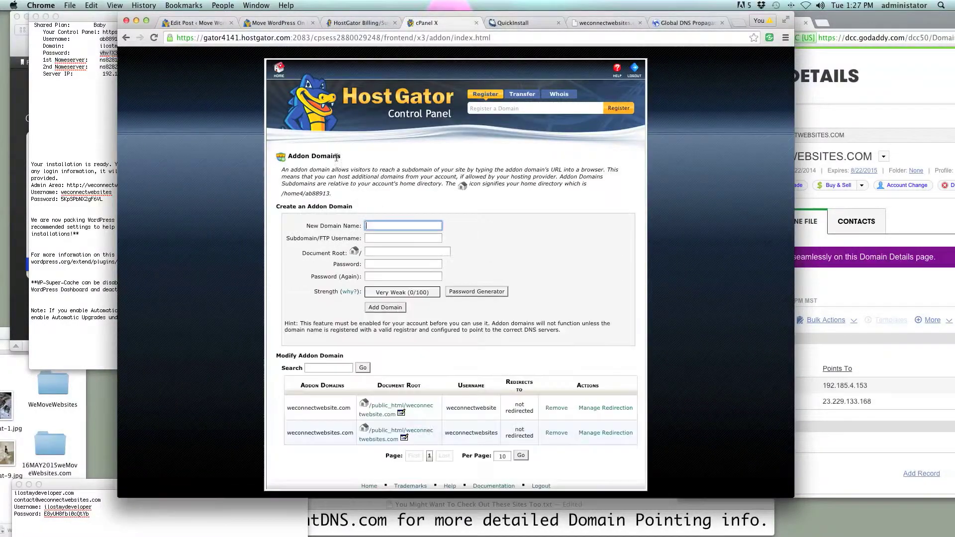
click(283, 93)
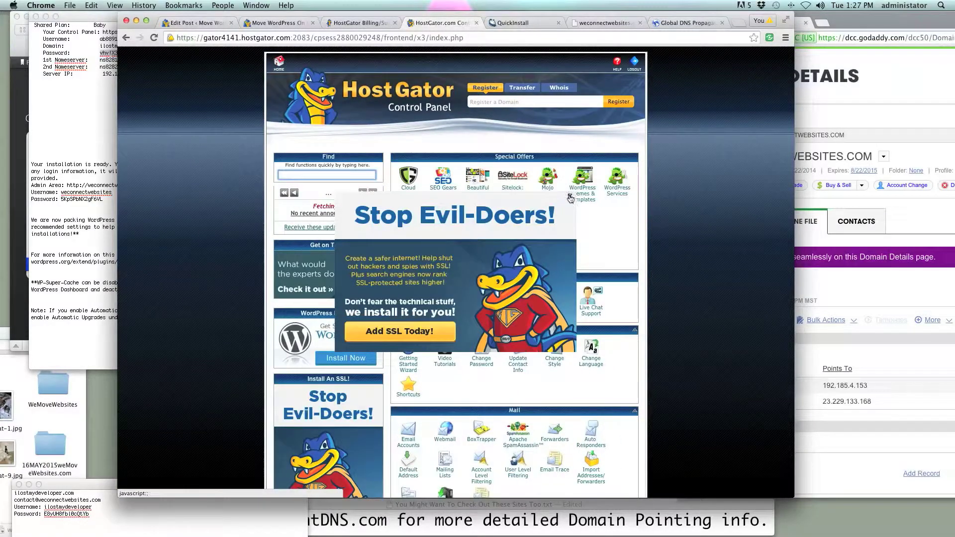
Dismiss the SSL promo and start a QuickInstall WordPress install on weconnectwebsites.com.
click(570, 196)
click(406, 244)
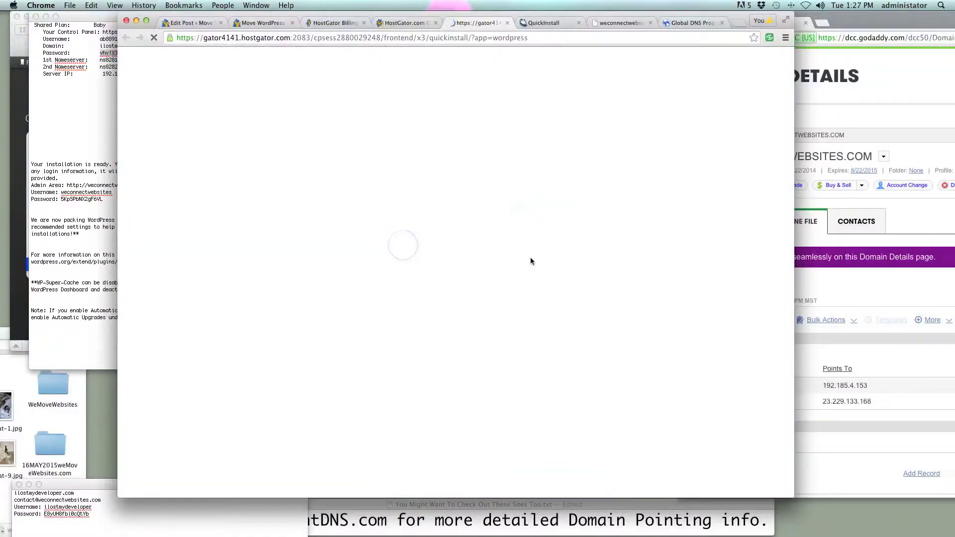
click(429, 158)
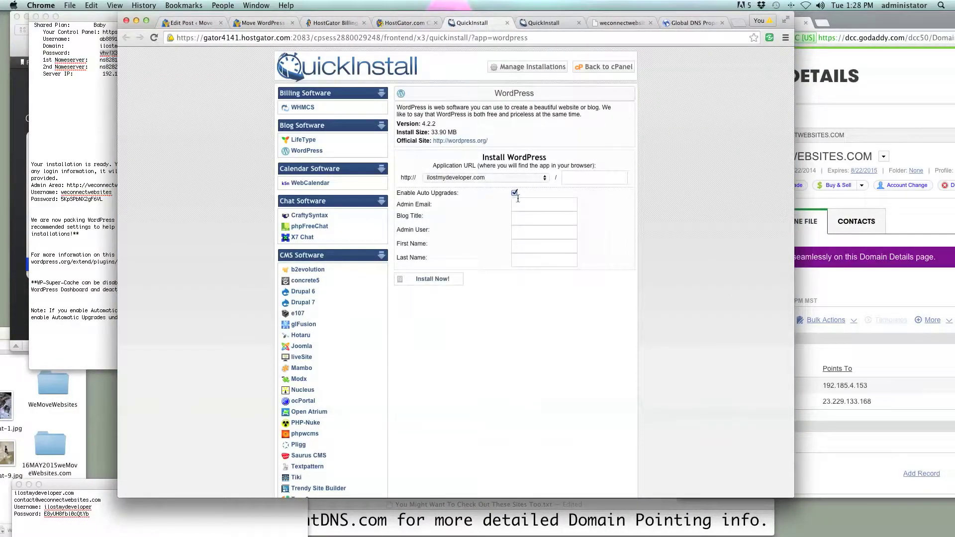
click(509, 178)
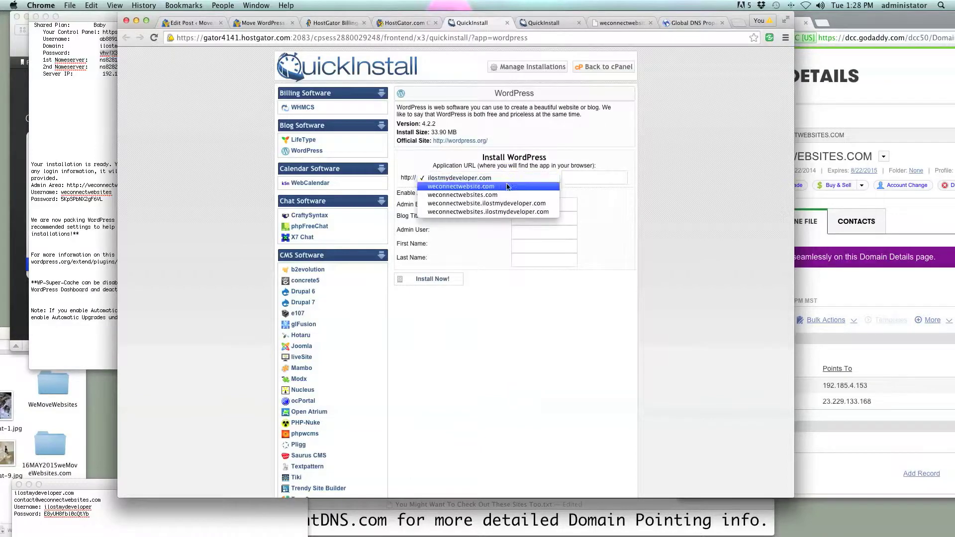
click(504, 195)
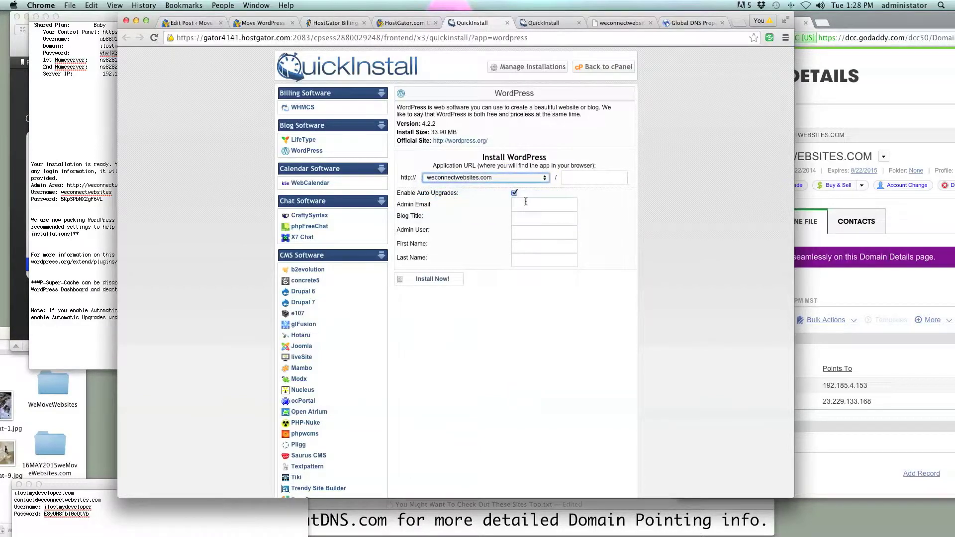
Enter the site's contact e-mail address as the admin e-mail.
click(544, 205)
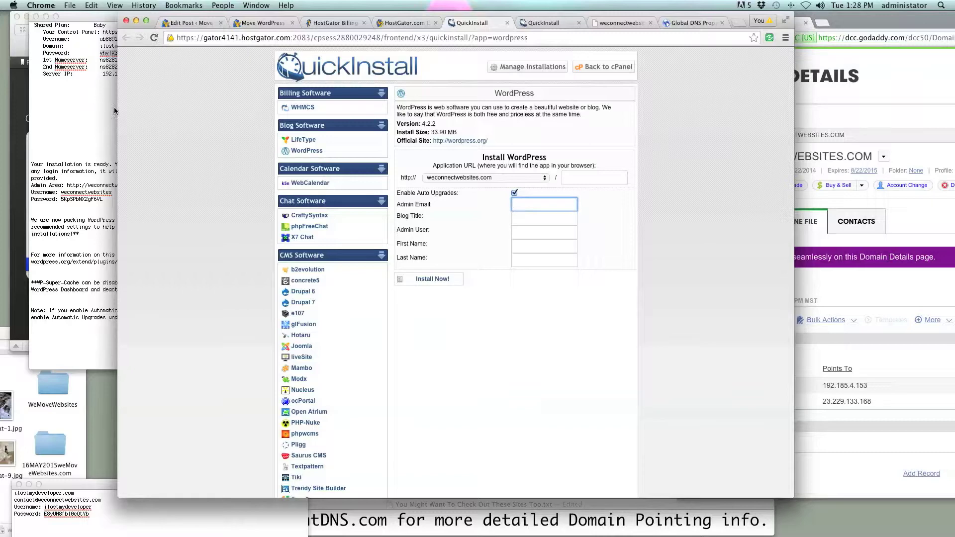
double_click(90, 194)
key(super+c)
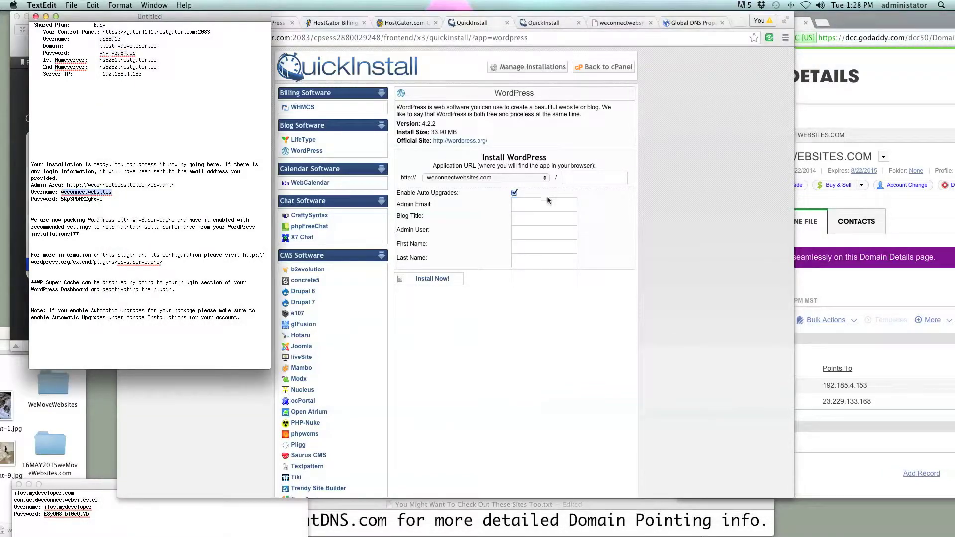
click(539, 202)
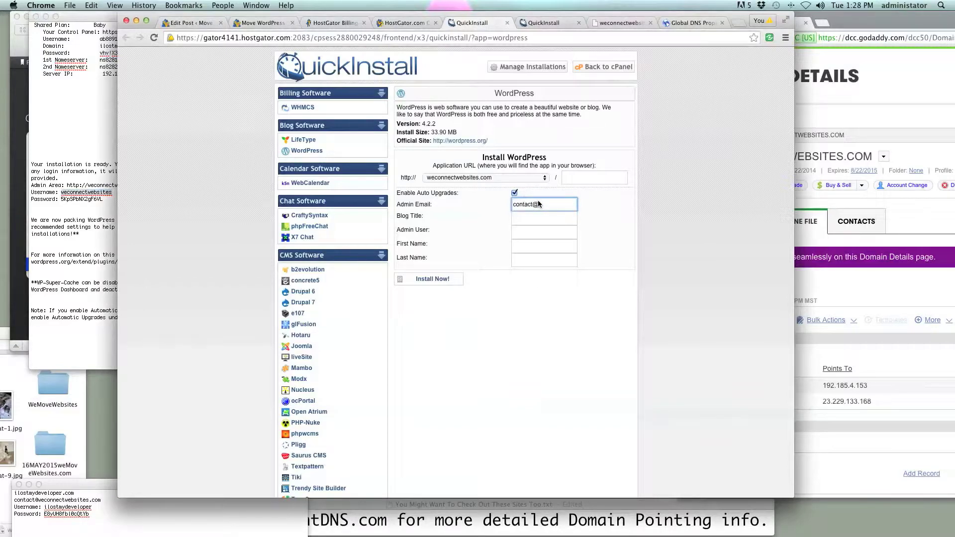
key(super+v)
text(.com)
Set the blog title to 'Domain To HostGator Website'.
click(540, 215)
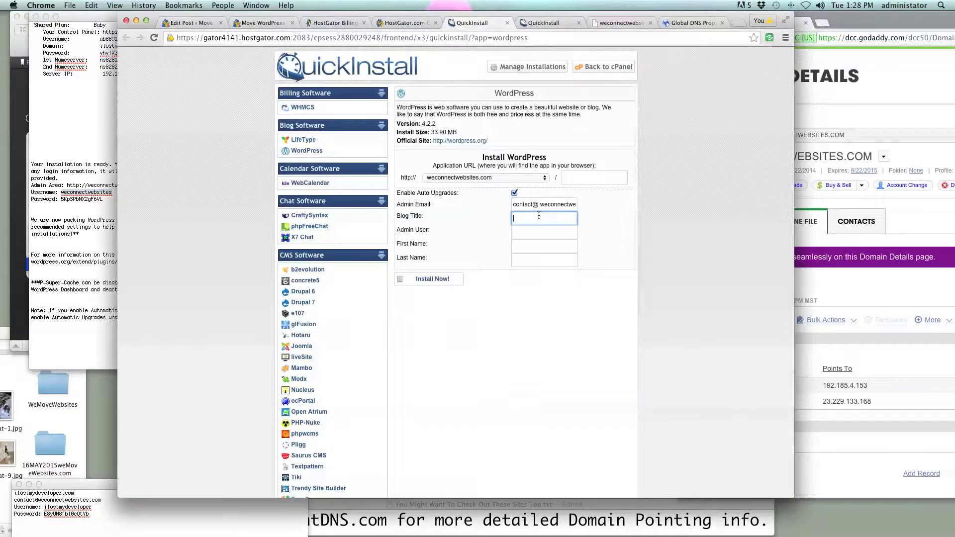
click(102, 167)
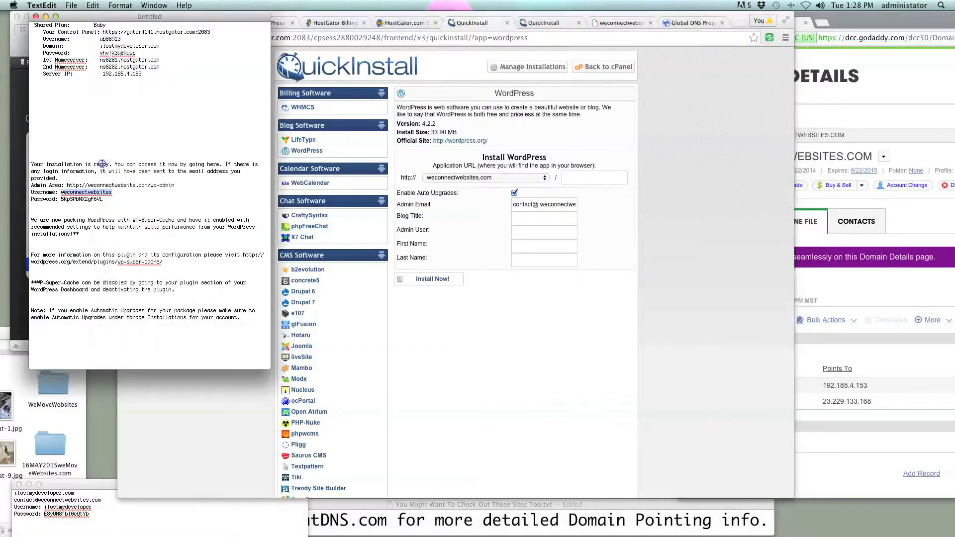
double_click(110, 193)
click(533, 285)
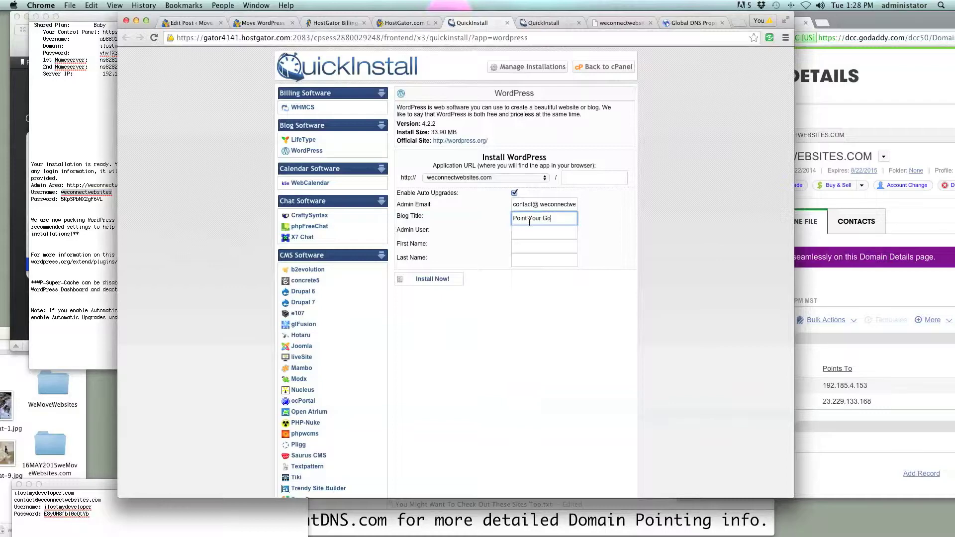
text(Domain To HostGator Website)
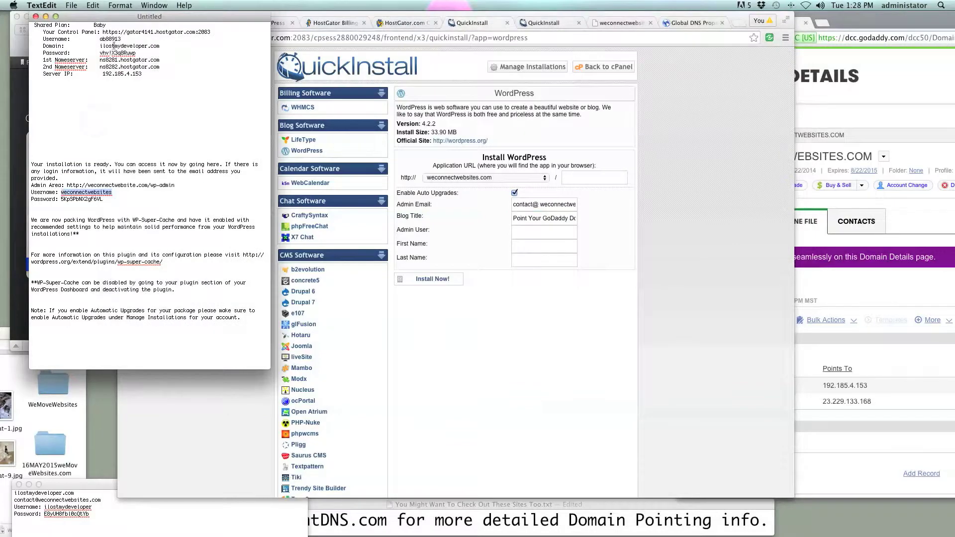
Set admin user weconnectwebsites, fill in the name fields, and start the installation.
click(128, 103)
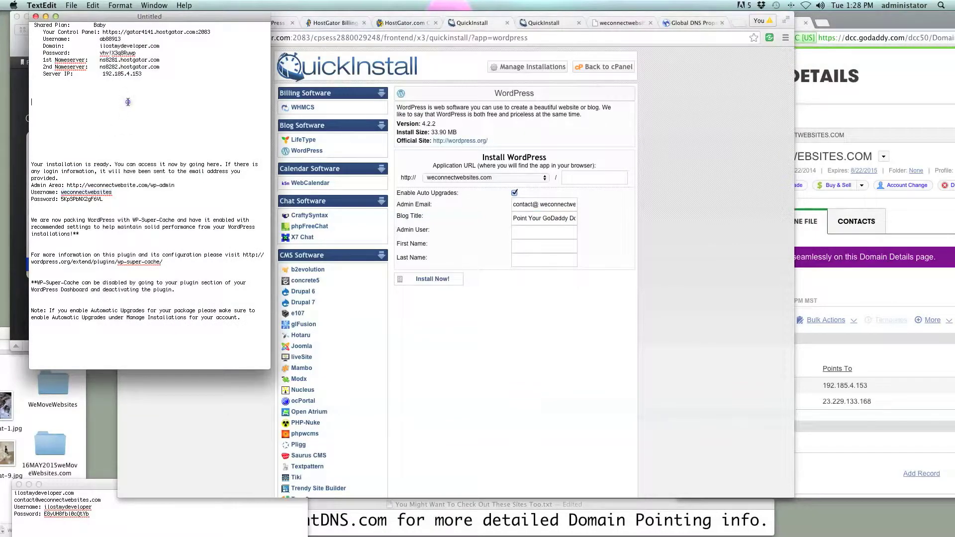
double_click(80, 192)
key(super+c)
click(521, 233)
key(super+v)
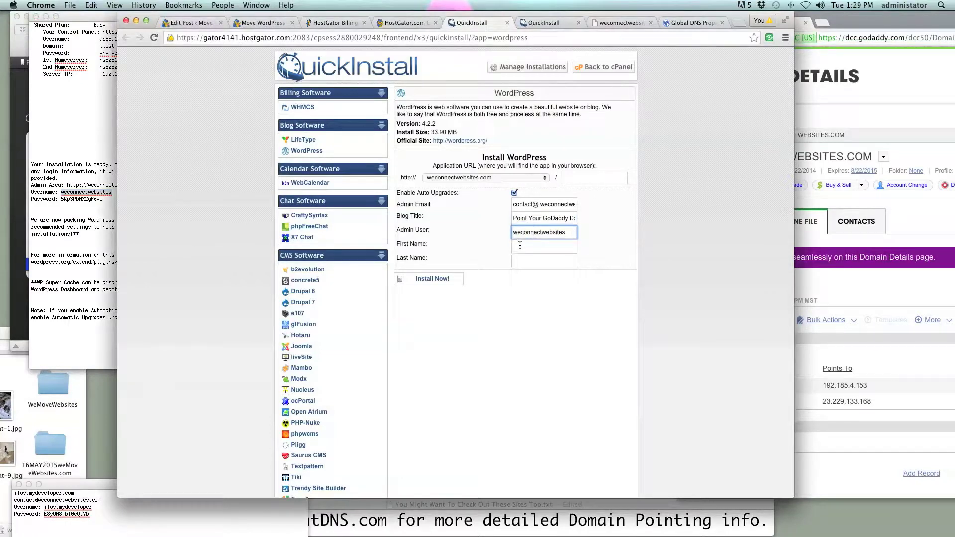
click(520, 245)
key(Tab)
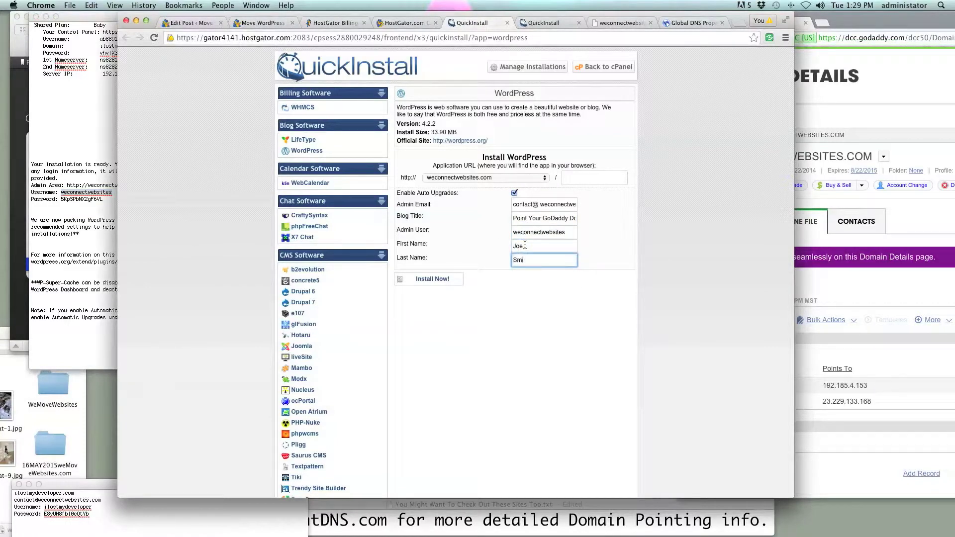
click(432, 281)
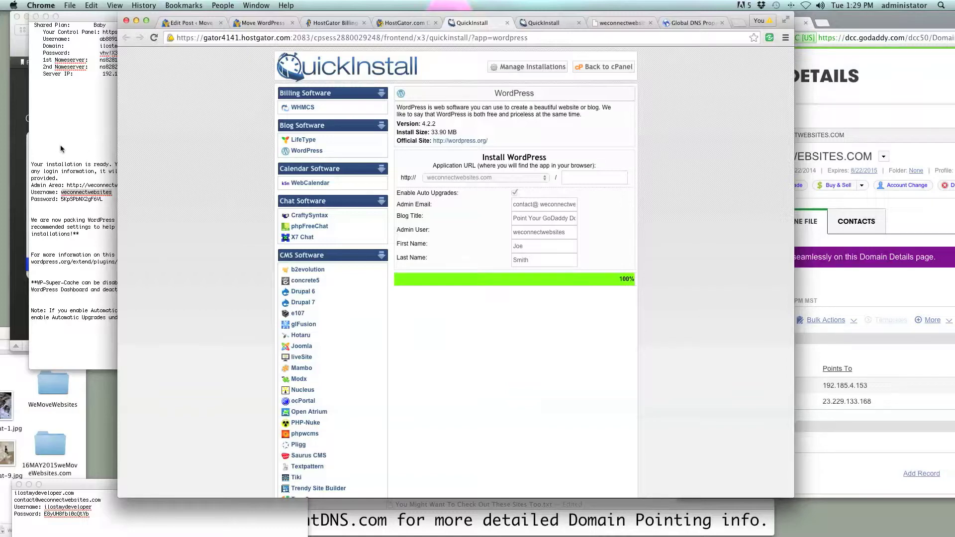
Copy the Congratulations install details and paste them over the old install text in the notes.
scroll(580, 349, down, 4)
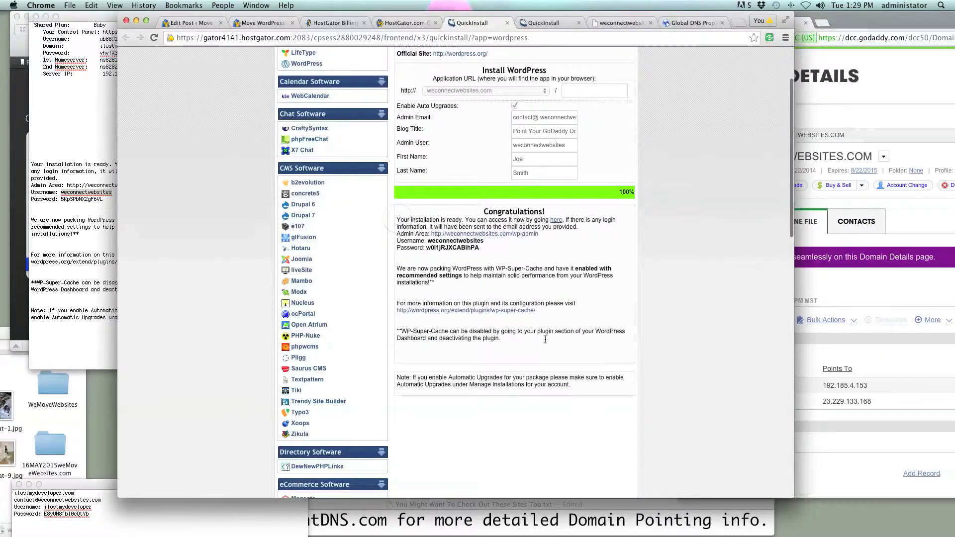
drag(398, 219, 587, 388)
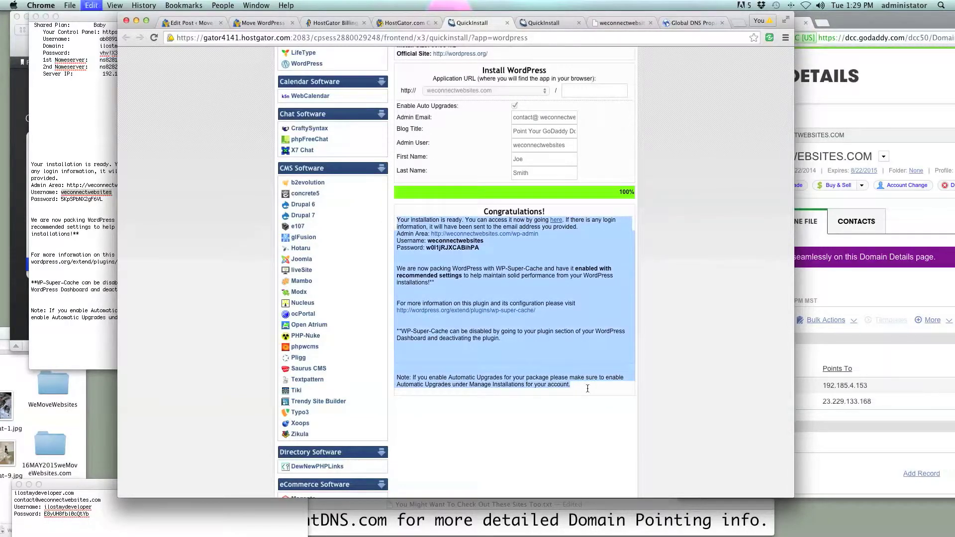
click(80, 122)
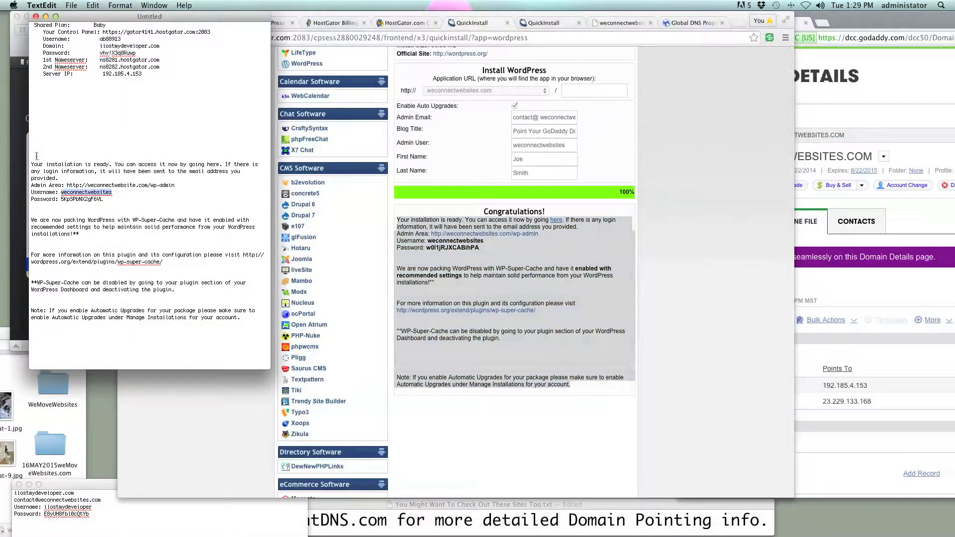
drag(32, 156, 207, 324)
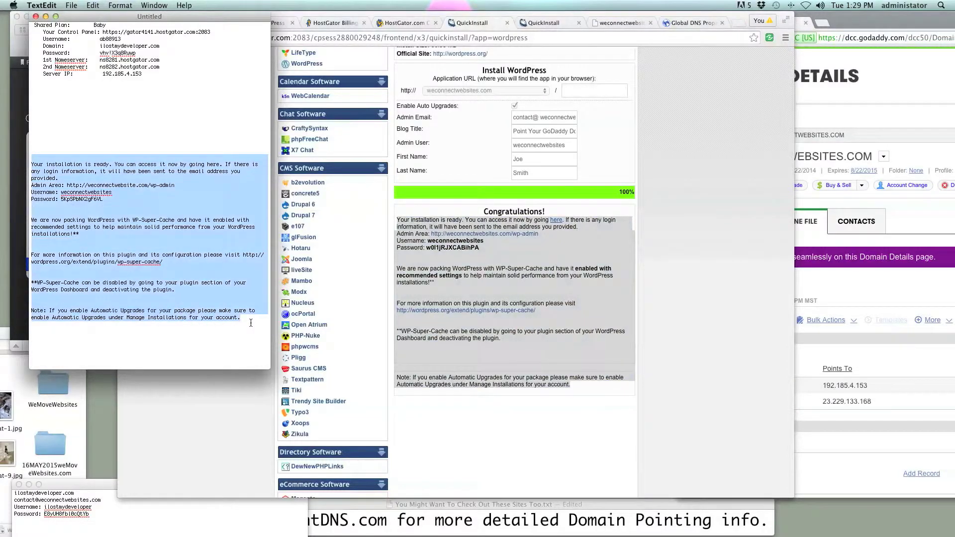
key(super+v)
click(181, 132)
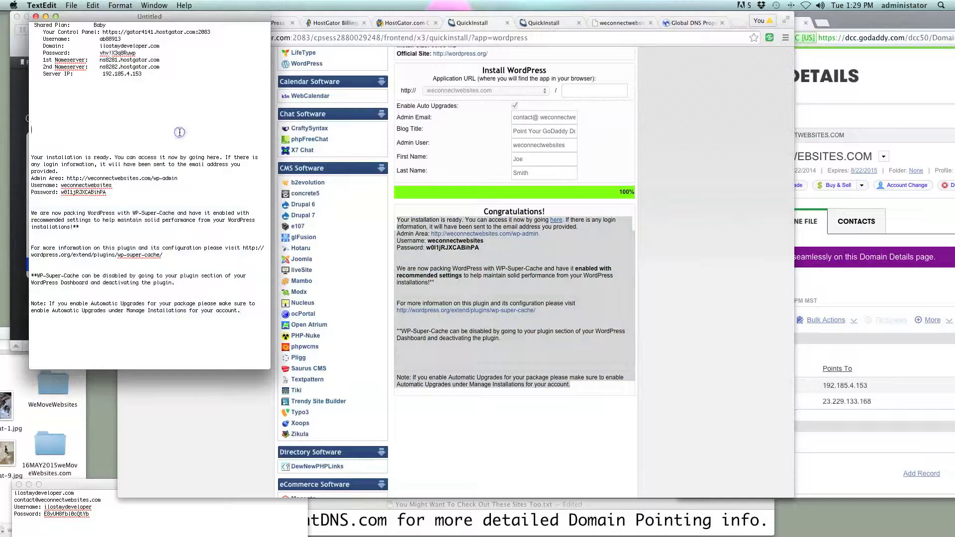
click(637, 195)
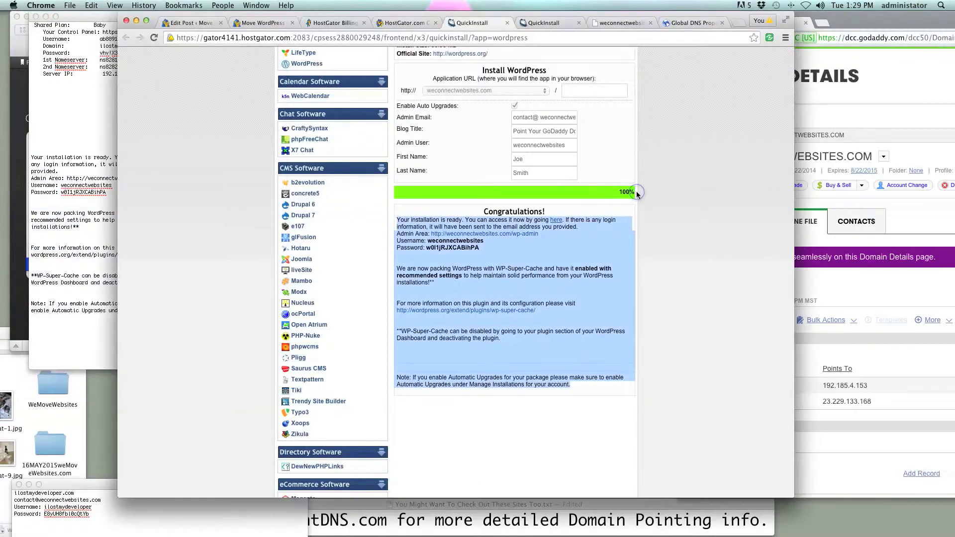
scroll(637, 192, up, 5)
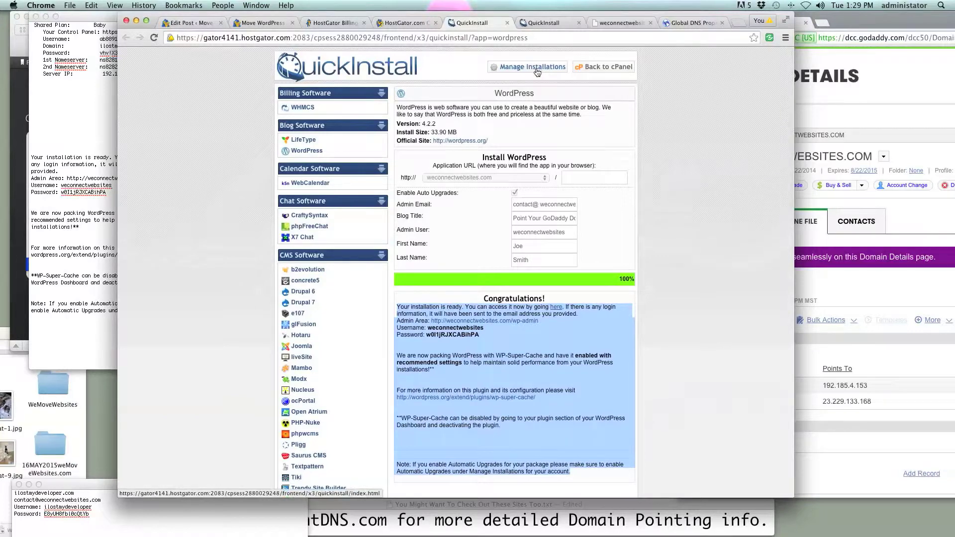
In Manage Installations, test-open the weconnectwebsite.com install in a new tab, then close it.
click(538, 73)
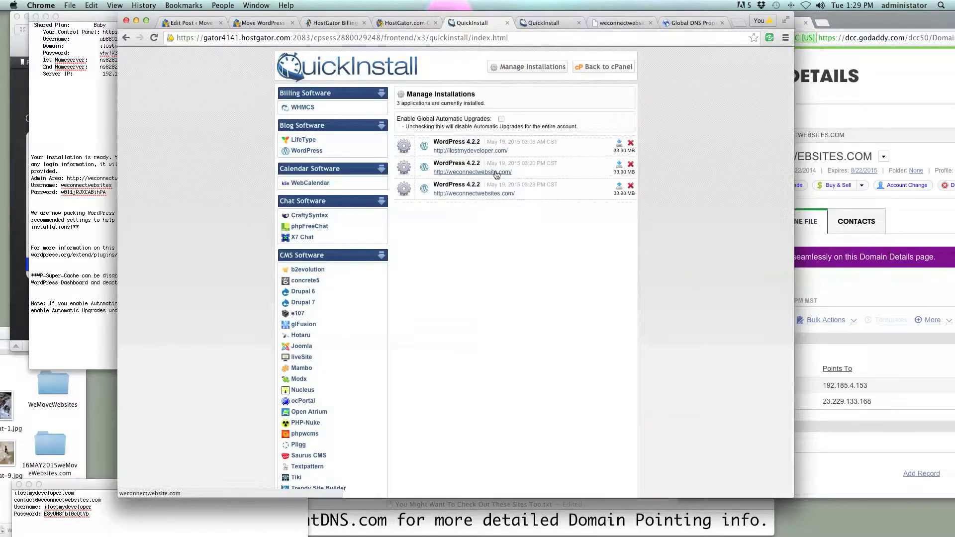
click(493, 174)
drag(493, 177, 491, 160)
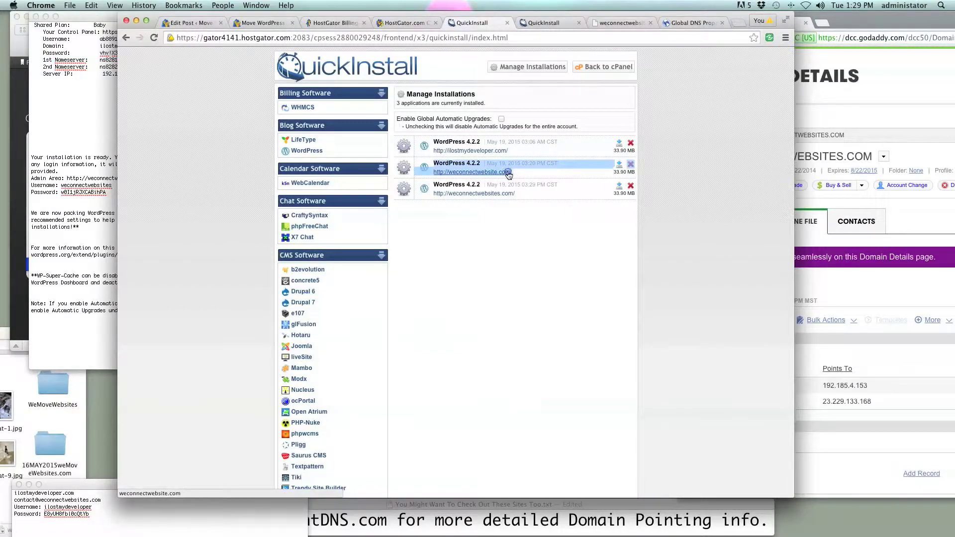
click(507, 172)
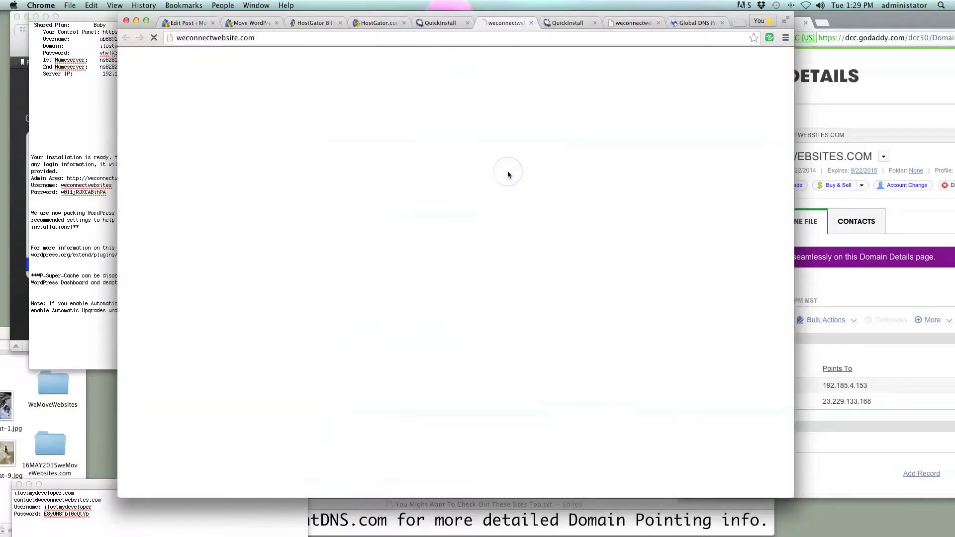
click(531, 22)
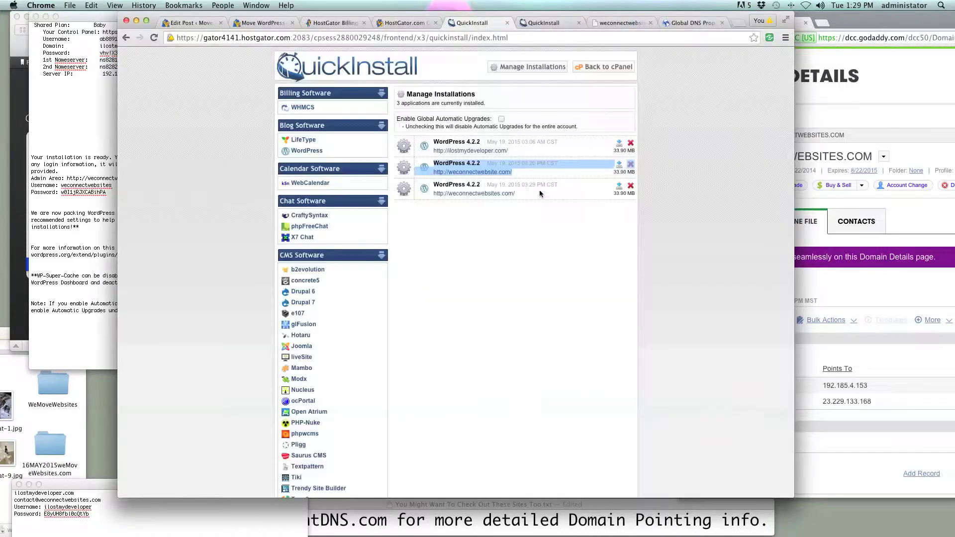
Uninstall the duplicate weconnectwebsite.com WordPress install and open weconnectwebsites.com in a new tab.
click(630, 165)
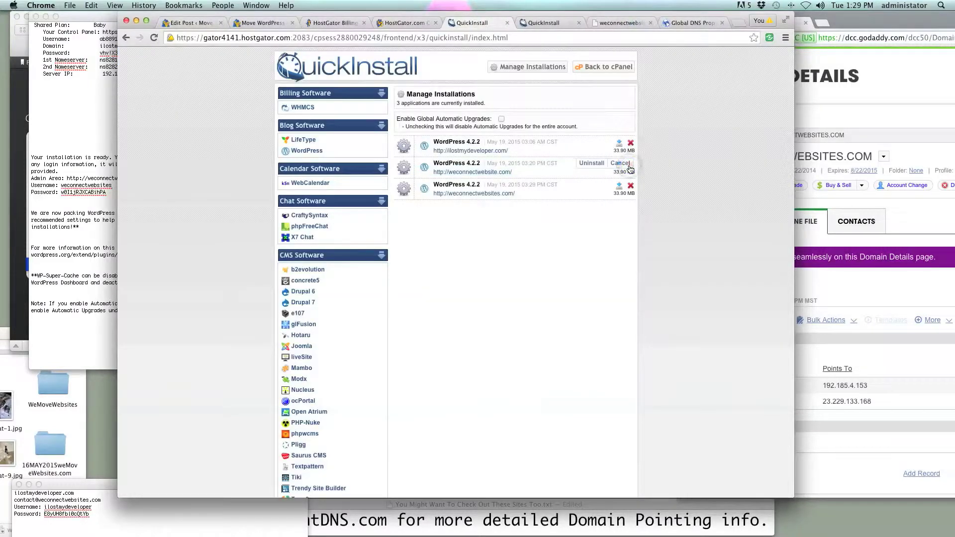
click(586, 165)
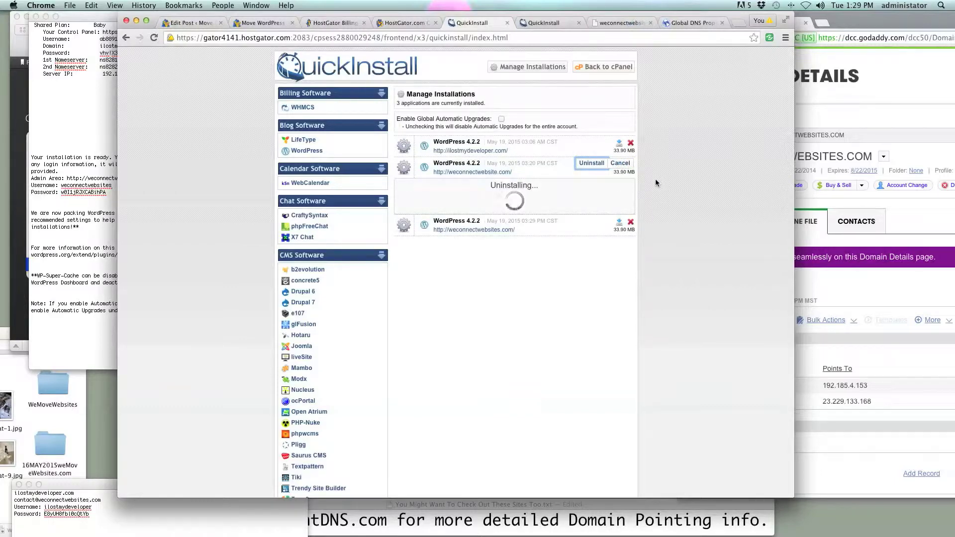
right_click(480, 231)
click(497, 235)
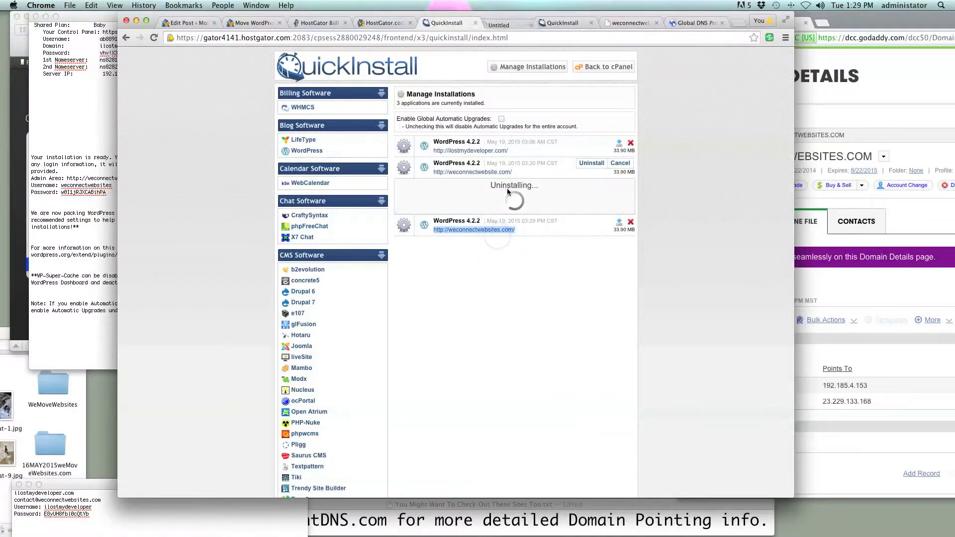
click(501, 23)
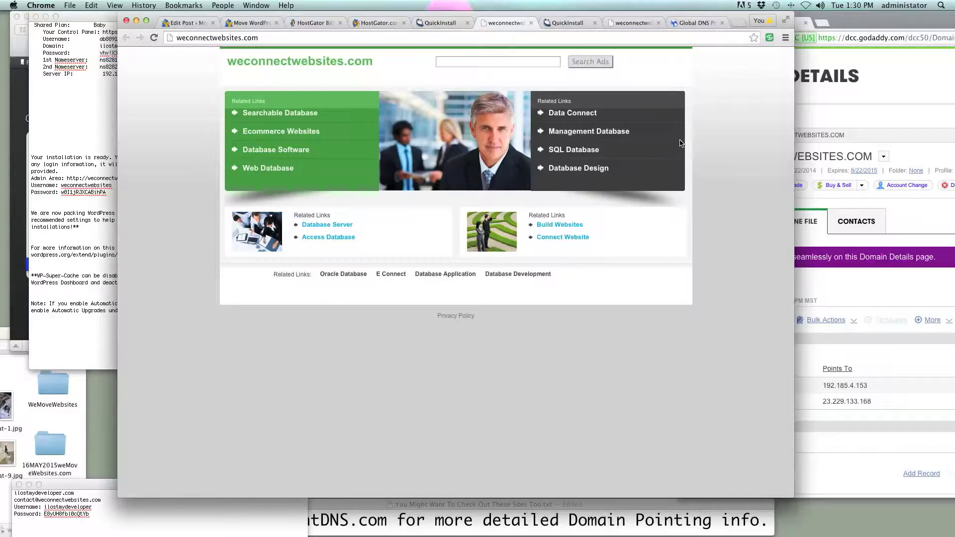
click(445, 24)
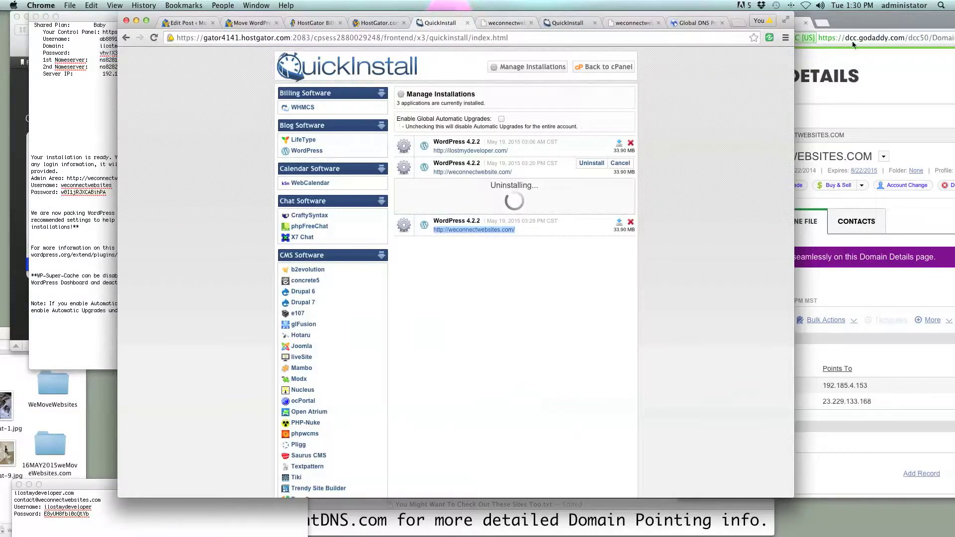
Load weconnectwebsites.com in a private tab, then close that tab.
drag(829, 21, 782, 22)
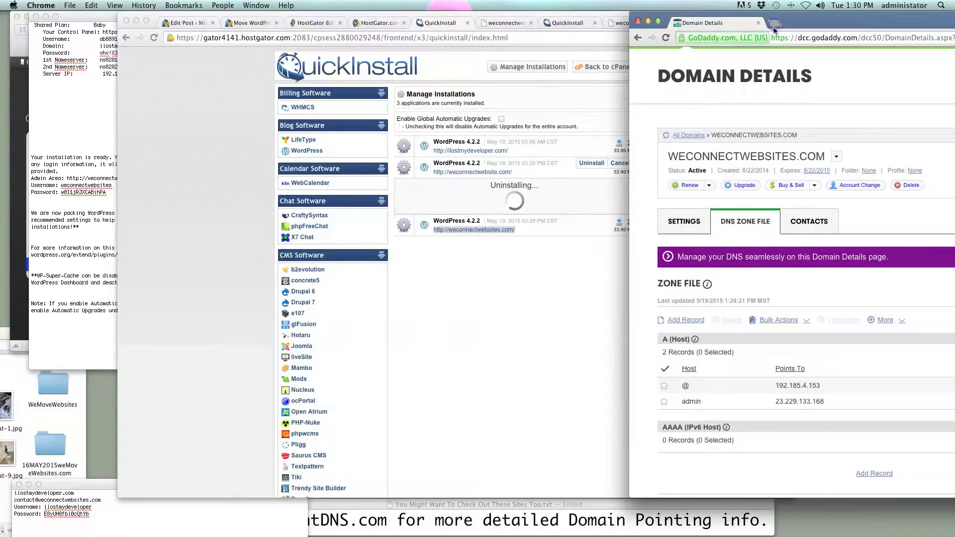
click(776, 23)
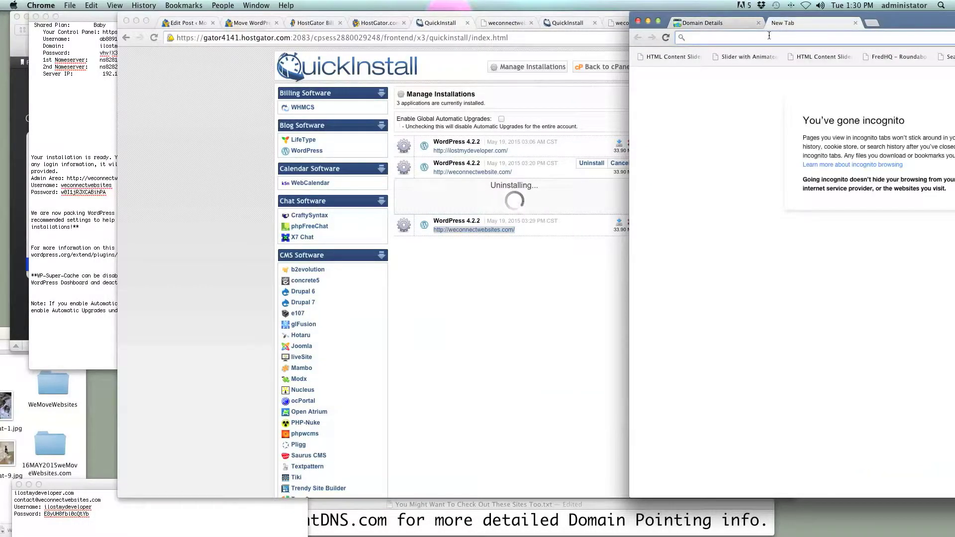
key(super+v)
key(super+a)
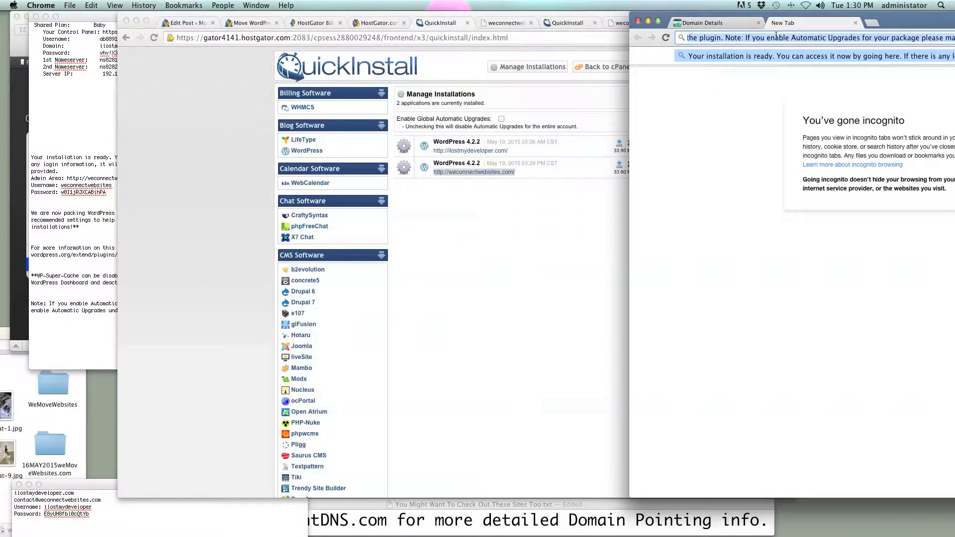
text(we)
key(Return)
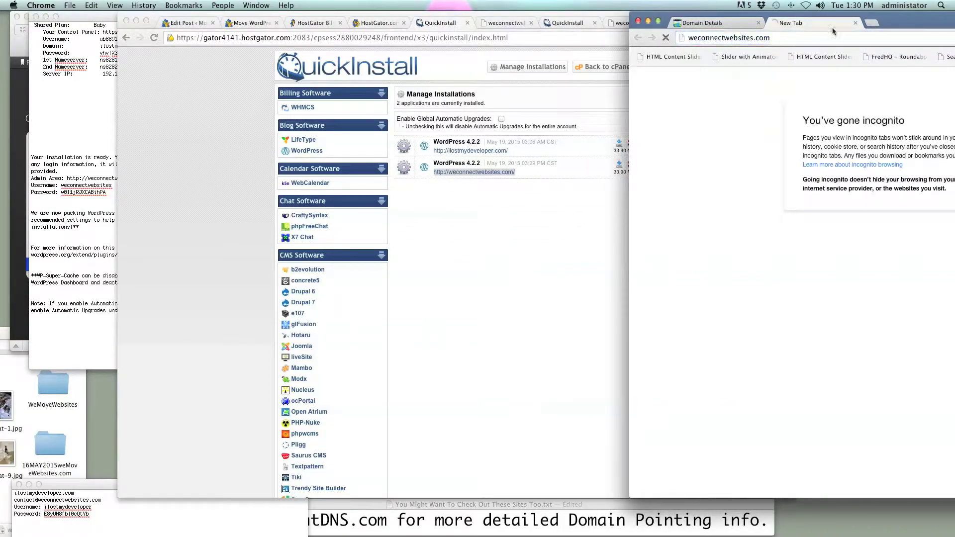
drag(921, 23, 790, 24)
click(724, 24)
drag(686, 19, 876, 18)
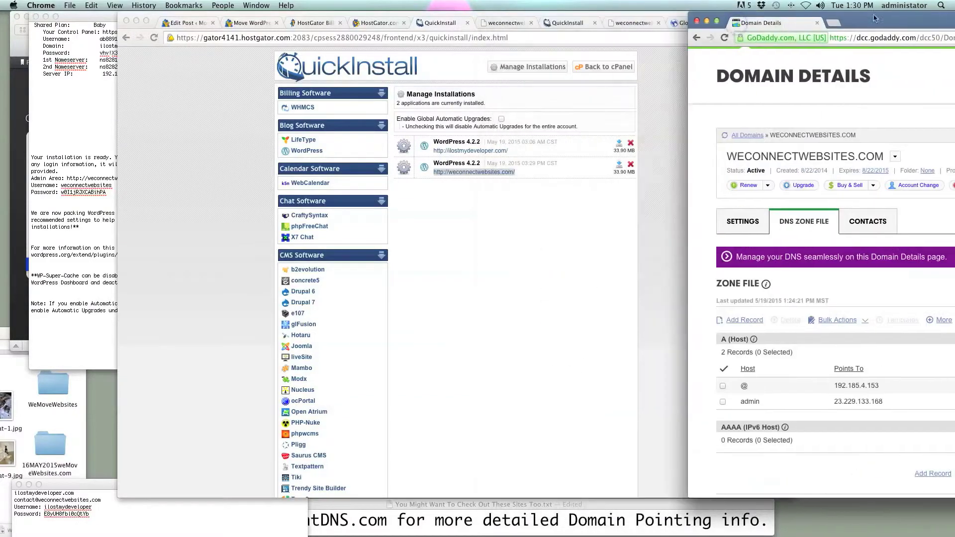
Reload the weconnectwebsites.com tab, close it, and go back to QuickInstall.
click(534, 193)
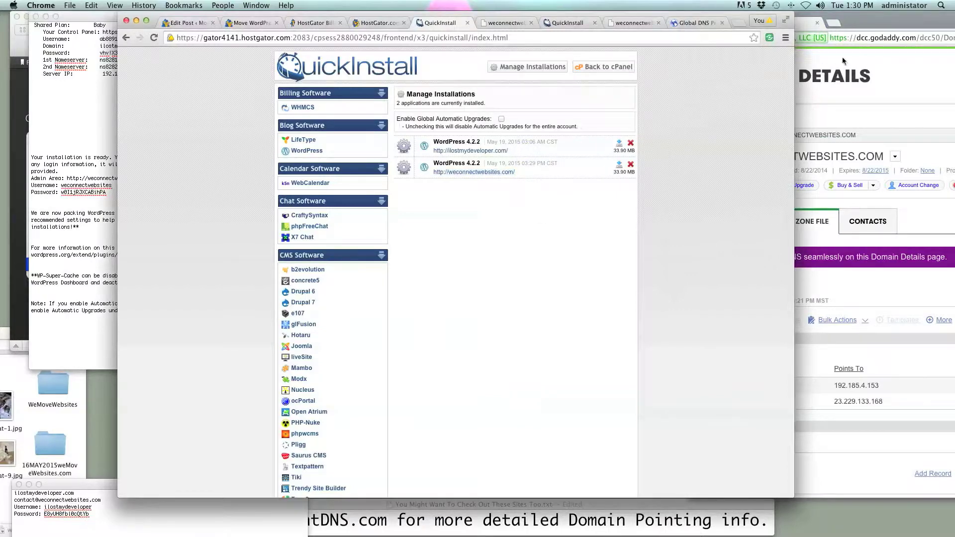
click(625, 23)
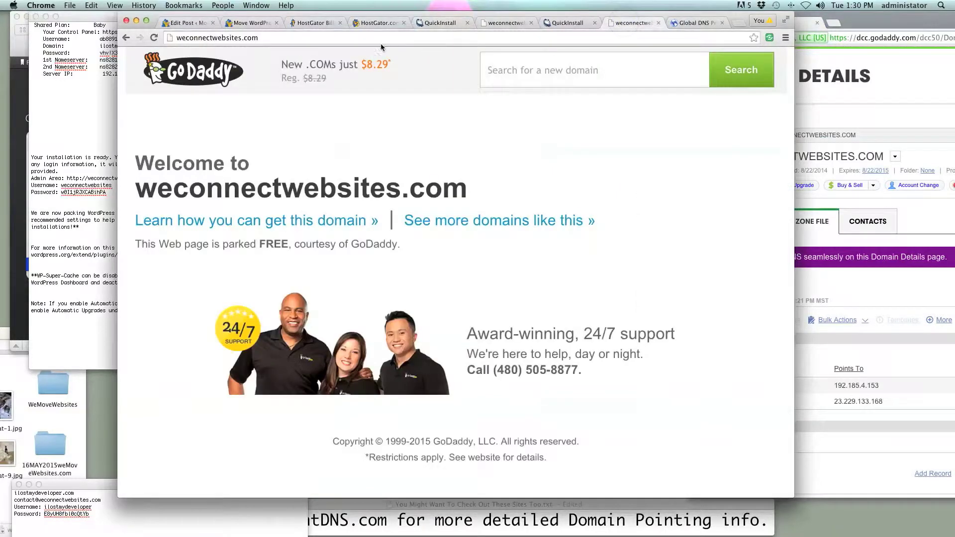
click(154, 37)
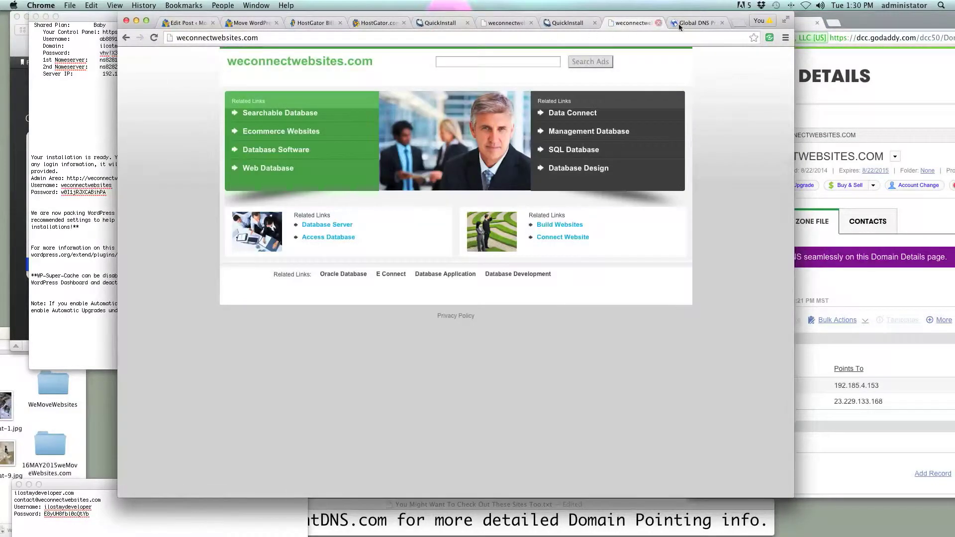
click(658, 23)
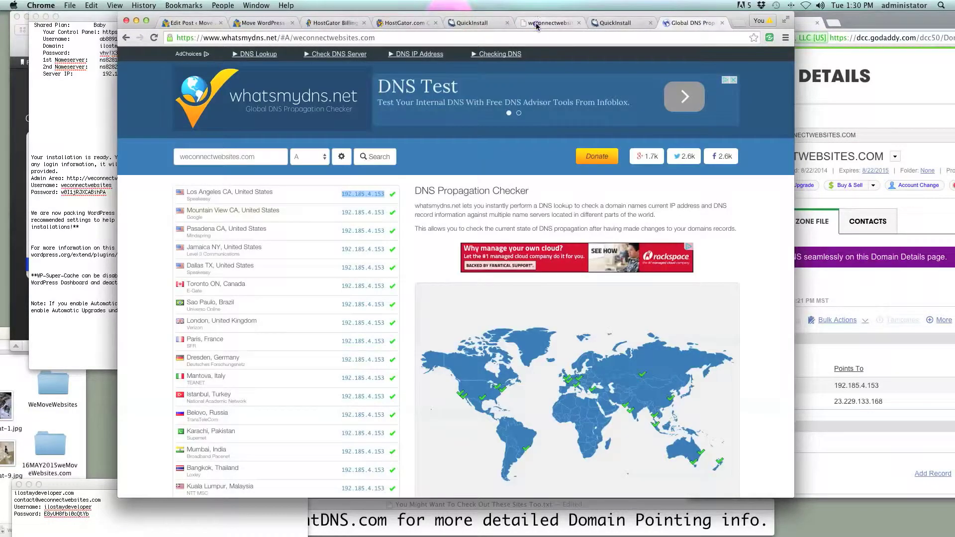
click(468, 25)
Return to the QuickInstall list and rearrange the TextEdit, Transmit and browser windows.
click(401, 23)
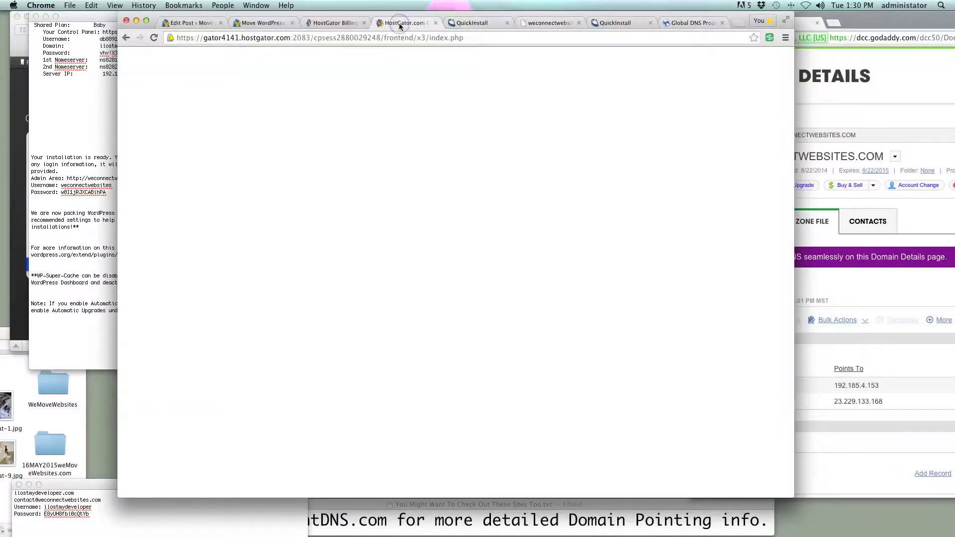
click(452, 27)
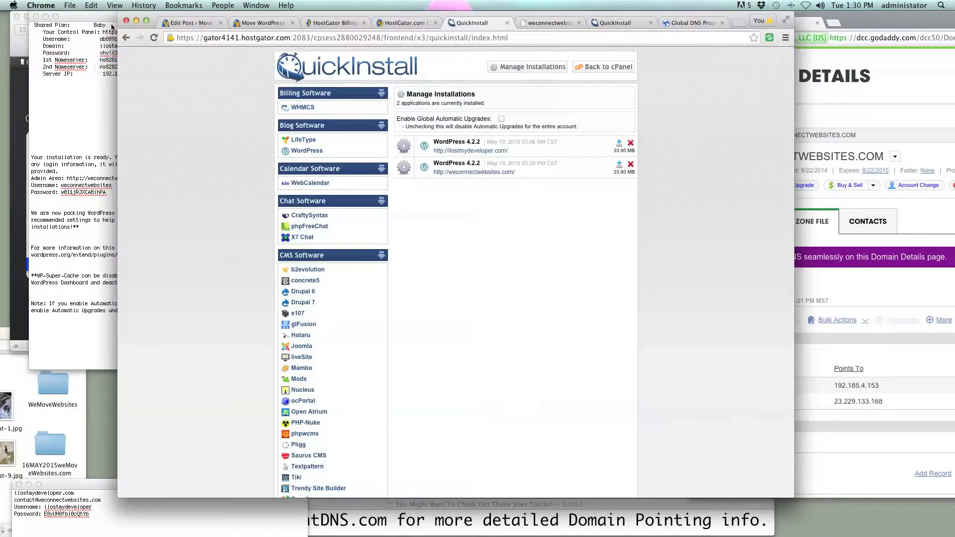
drag(111, 20, 44, 9)
drag(139, 21, 63, 13)
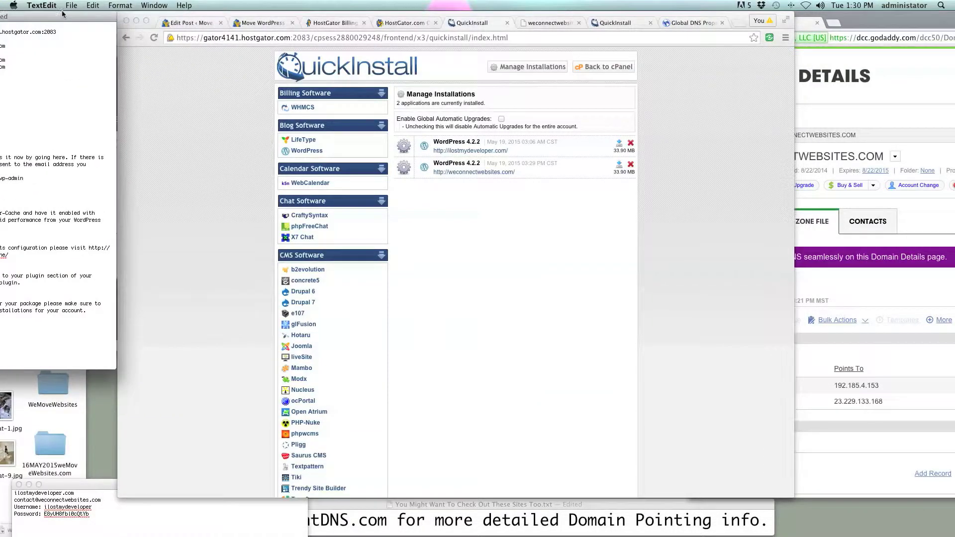
drag(153, 16, 291, 16)
drag(197, 21, 230, 22)
drag(414, 18, 375, 16)
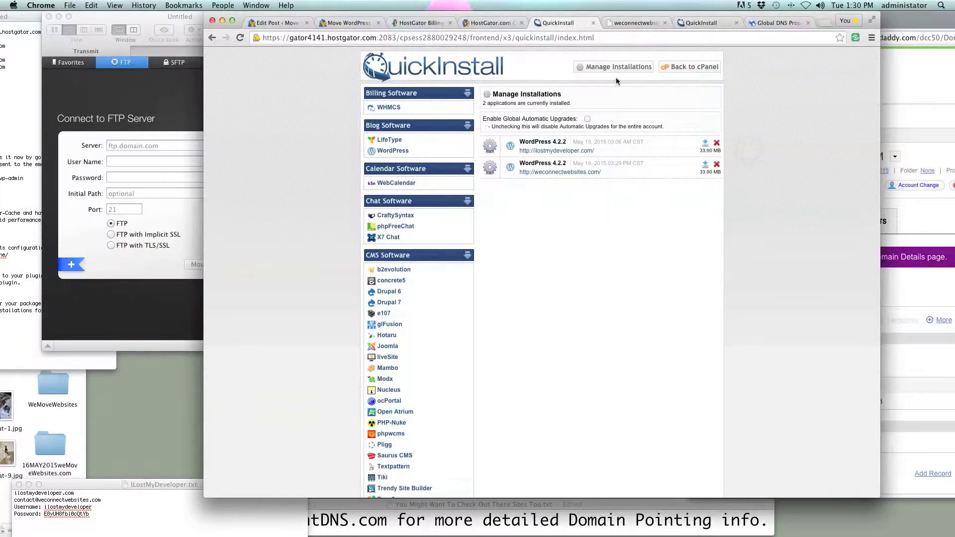
Scroll through the cPanel home page, then switch over to the weconnectwebsites.com tab.
click(490, 22)
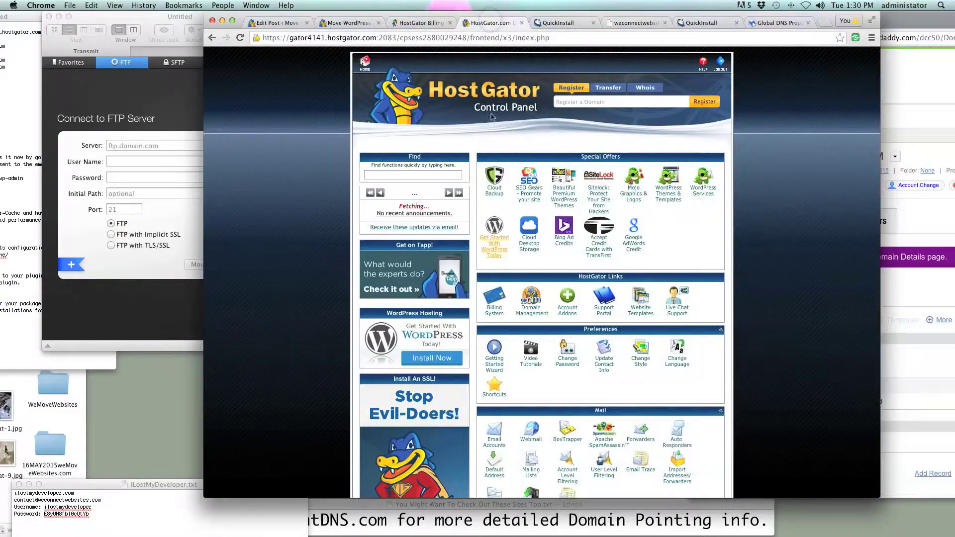
scroll(544, 297, down, 5)
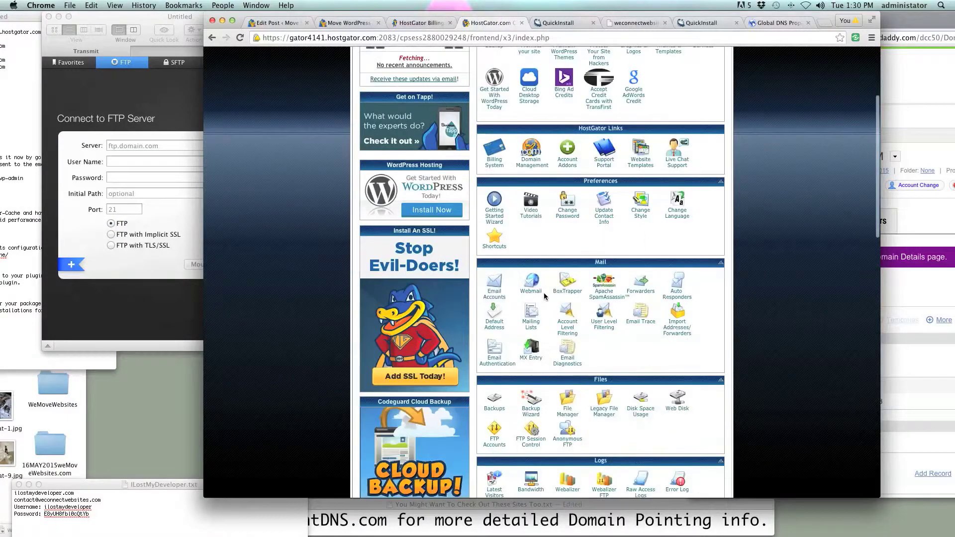
scroll(544, 297, down, 6)
scroll(544, 297, down, 5)
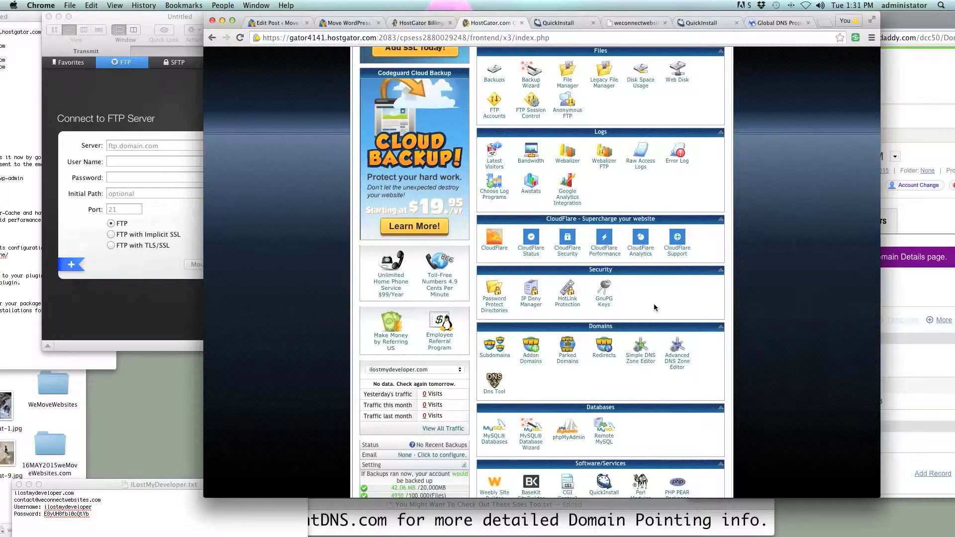
scroll(655, 306, up, 10)
scroll(654, 308, up, 2)
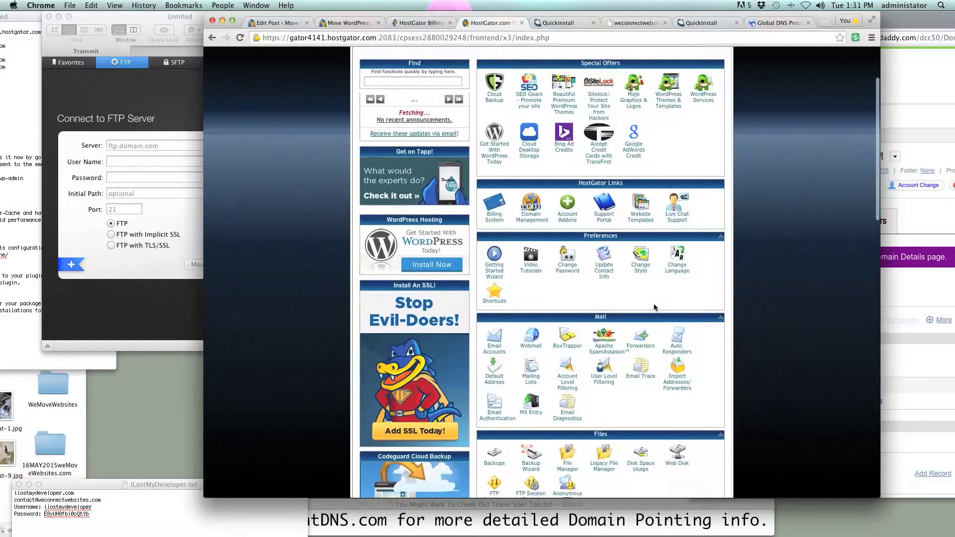
click(348, 23)
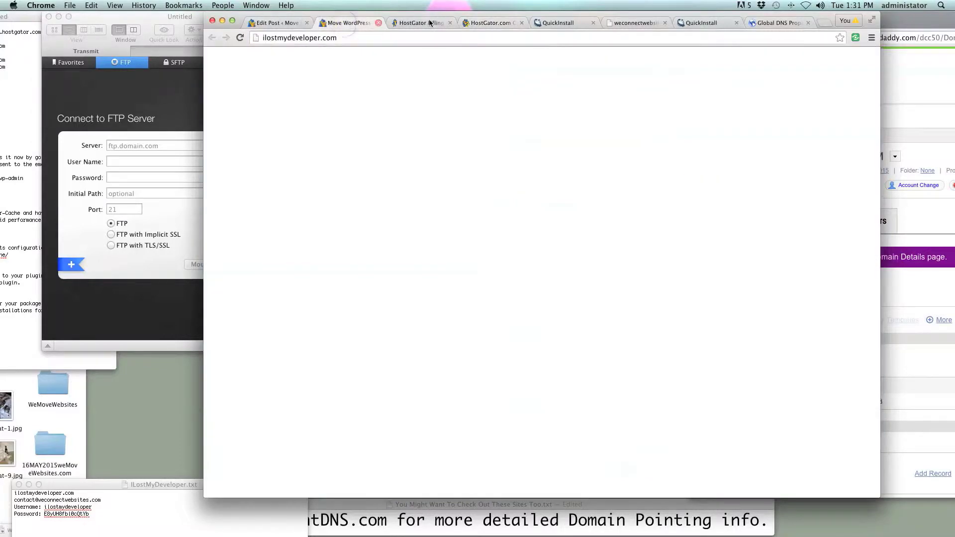
click(480, 23)
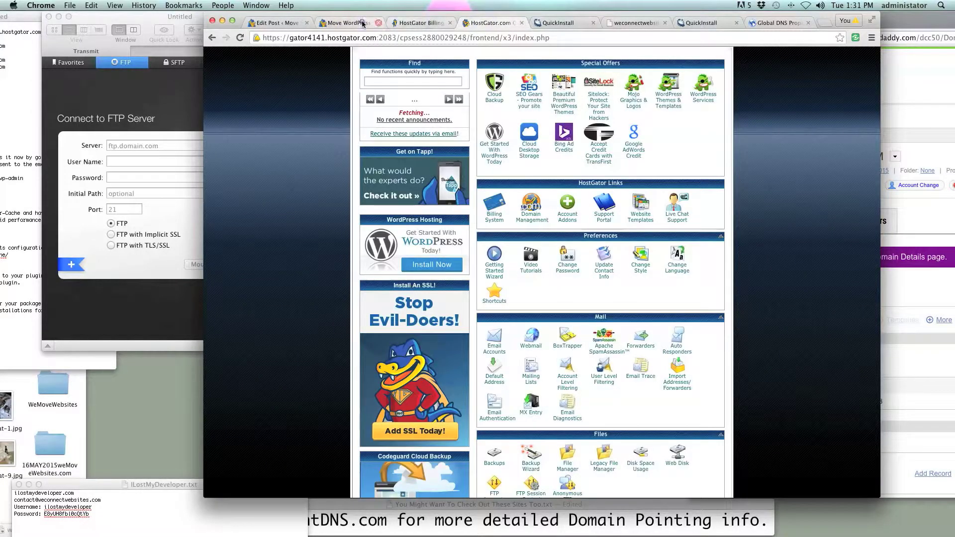
click(352, 23)
click(637, 23)
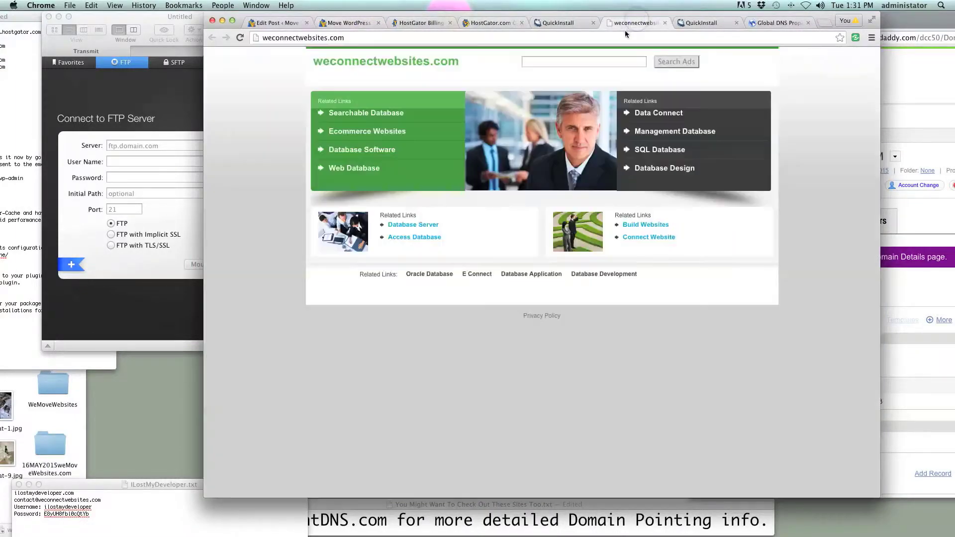
Reload weconnectwebsites.com and copy its address.
click(276, 38)
click(241, 37)
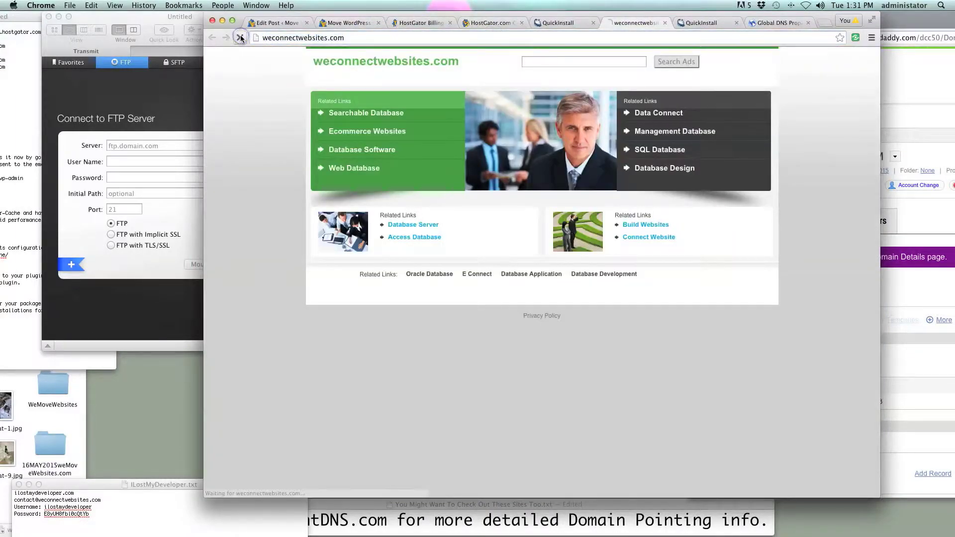
click(353, 37)
key(super+c)
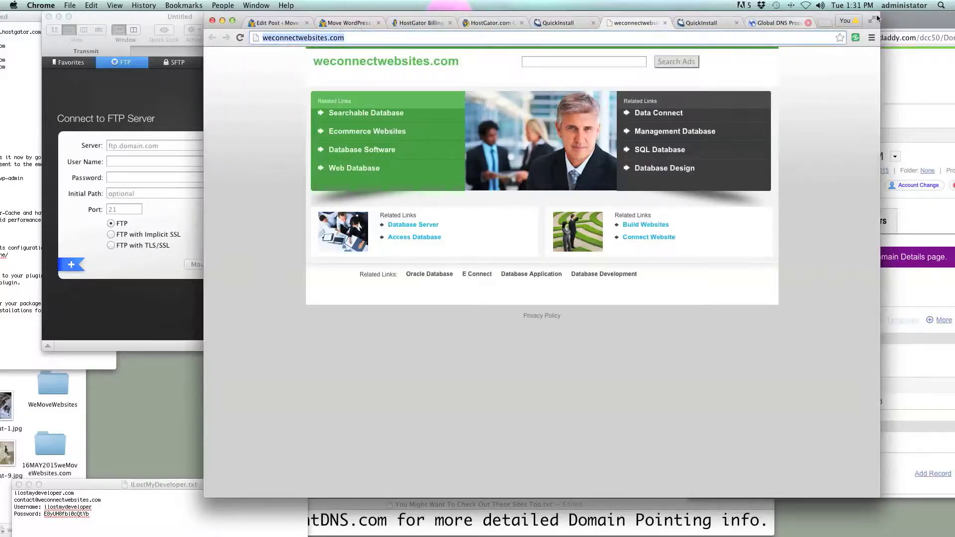
Test-load weconnectwebsites.com in a new tab of the GoDaddy window, then close it.
click(903, 22)
click(831, 26)
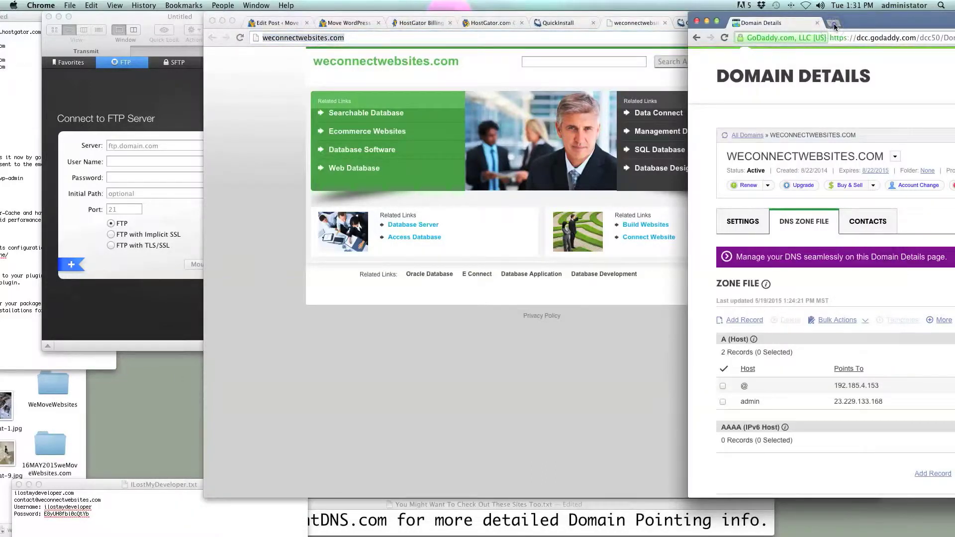
key(super+v)
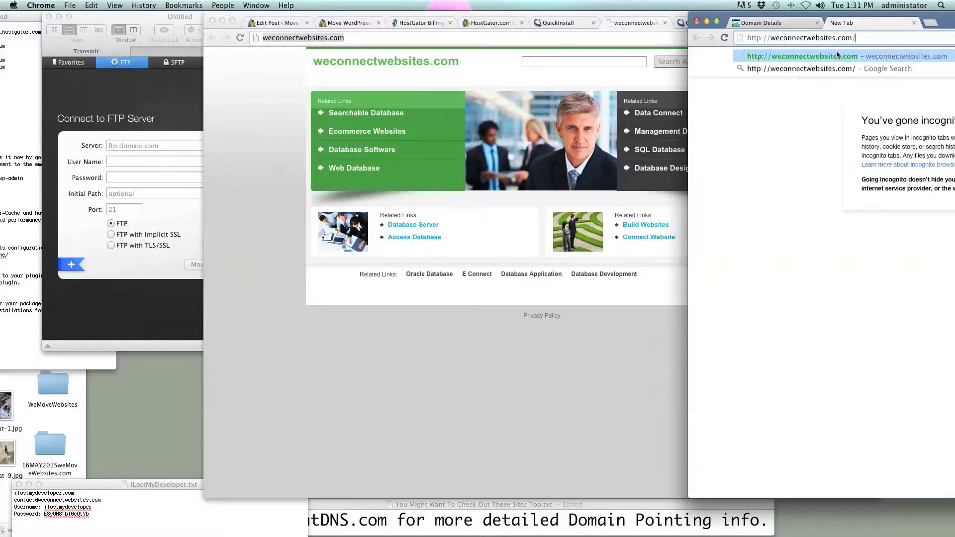
click(837, 51)
drag(945, 19, 508, 23)
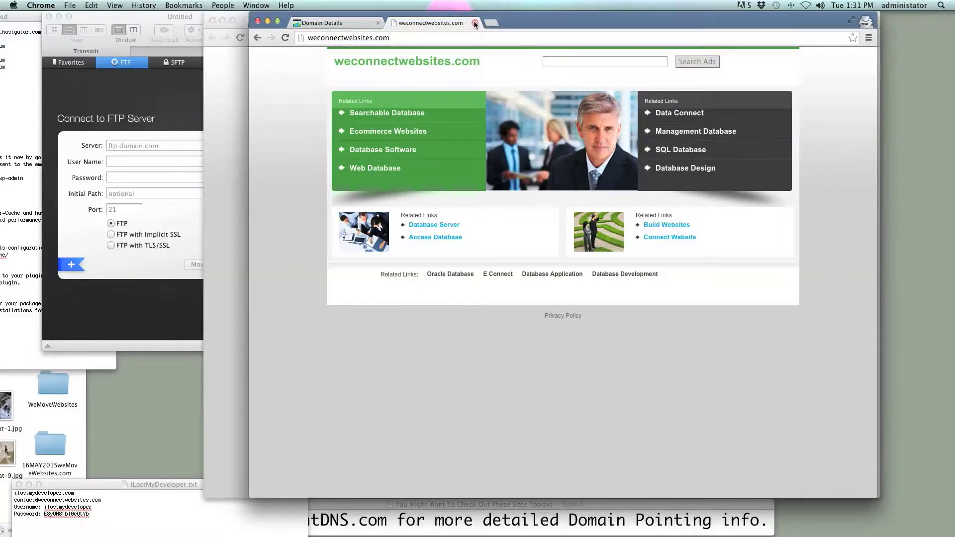
click(475, 23)
drag(426, 22, 914, 22)
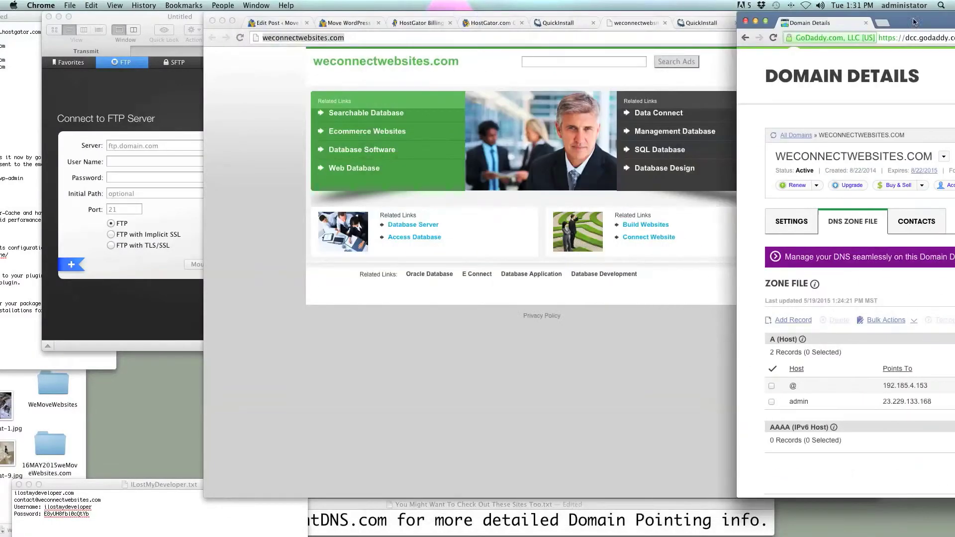
Reload weconnectwebsites.com again and open a new incognito tab from the Domain Details window.
click(735, 57)
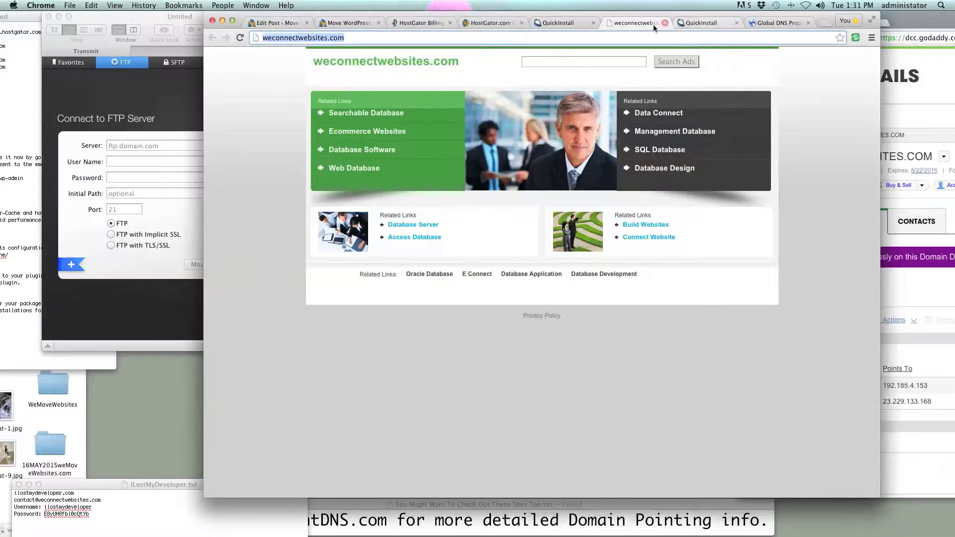
click(241, 37)
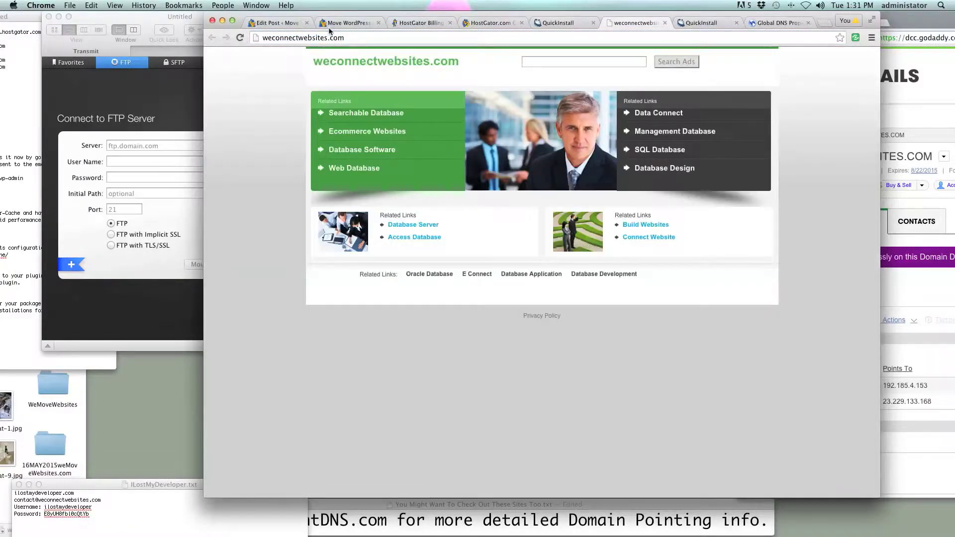
click(350, 37)
key(super+c)
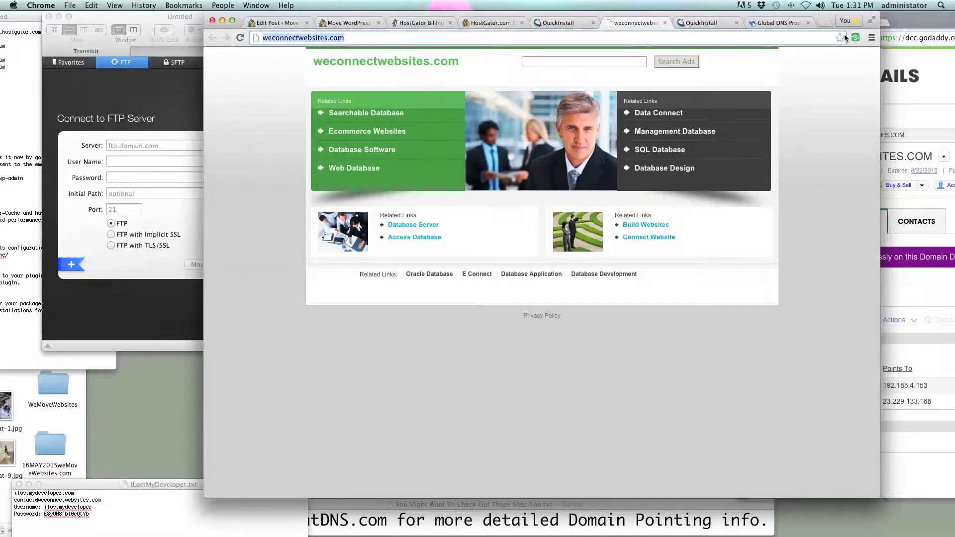
click(929, 29)
key(super+t)
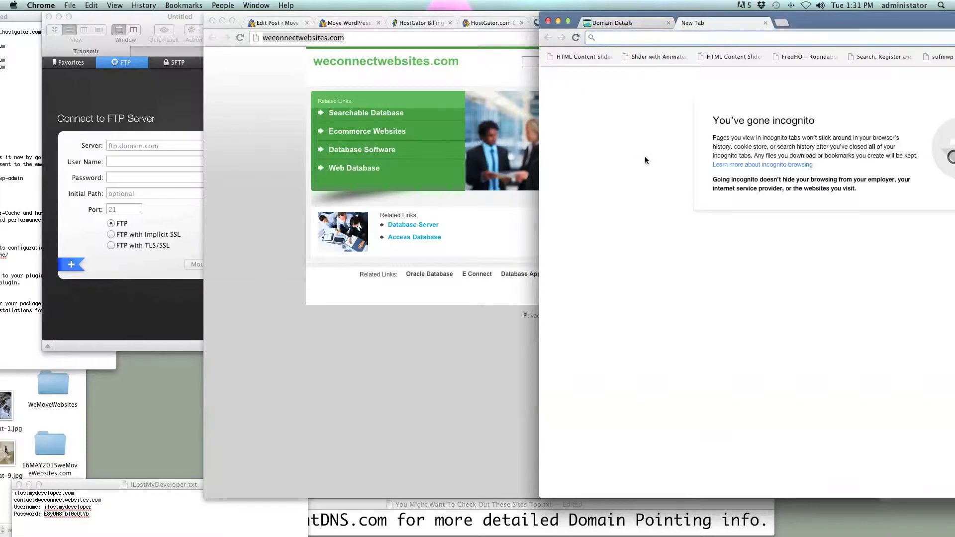
Load weconnectwebsites.com in the incognito tab, reload it three times, then close it.
key(super+v)
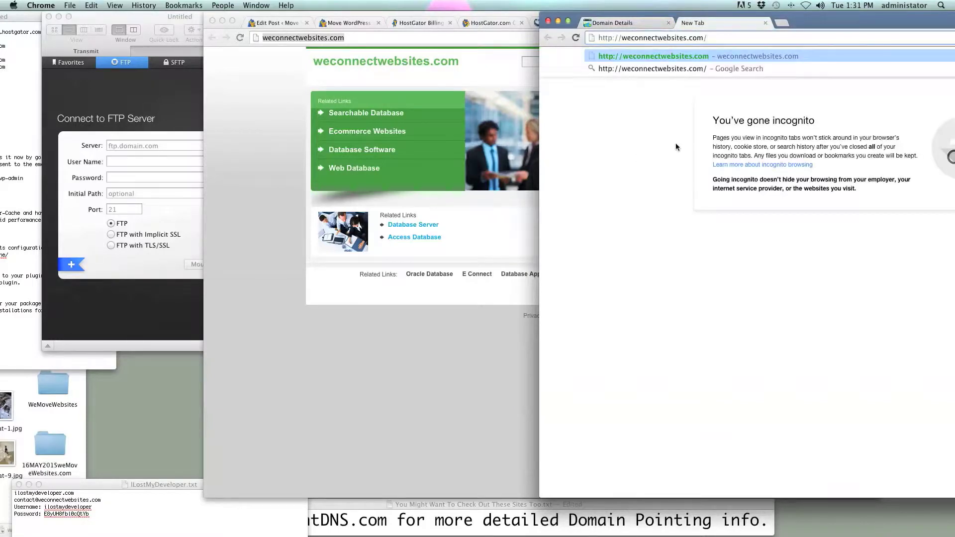
key(Return)
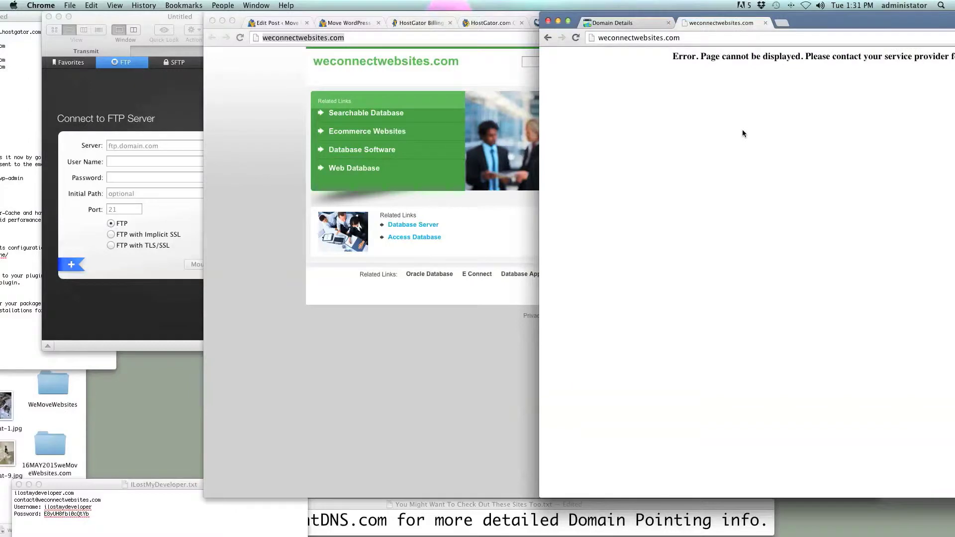
drag(853, 23, 587, 24)
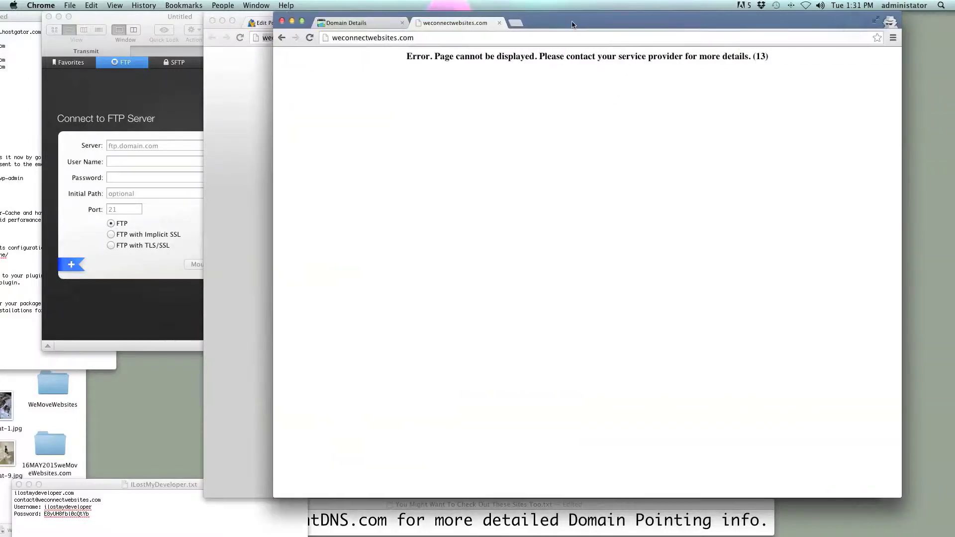
click(309, 36)
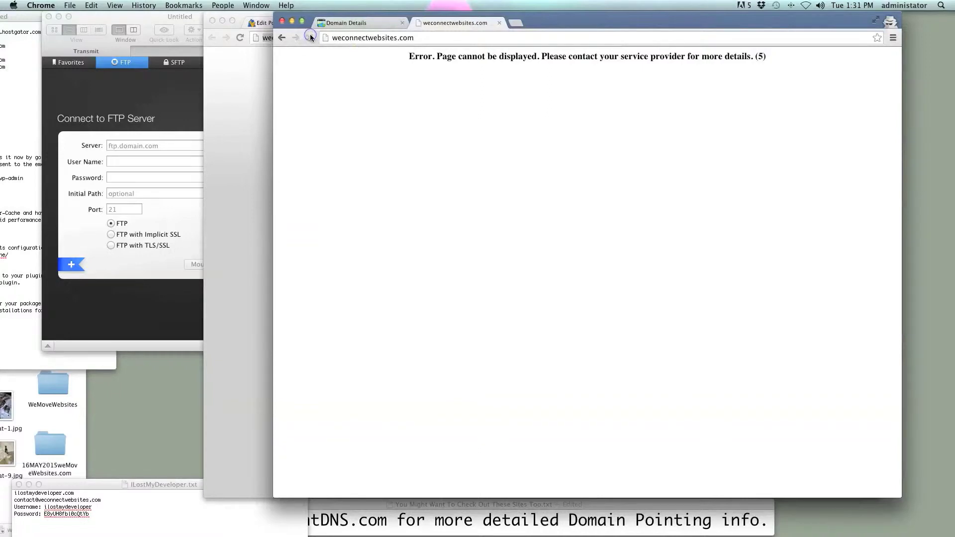
click(309, 37)
click(310, 38)
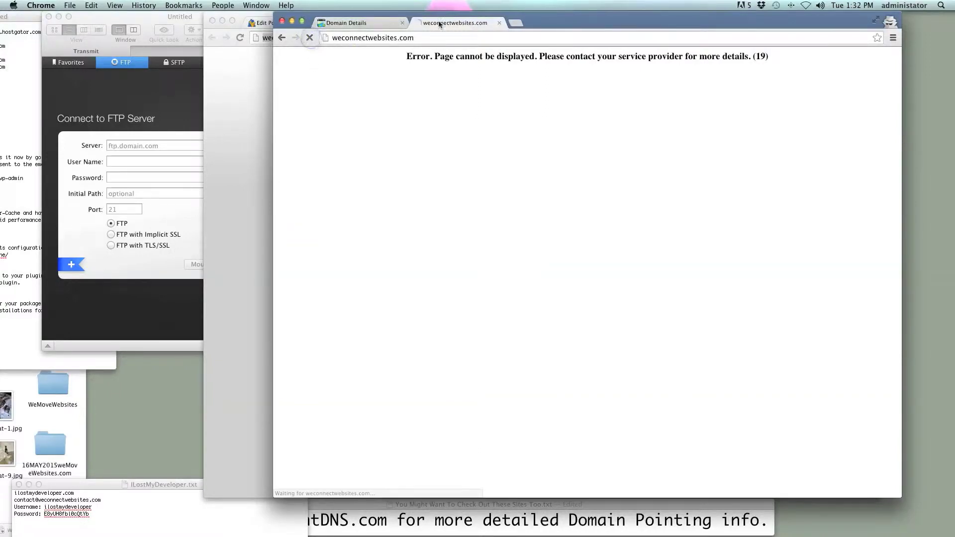
click(500, 21)
Retest weconnectwebsites.com in another incognito tab, select the 'Page cannot be displayed' error, and close it.
drag(503, 21, 707, 10)
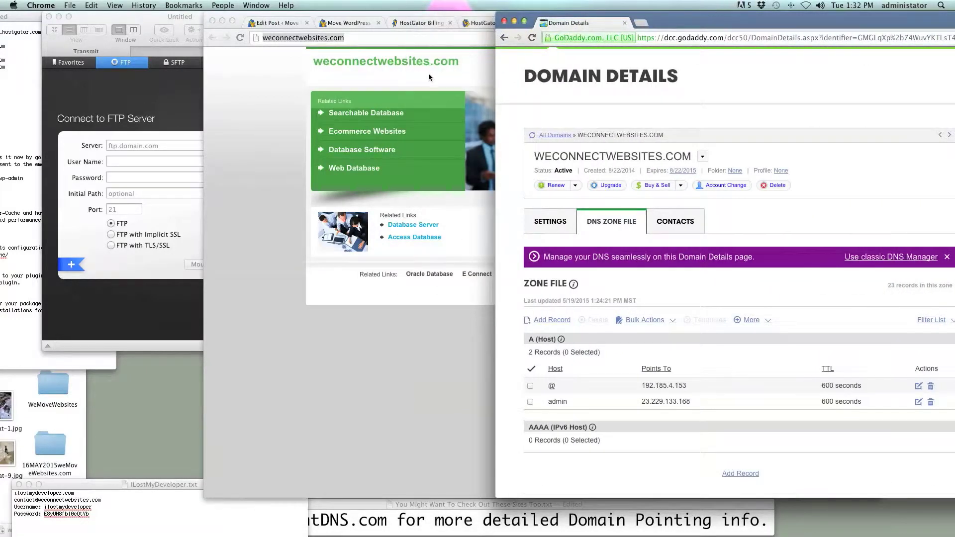
click(278, 76)
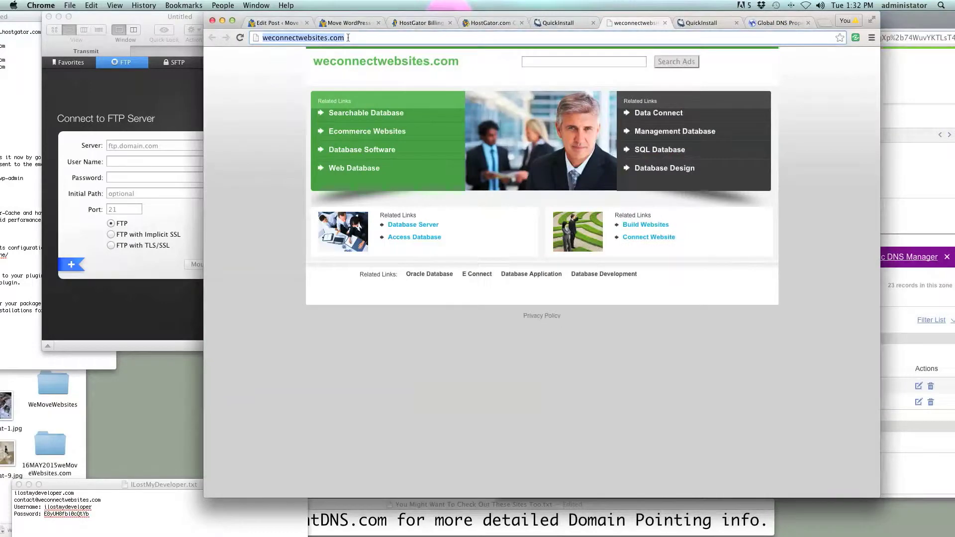
click(908, 23)
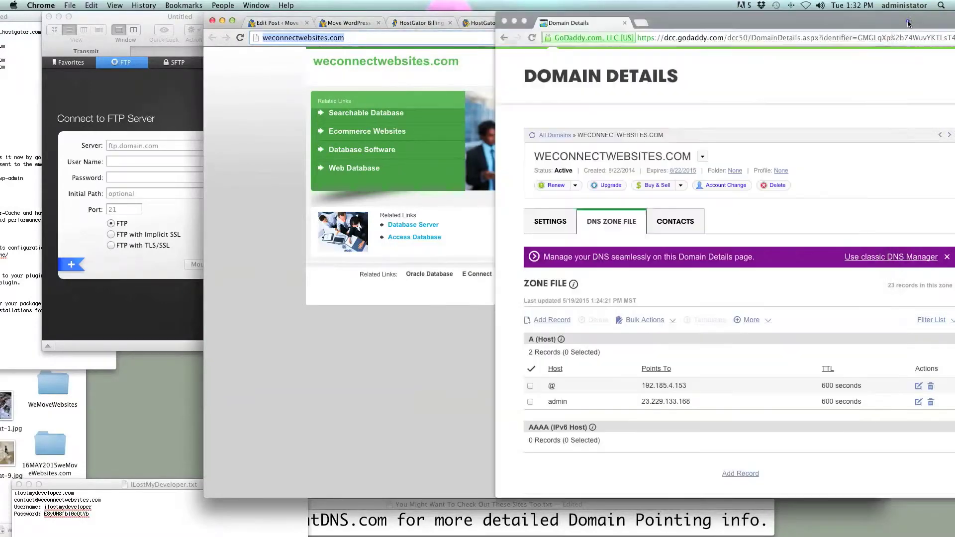
drag(909, 24, 786, 23)
click(518, 23)
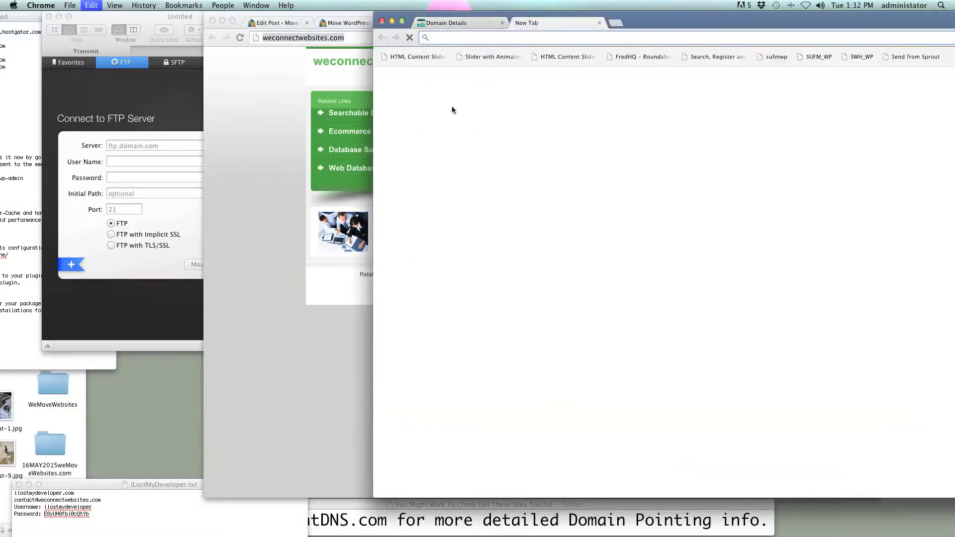
key(super+v)
key(Return)
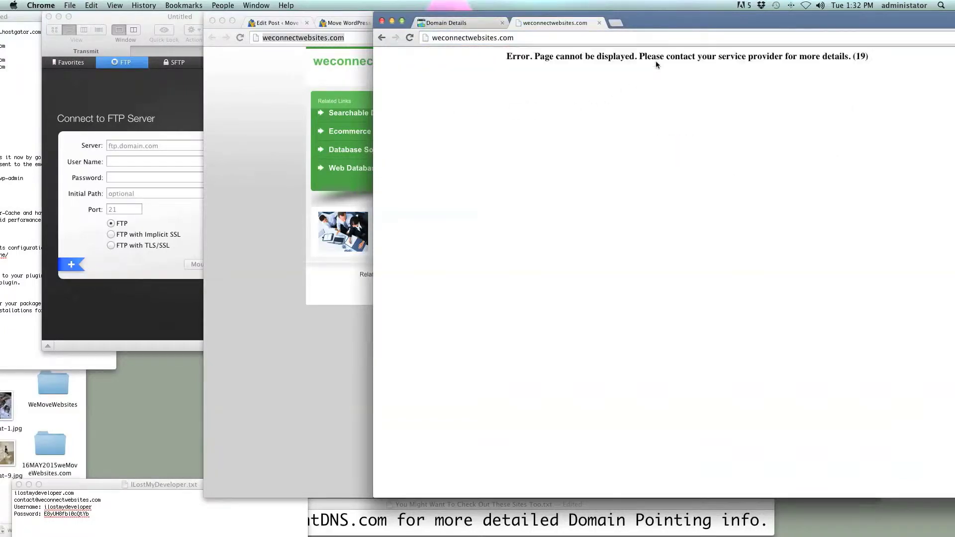
drag(696, 23, 632, 24)
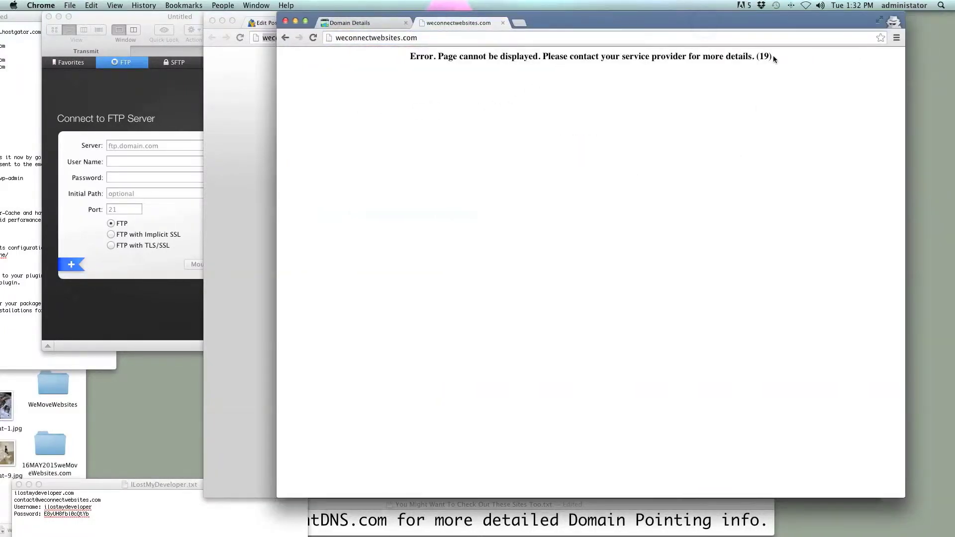
drag(773, 58, 402, 57)
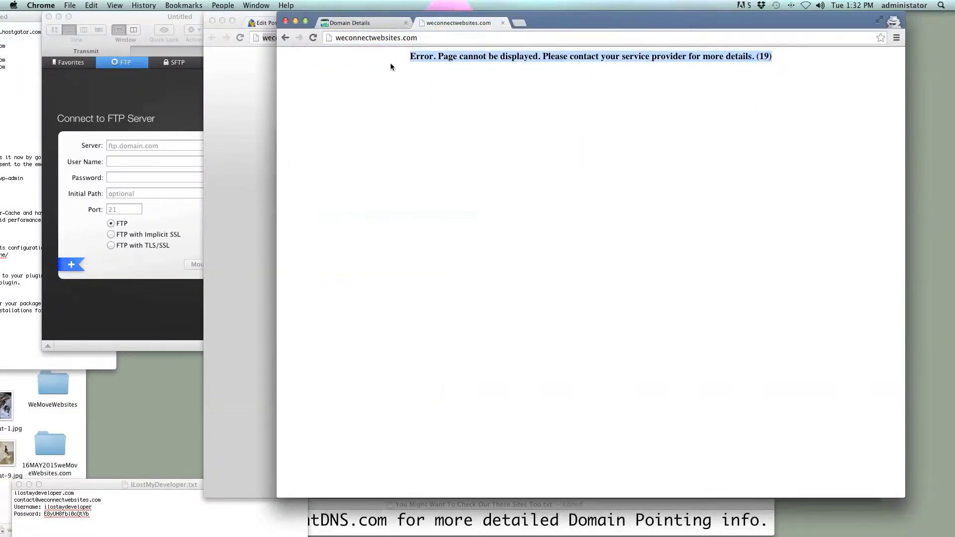
click(503, 24)
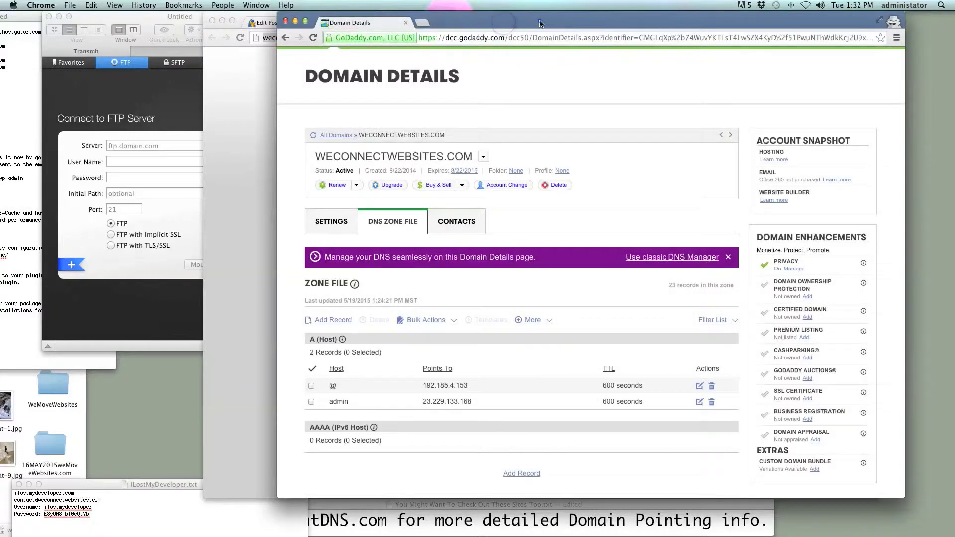
Close the leftover weconnectwebsites.com tab and both QuickInstall tabs in the main browser window.
click(244, 79)
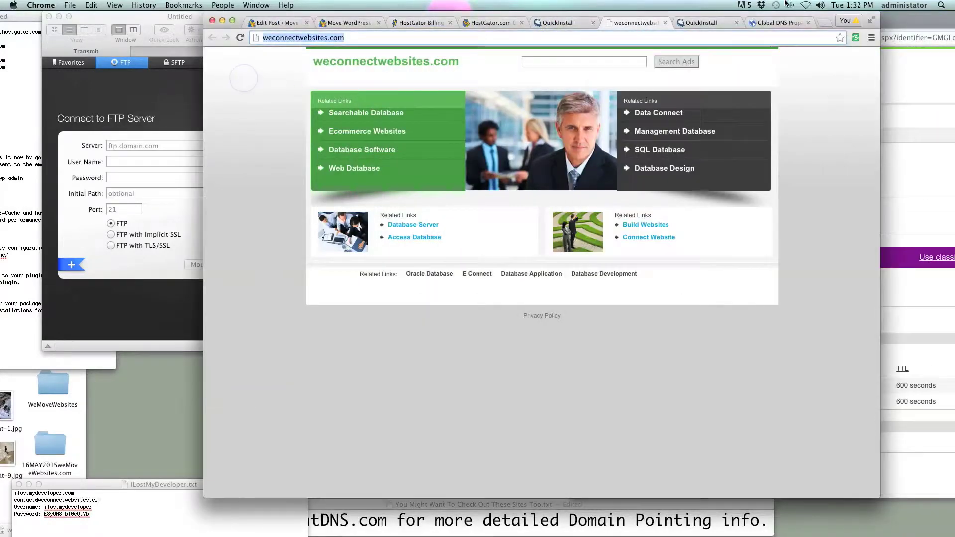
click(665, 23)
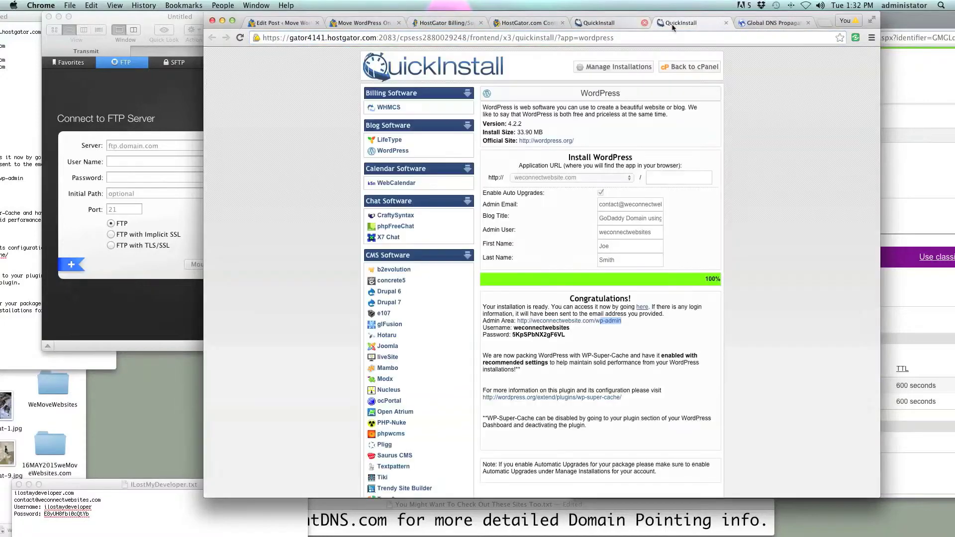
click(617, 21)
click(644, 23)
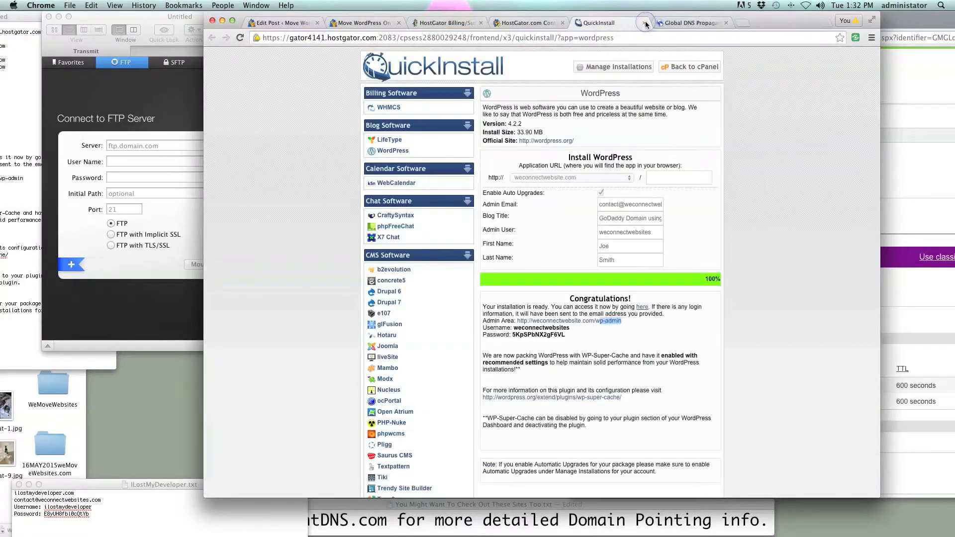
click(643, 23)
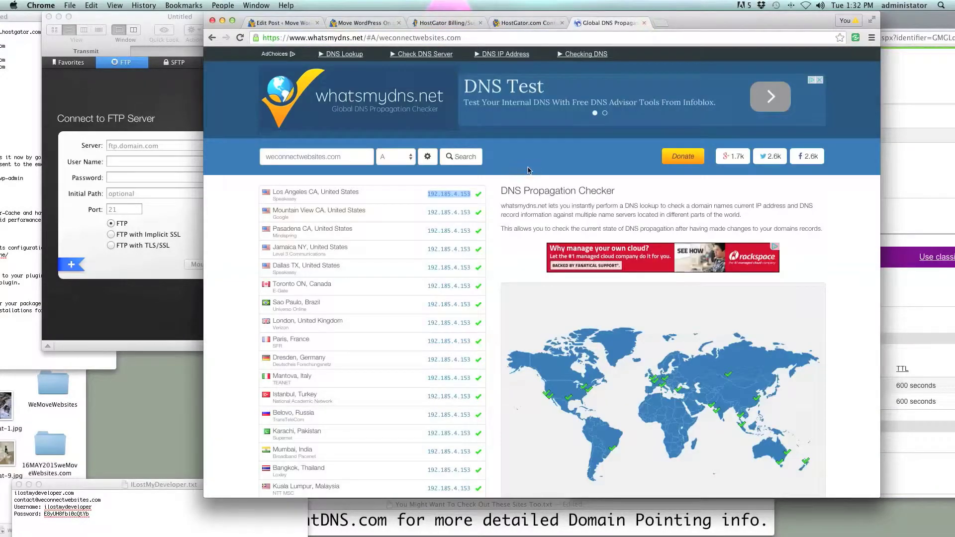
click(575, 23)
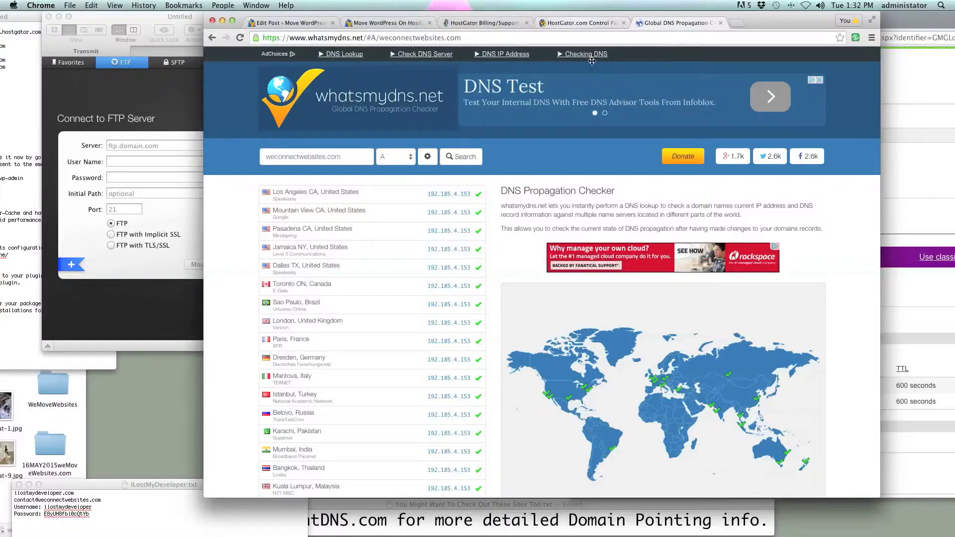
Look over the HostGator Customer Portal's Domains page.
scroll(739, 139, up, 4)
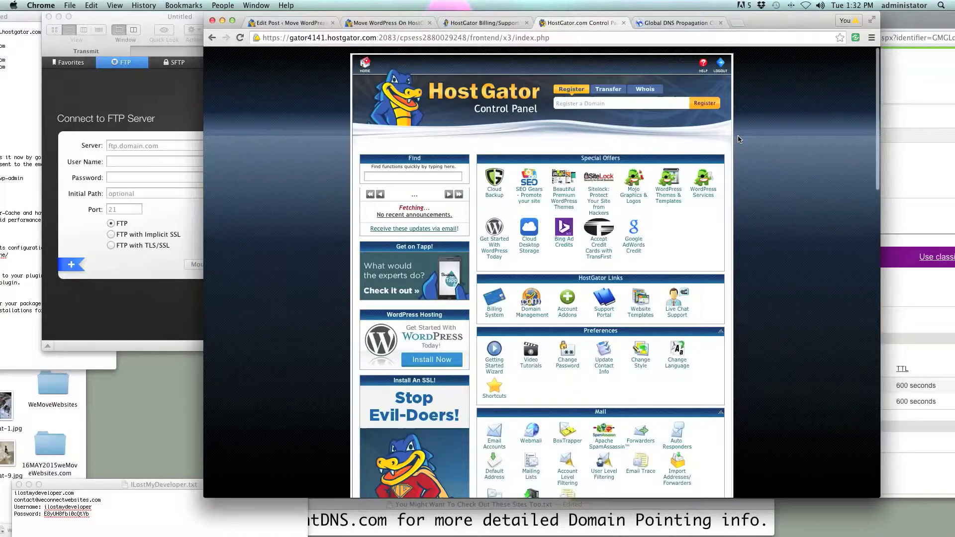
scroll(696, 143, down, 2)
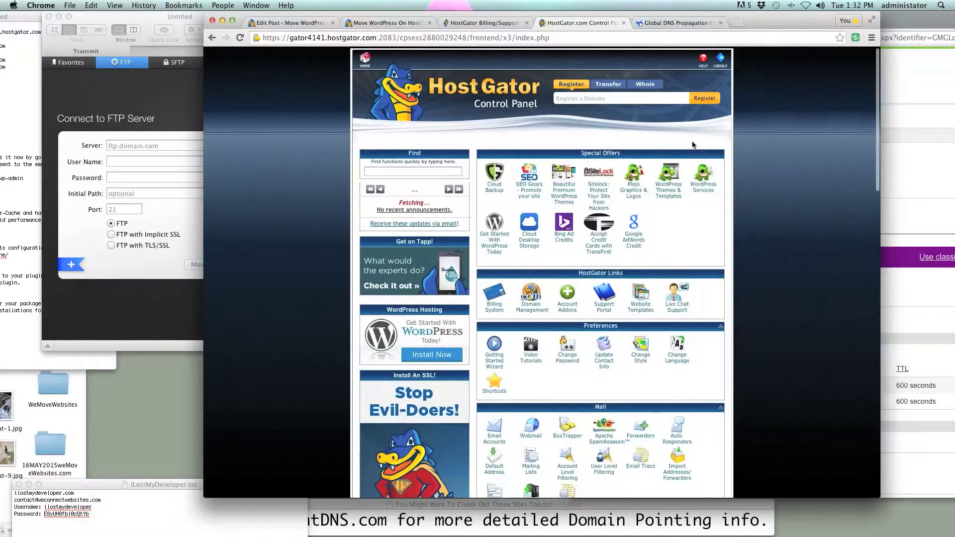
scroll(693, 144, down, 5)
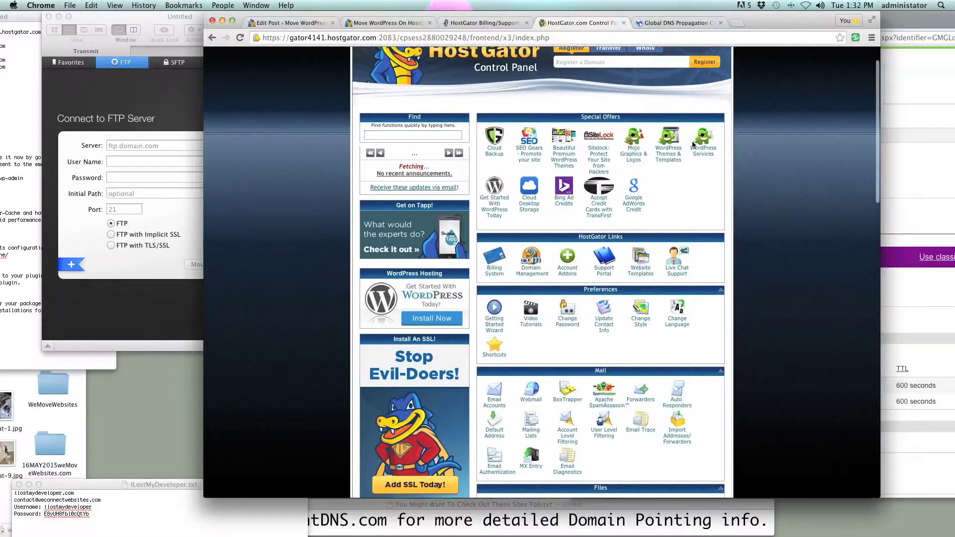
scroll(744, 143, down, 2)
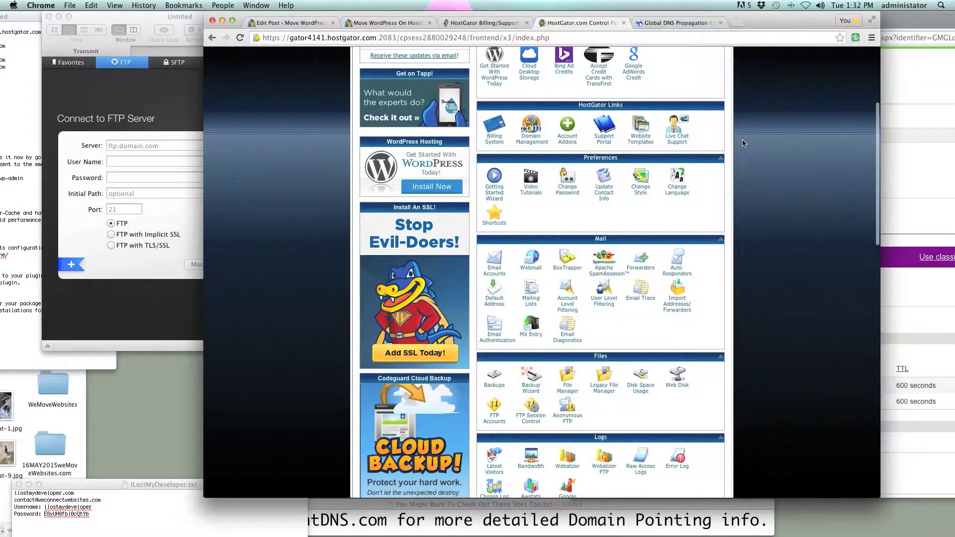
click(478, 23)
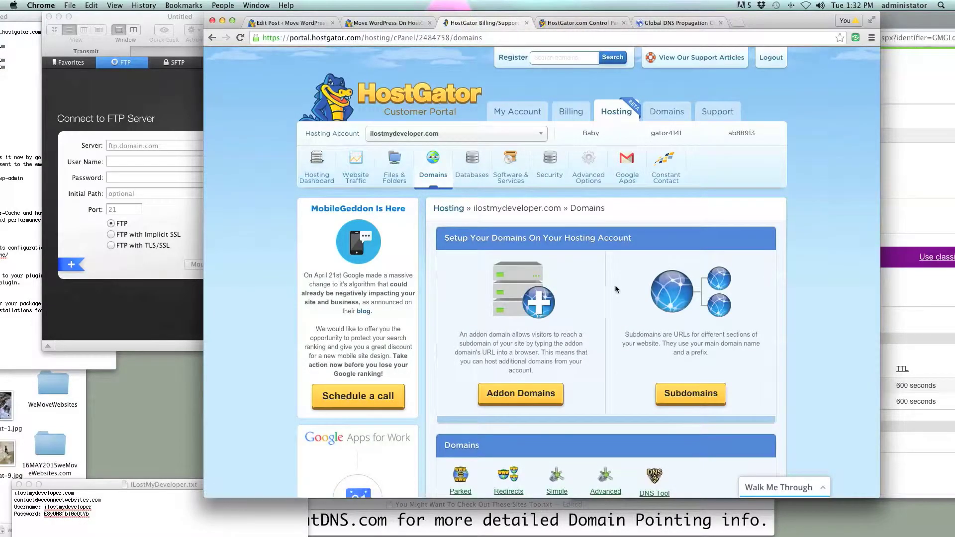
scroll(616, 293, down, 5)
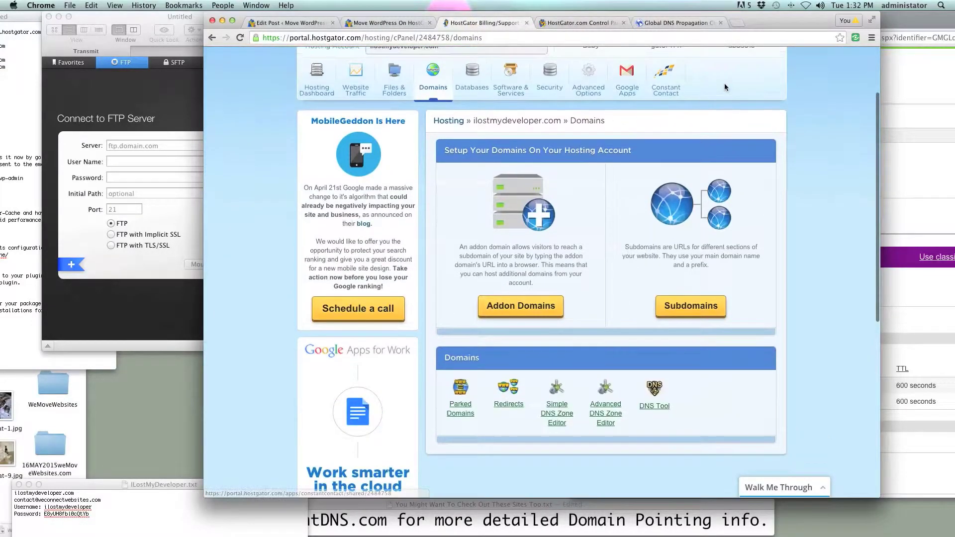
scroll(547, 90, up, 2)
Return to the HostGator cPanel home page and scroll down to the Domains section.
click(586, 25)
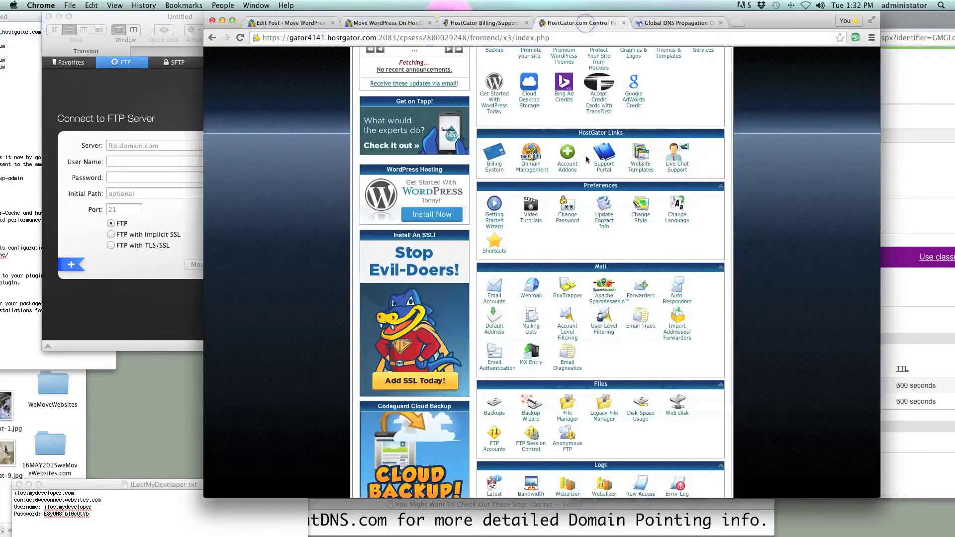
scroll(695, 168, down, 5)
scroll(694, 167, down, 5)
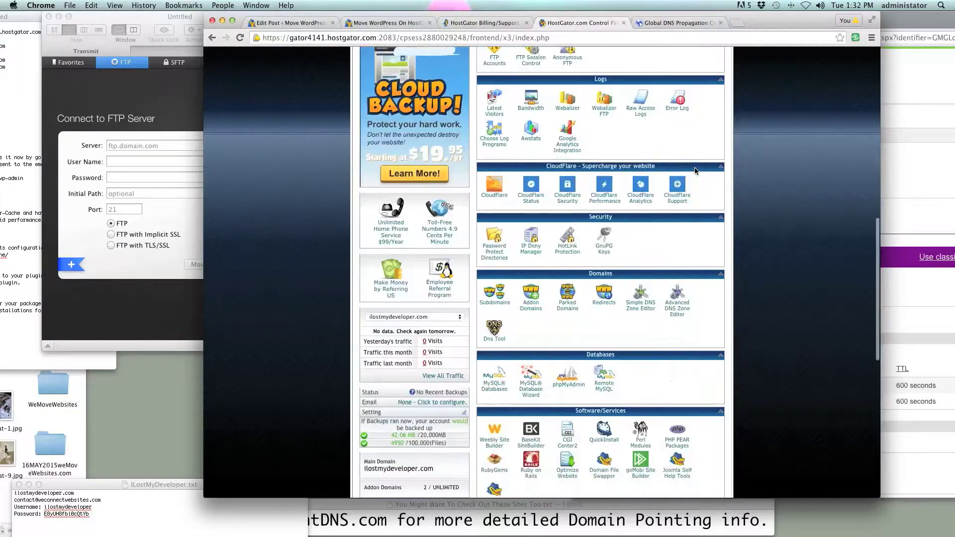
scroll(695, 168, down, 2)
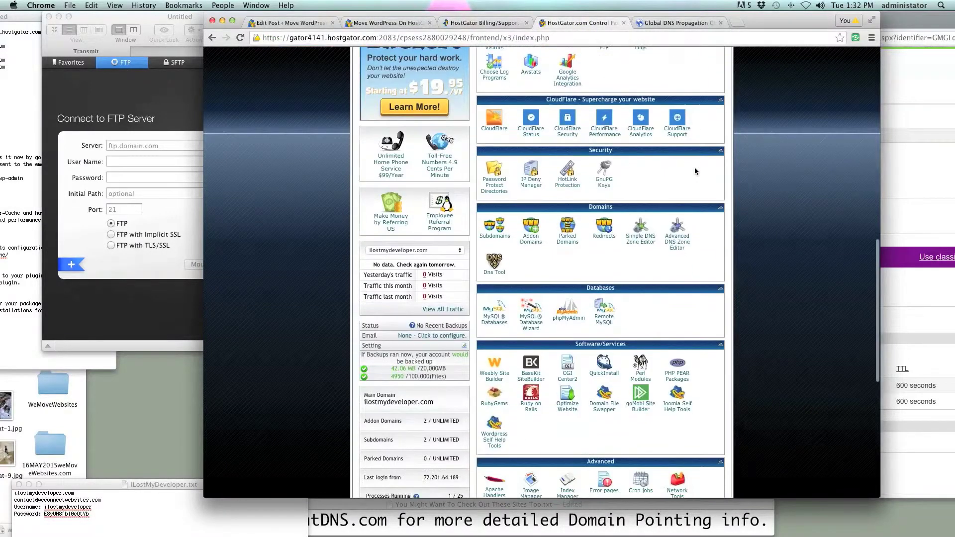
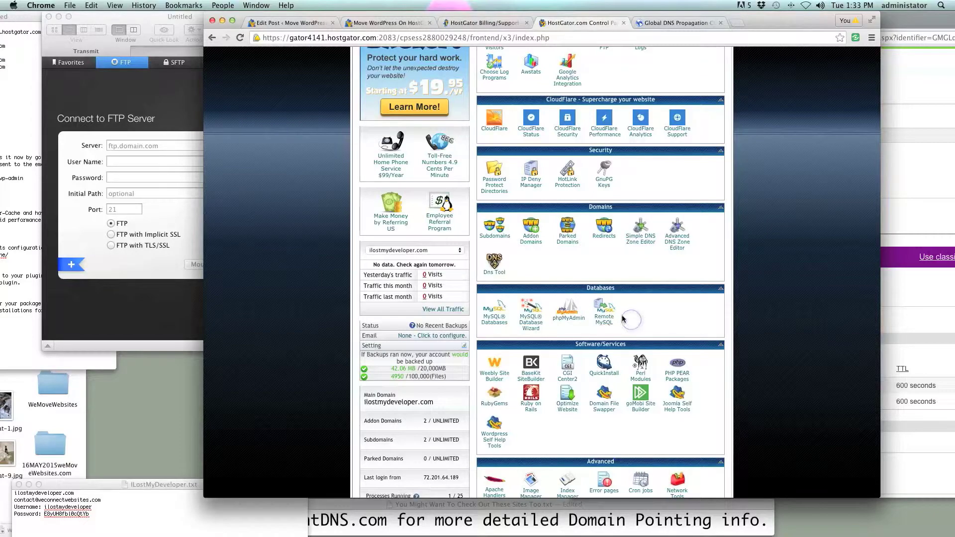
Open phpMyAdmin from cPanel's Databases section and copy its web address.
click(570, 313)
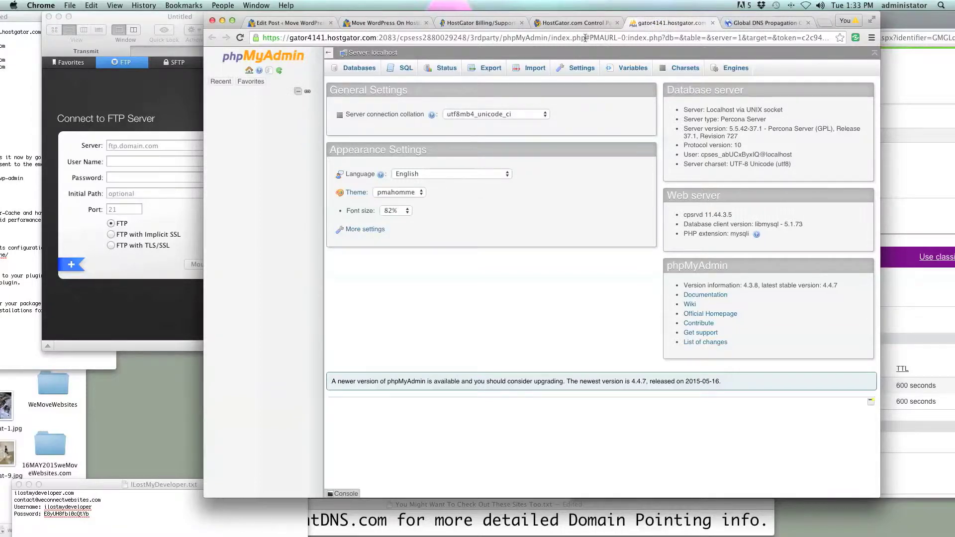
drag(585, 38, 261, 42)
key(super+c)
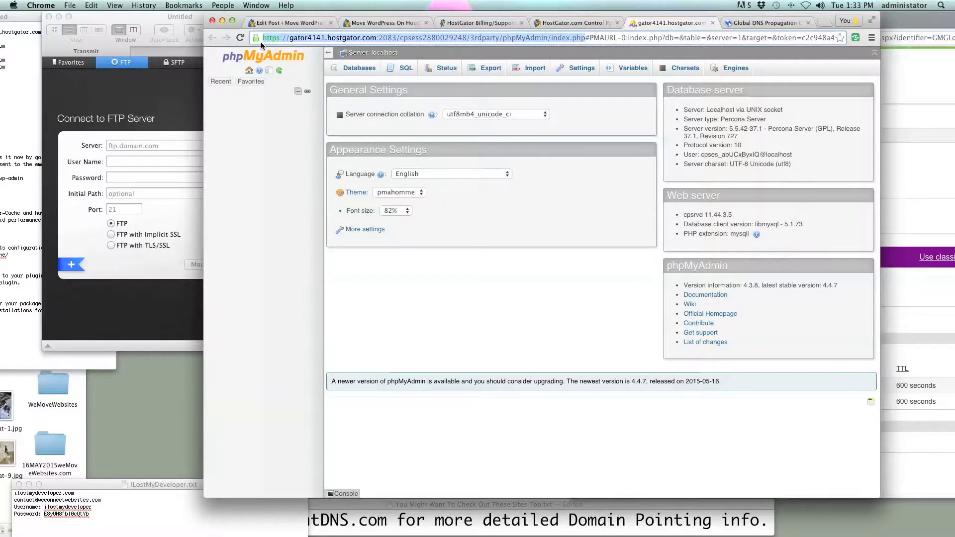
key(super+shift+n)
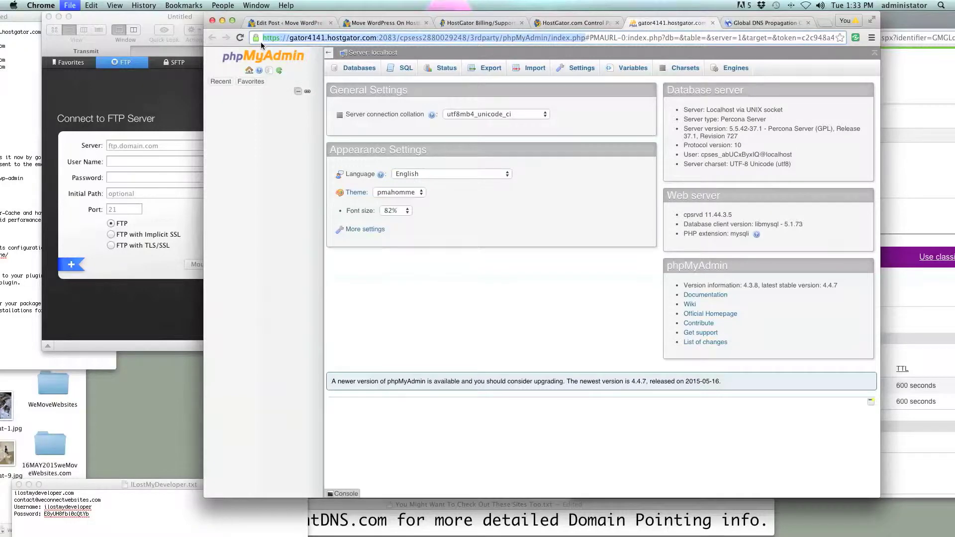
Load the copied phpMyAdmin address in the private window and bring the account notes into view.
key(super+v)
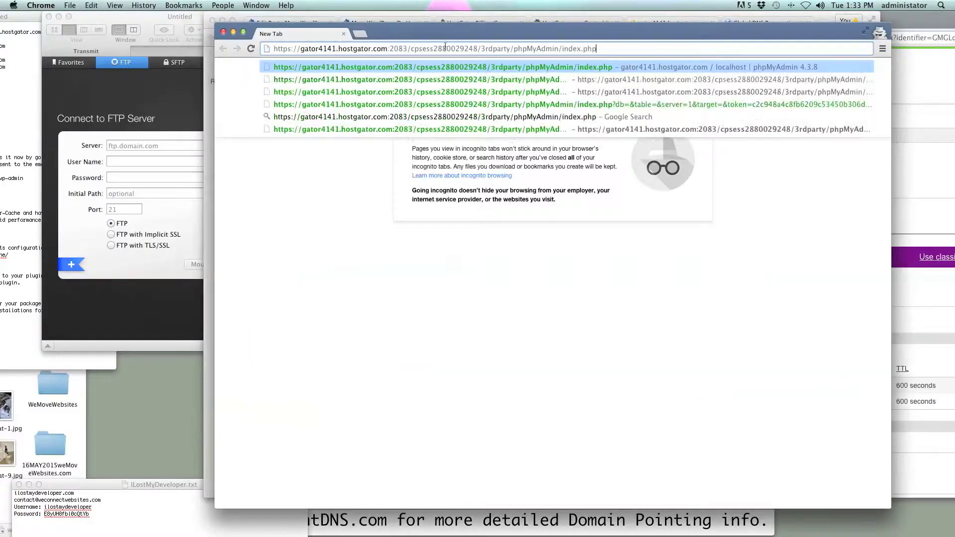
click(551, 64)
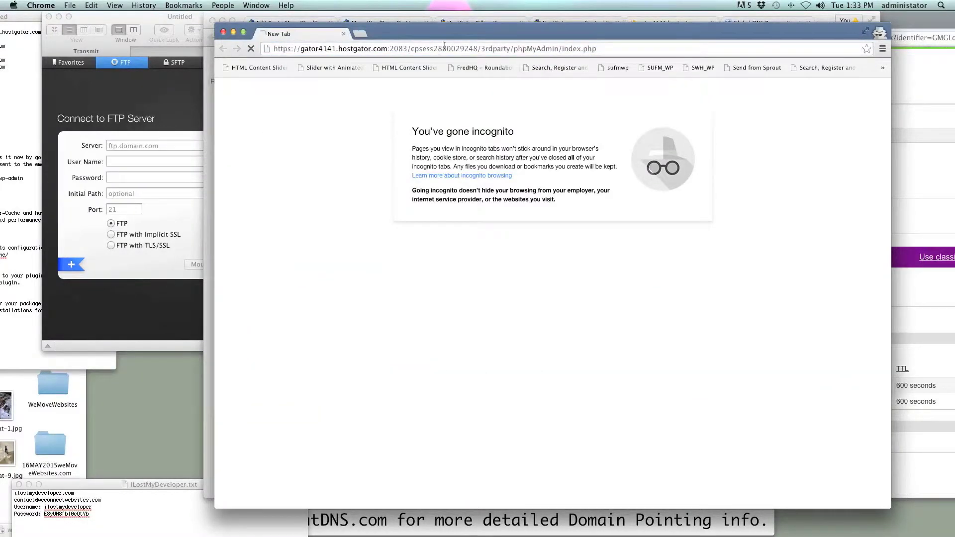
drag(431, 35, 460, 24)
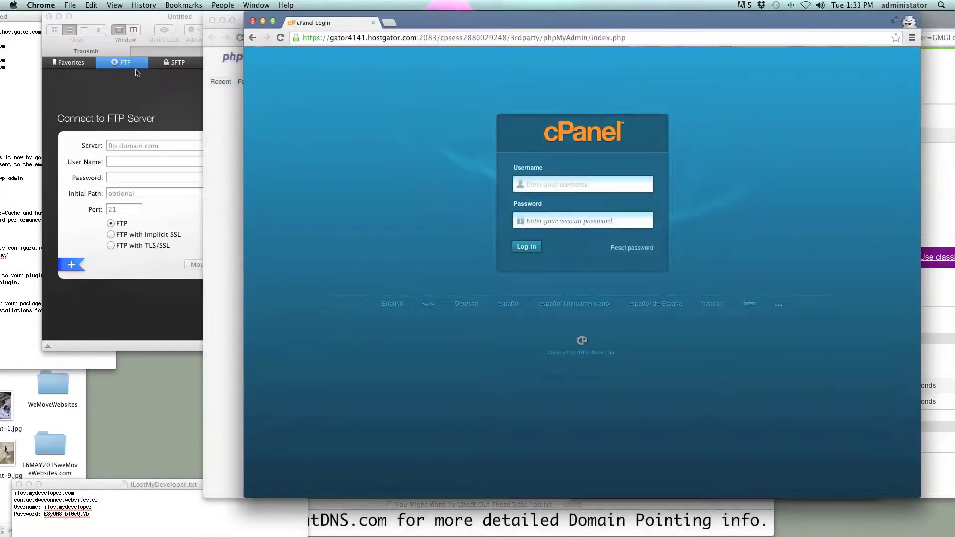
click(2, 46)
drag(26, 16, 175, 4)
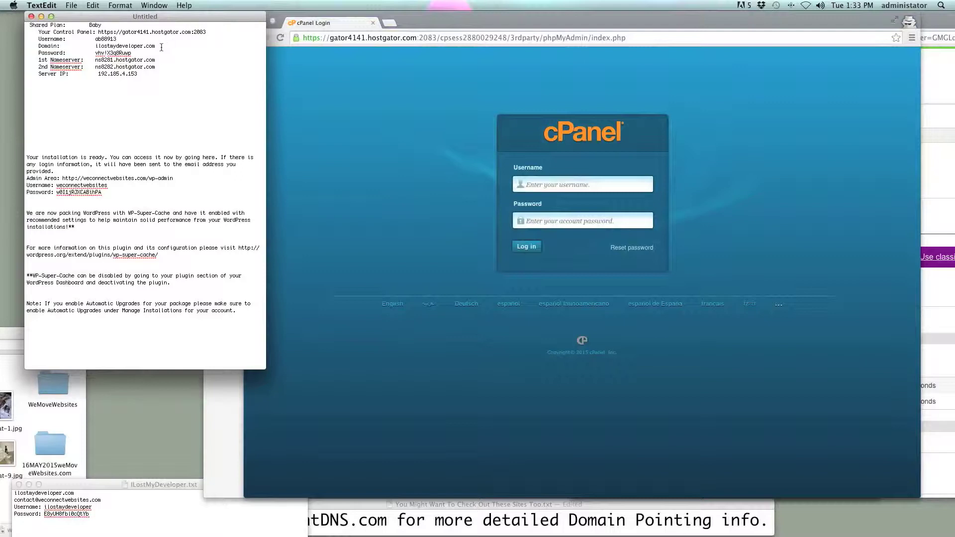
Sign in to cPanel using the account username and password copied from the notes.
double_click(107, 40)
key(super+c)
click(591, 189)
key(super+v)
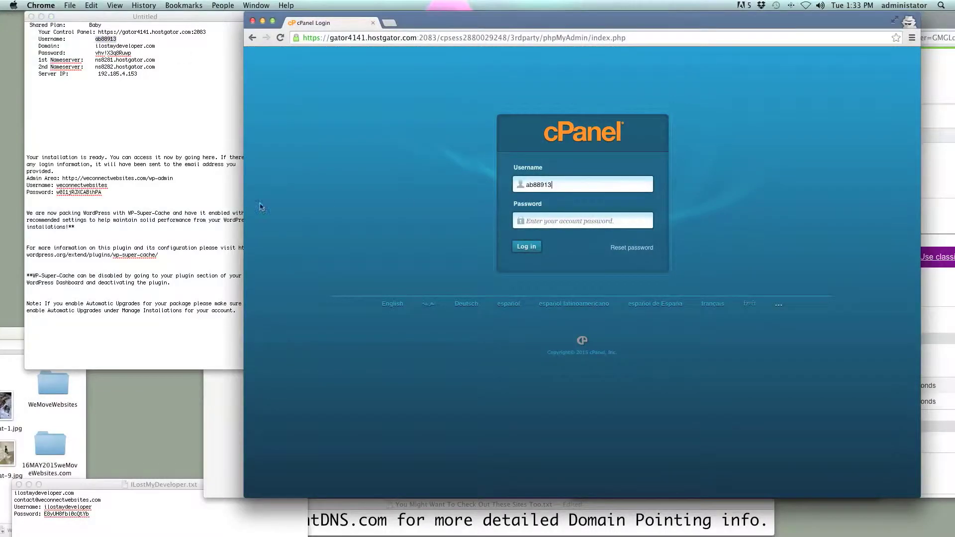
click(112, 57)
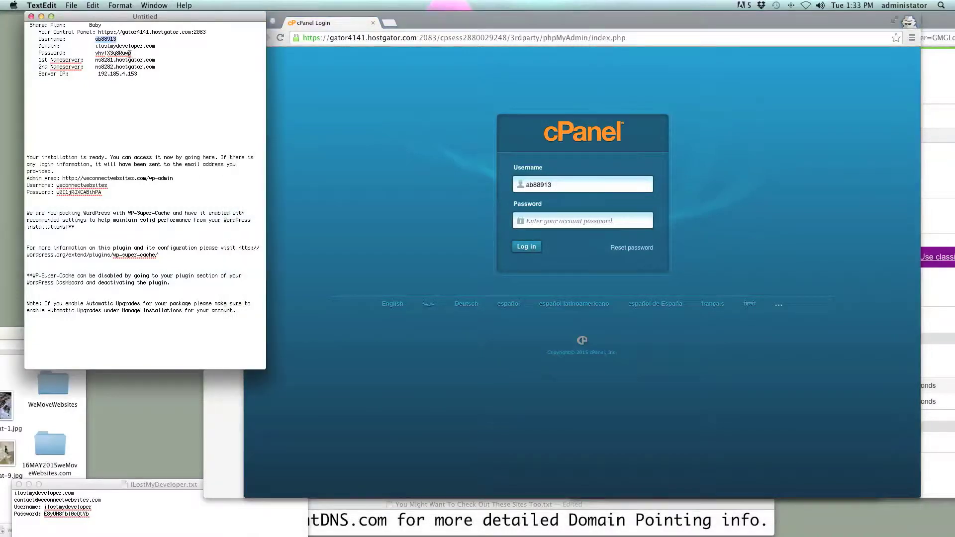
drag(132, 53, 97, 53)
key(super+c)
click(573, 220)
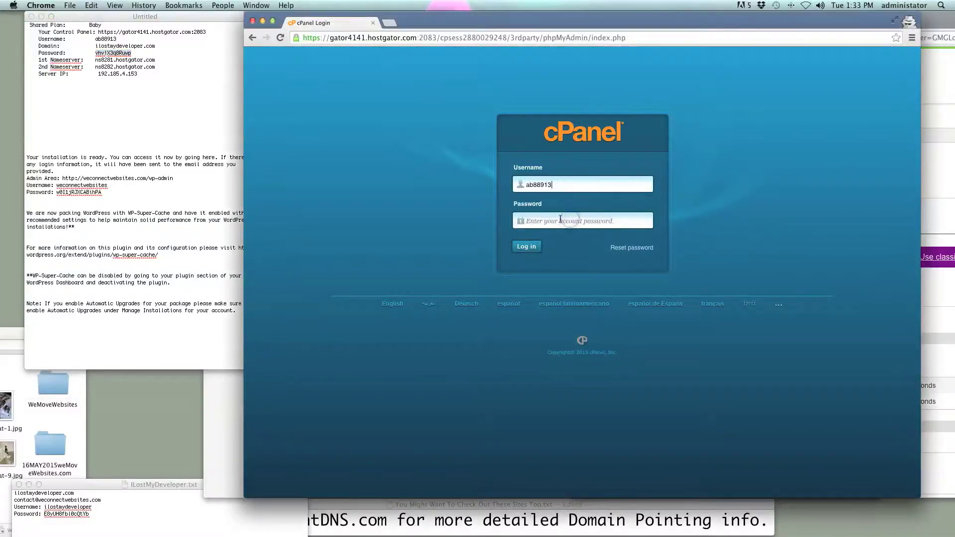
key(super+v)
click(526, 248)
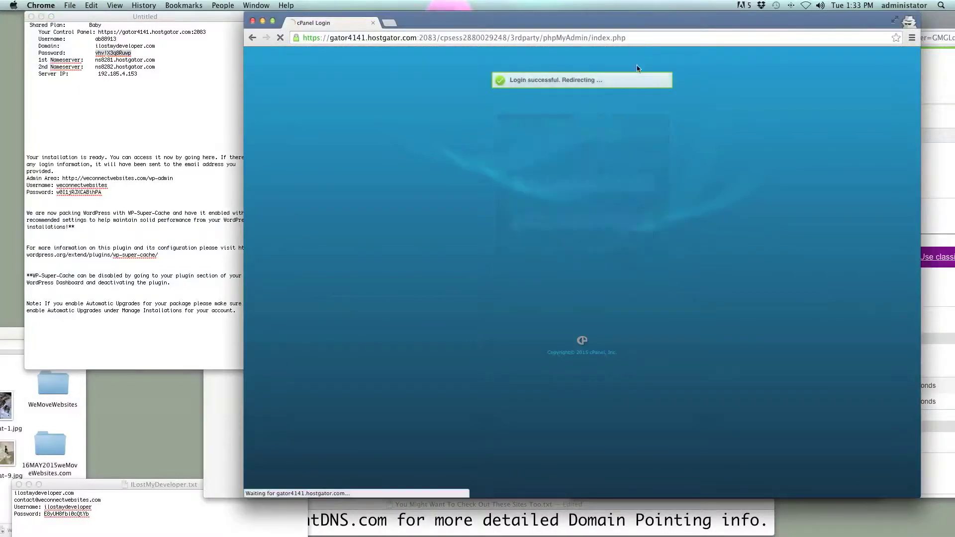
drag(691, 20, 564, 18)
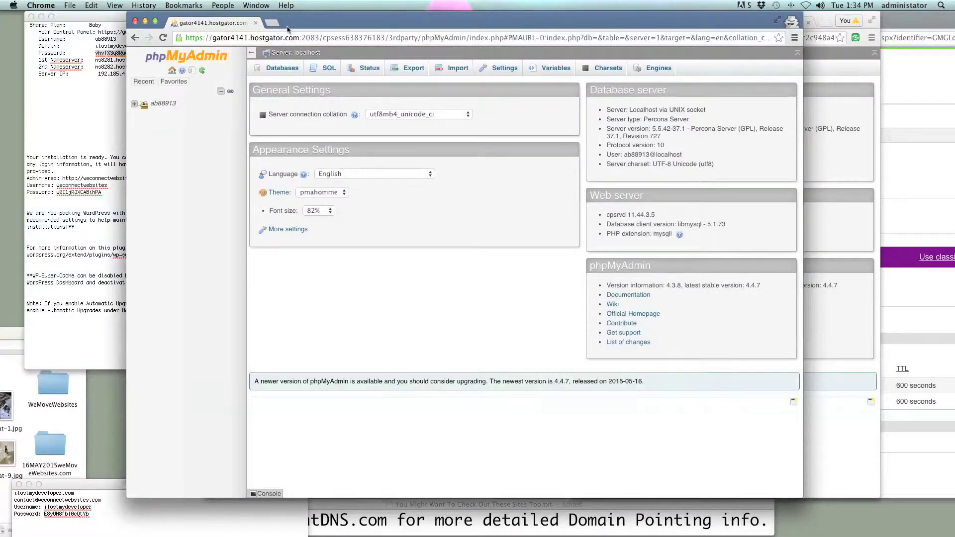
drag(312, 23, 358, 23)
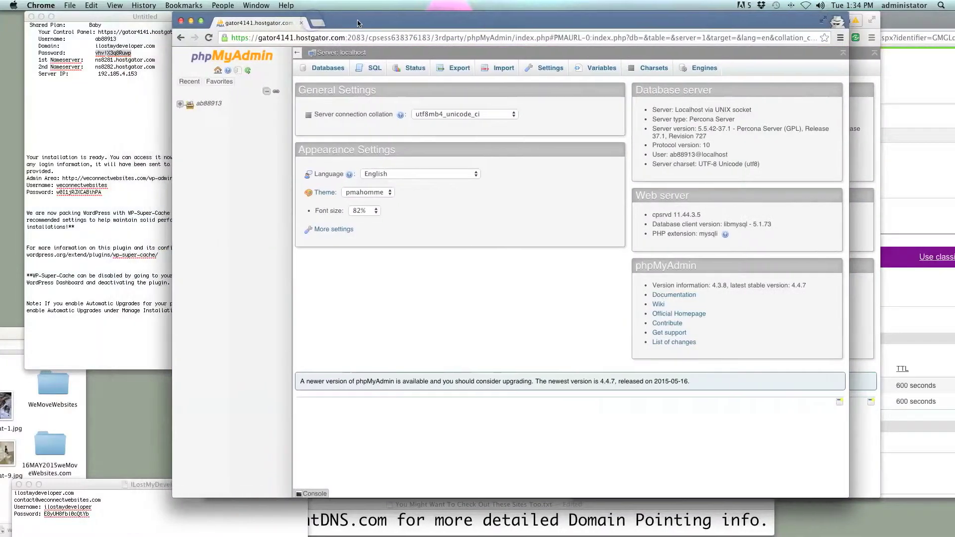
click(180, 104)
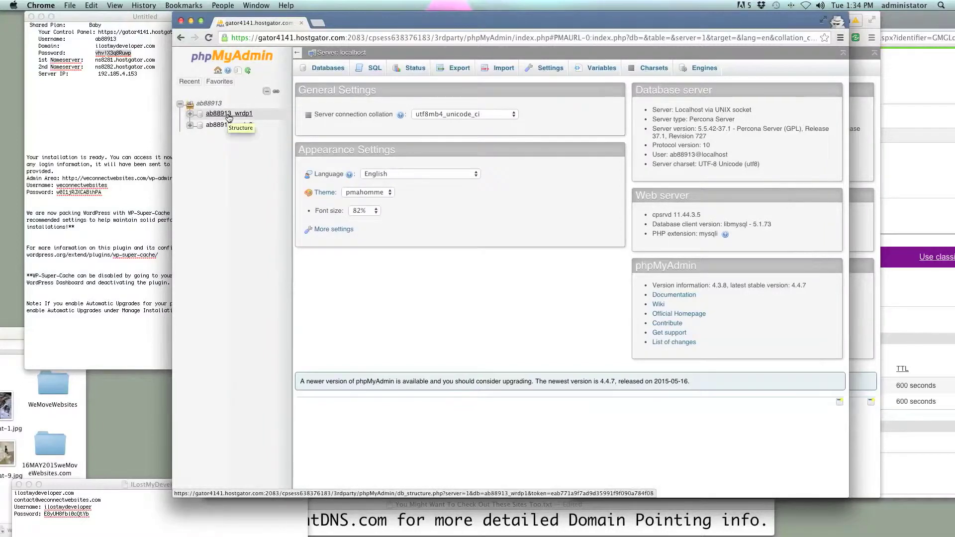
click(229, 114)
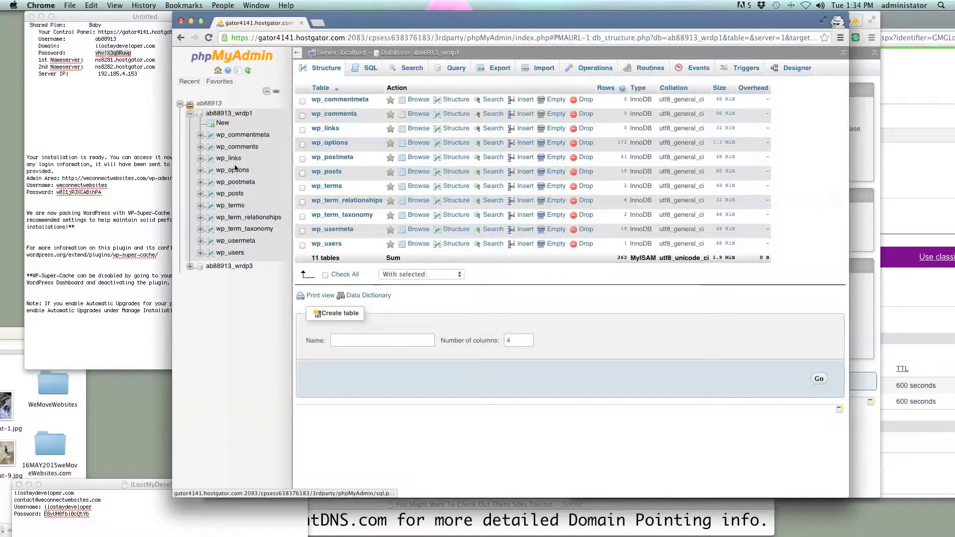
click(234, 170)
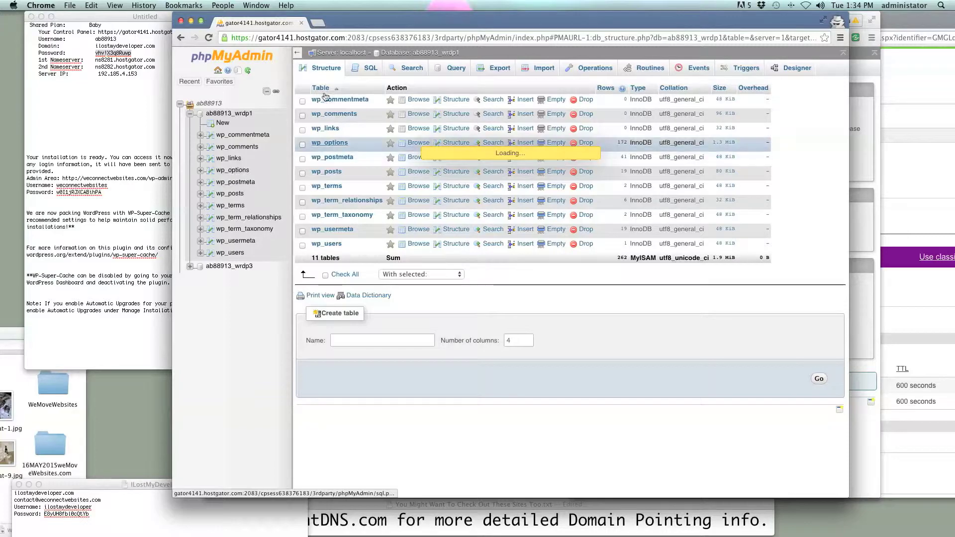
click(319, 70)
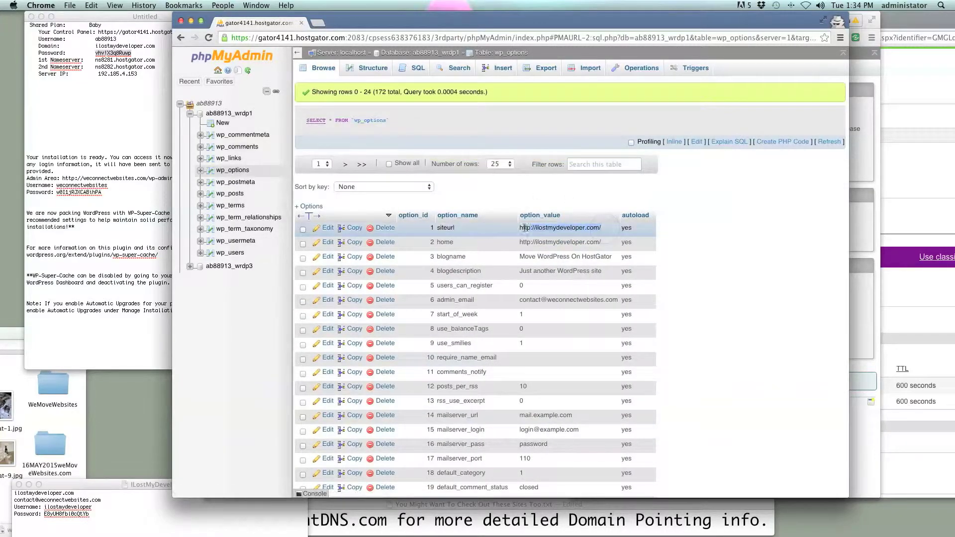
drag(613, 229, 512, 227)
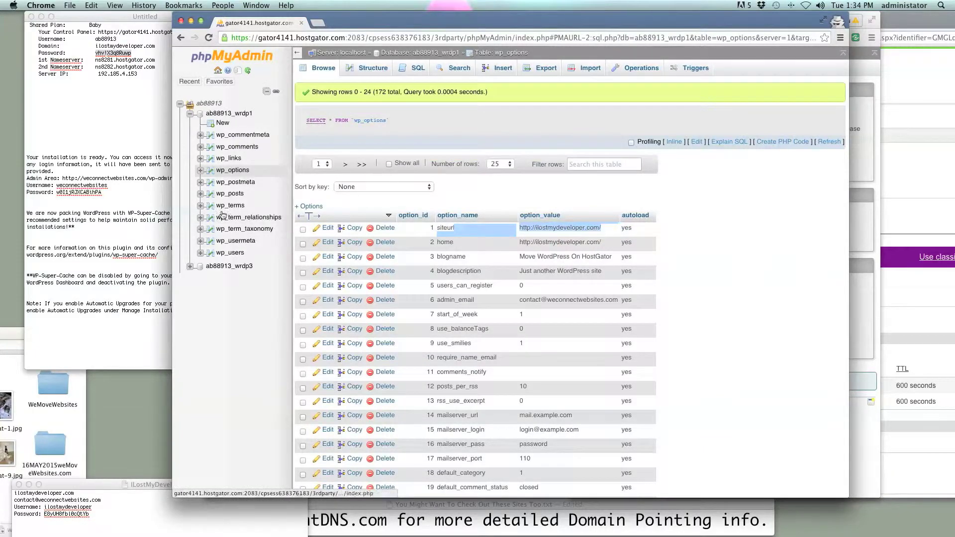
click(208, 268)
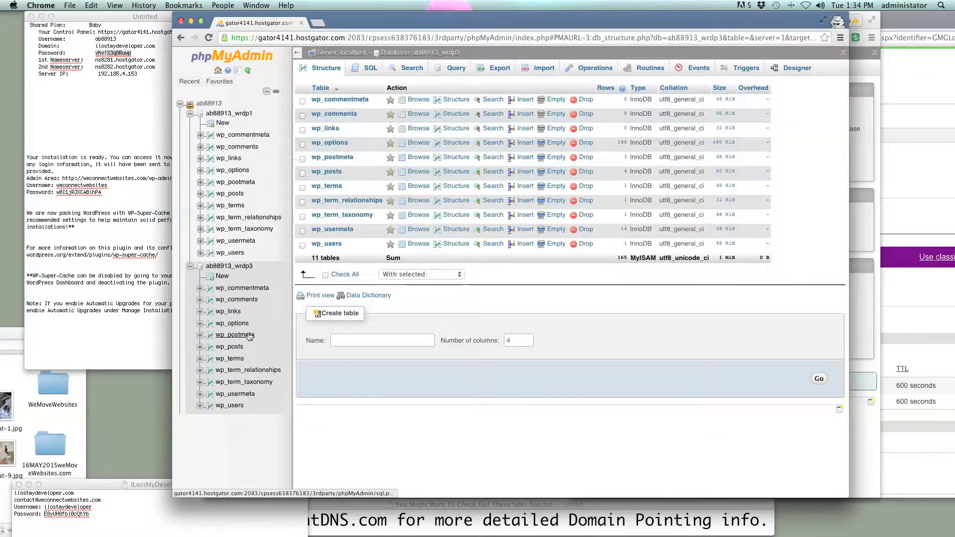
click(237, 325)
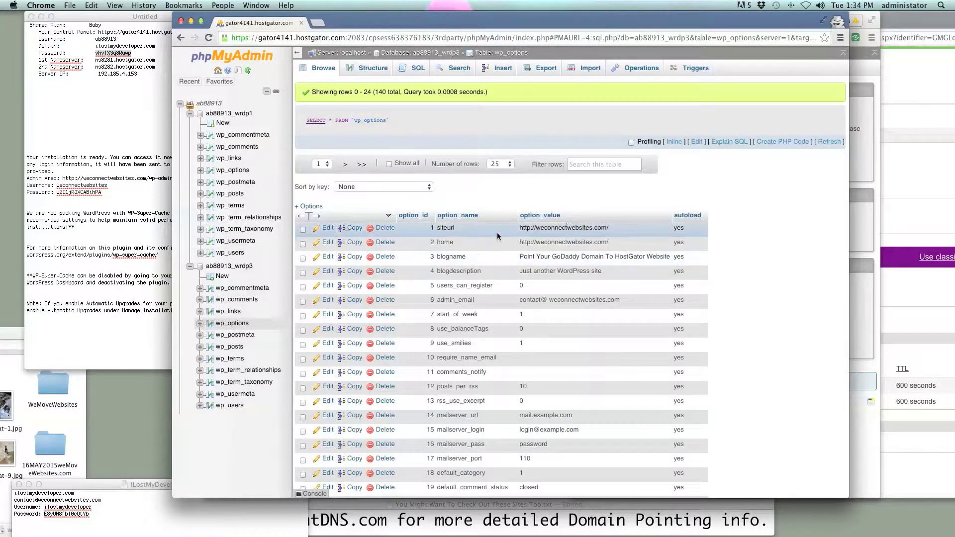
drag(619, 230, 518, 229)
click(622, 232)
drag(617, 225, 517, 223)
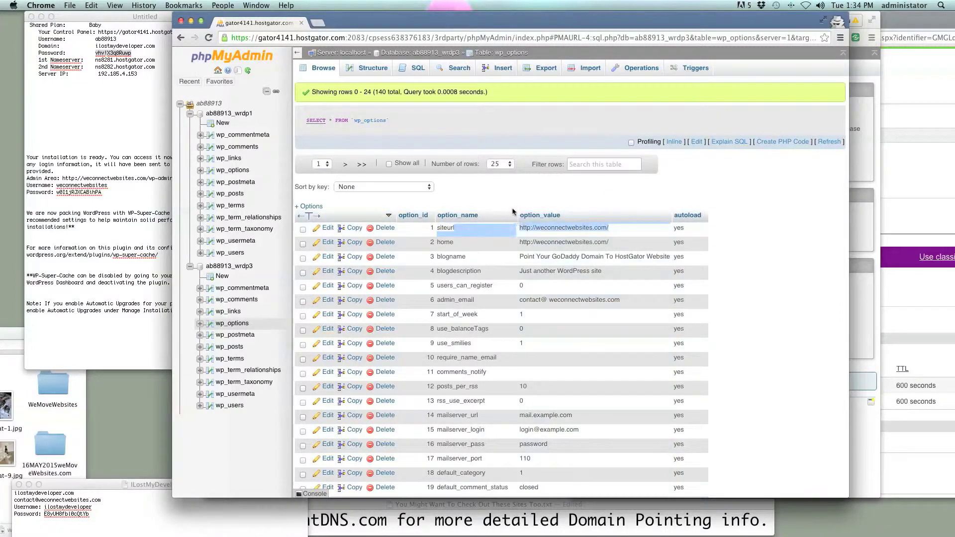
click(512, 208)
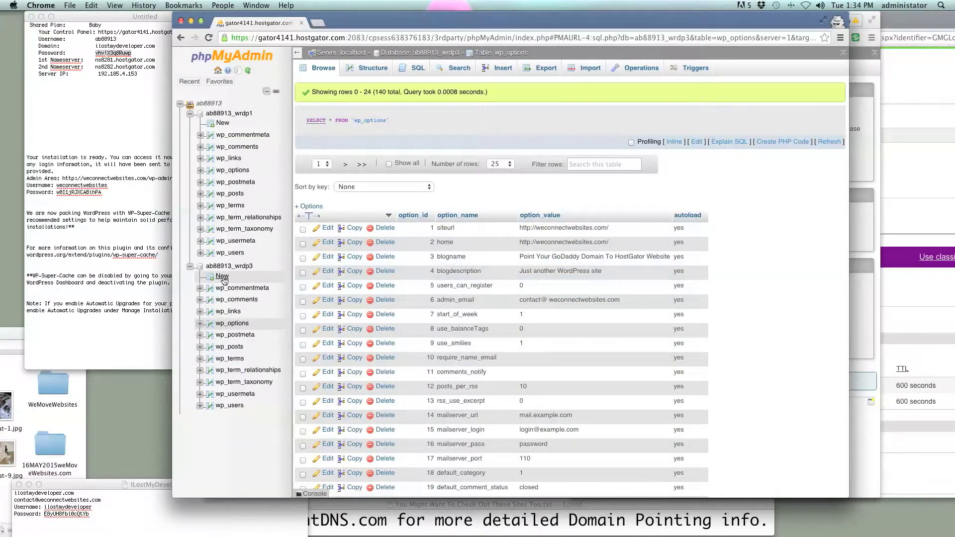
click(225, 269)
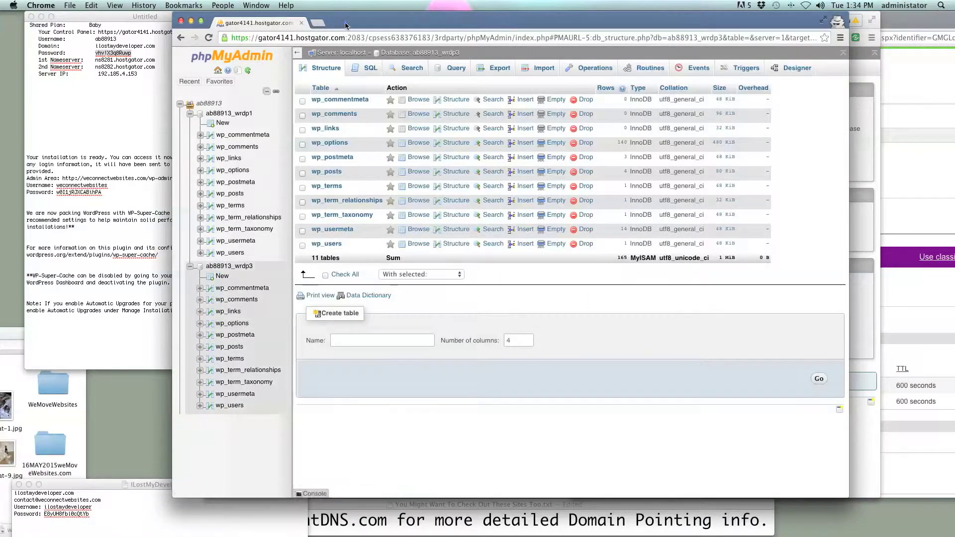
drag(346, 18, 481, 19)
drag(228, 18, 146, 18)
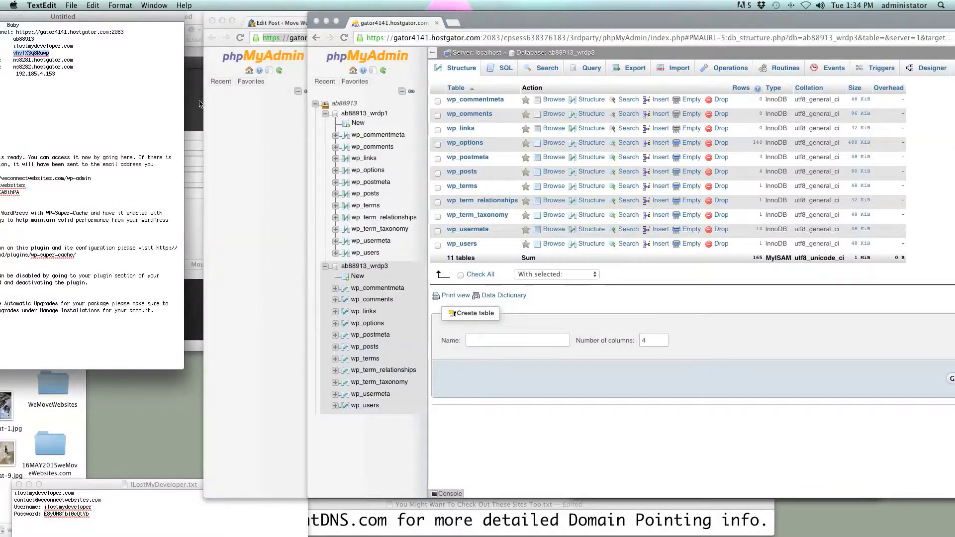
Fill Transmit's FTP form with the account password, username and server IP 192.185.4.153, and connect.
click(199, 103)
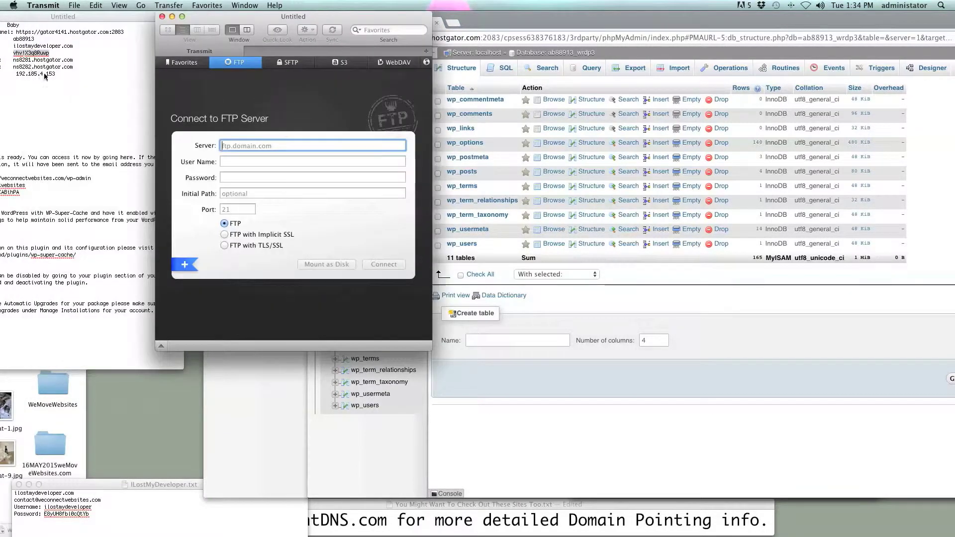
click(260, 178)
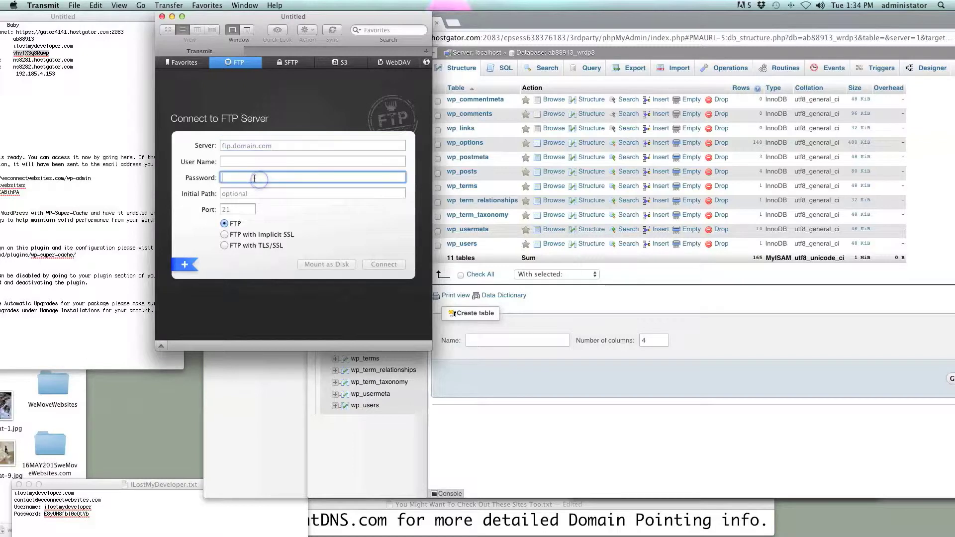
key(super+v)
double_click(24, 39)
key(super+c)
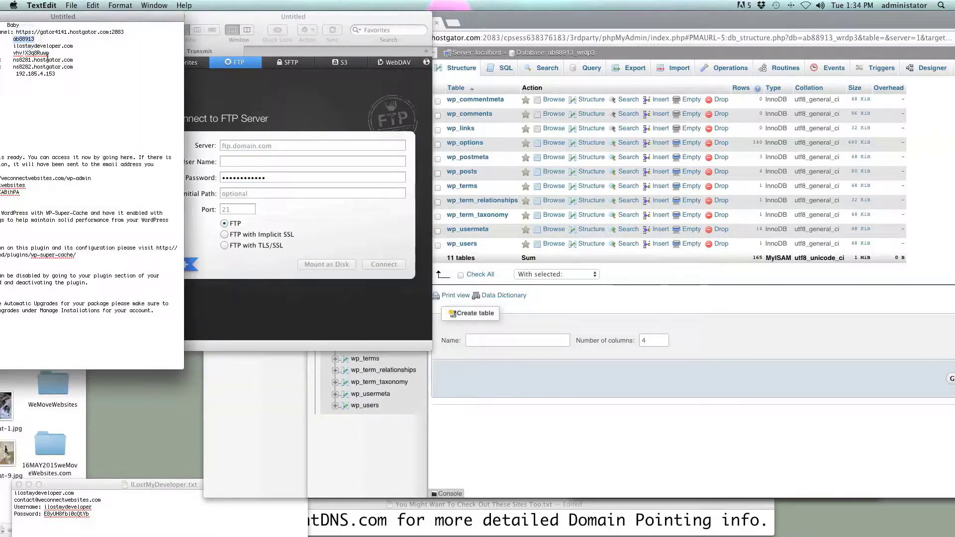
click(246, 164)
key(super+v)
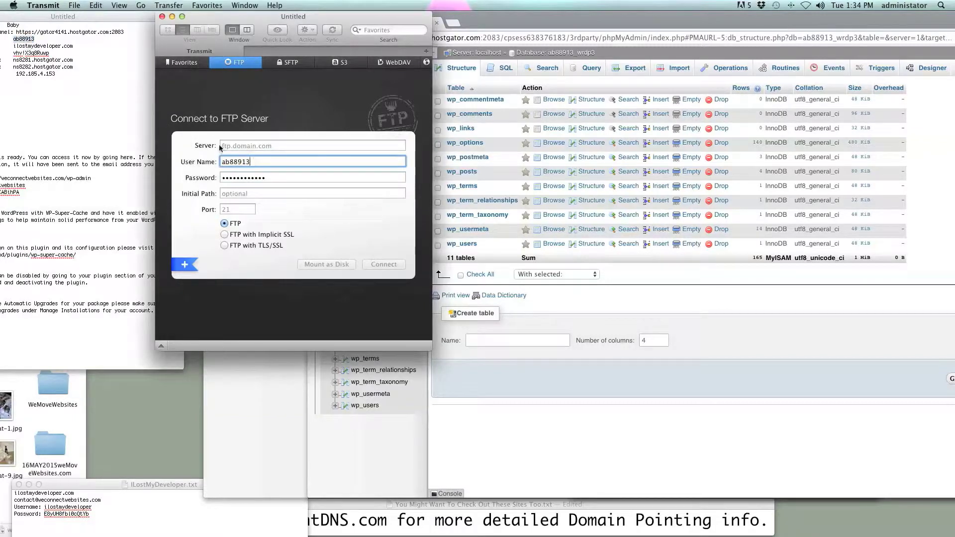
click(55, 77)
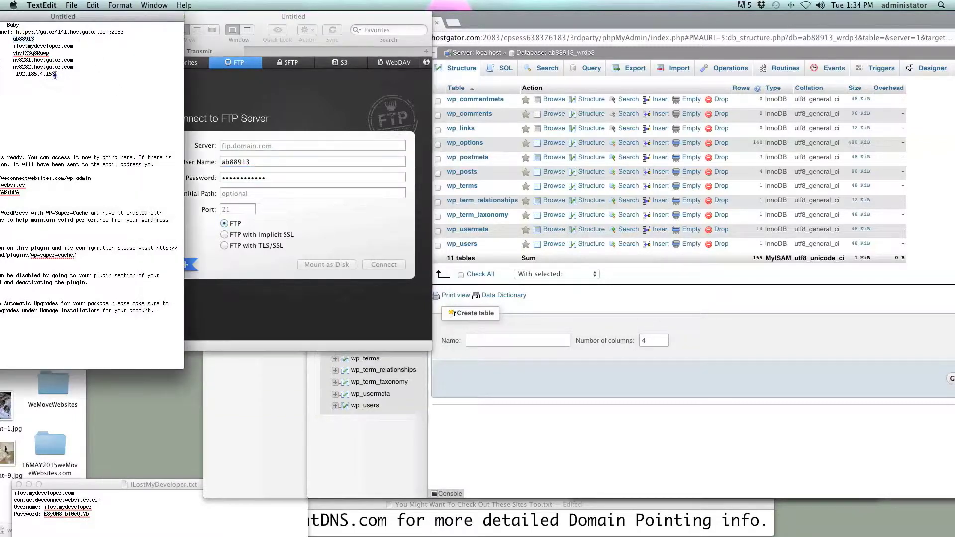
double_click(50, 74)
key(super+c)
click(284, 177)
click(255, 145)
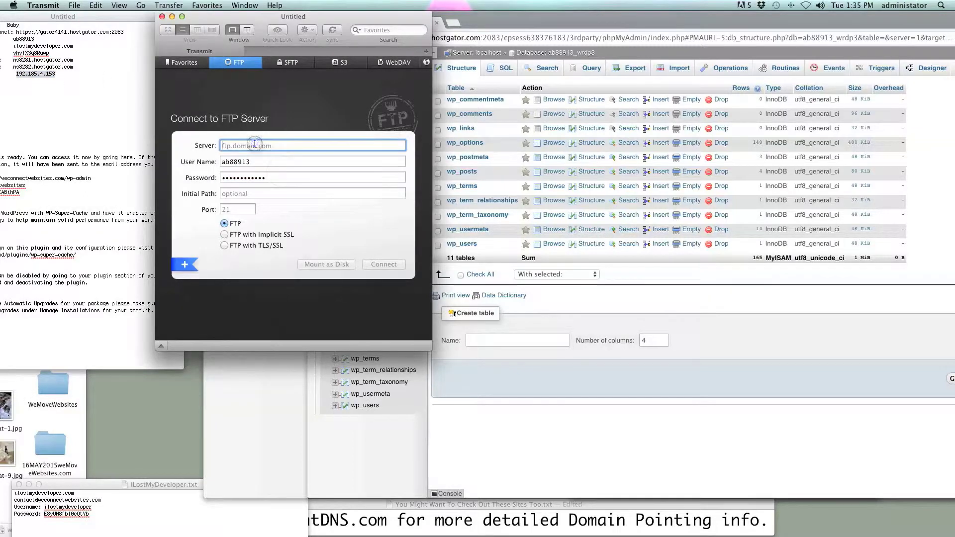
key(super+v)
click(382, 267)
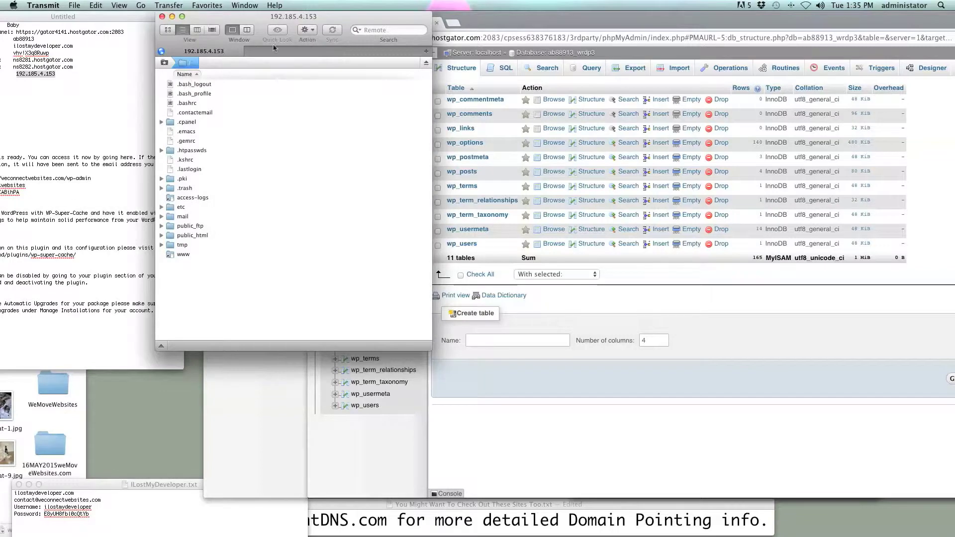
Move Transmit aside and inspect the weconnectwebsite.com folder inside public_html.
drag(320, 17, 257, 16)
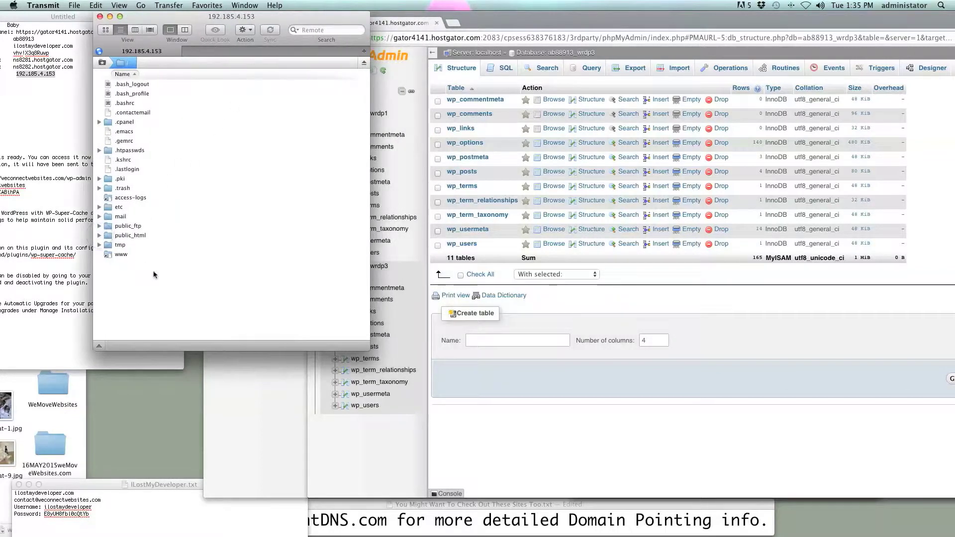
scroll(152, 247, down, 5)
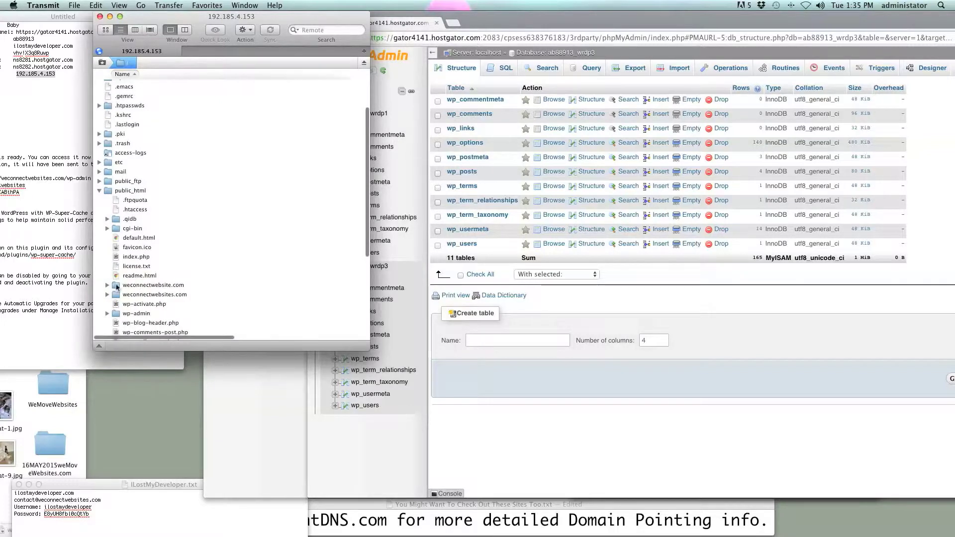
click(181, 271)
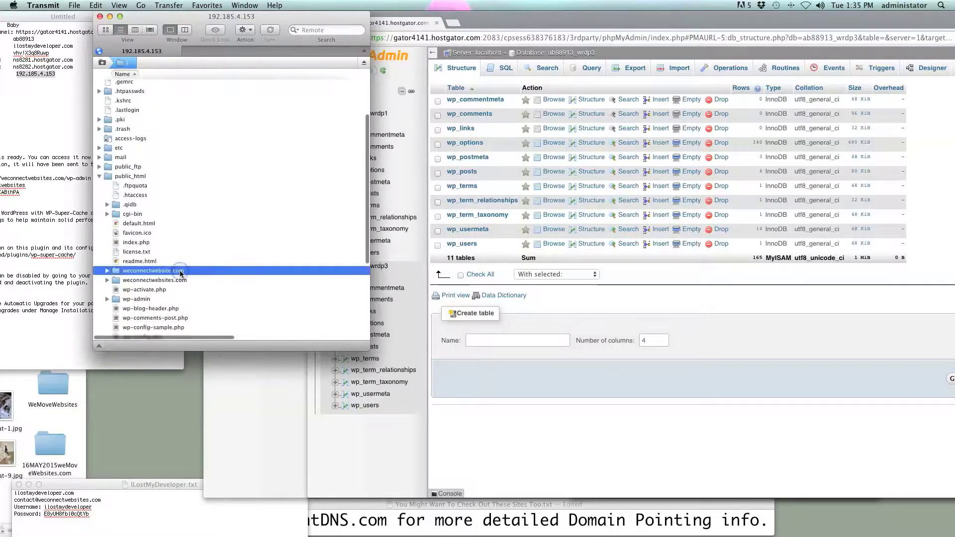
click(200, 270)
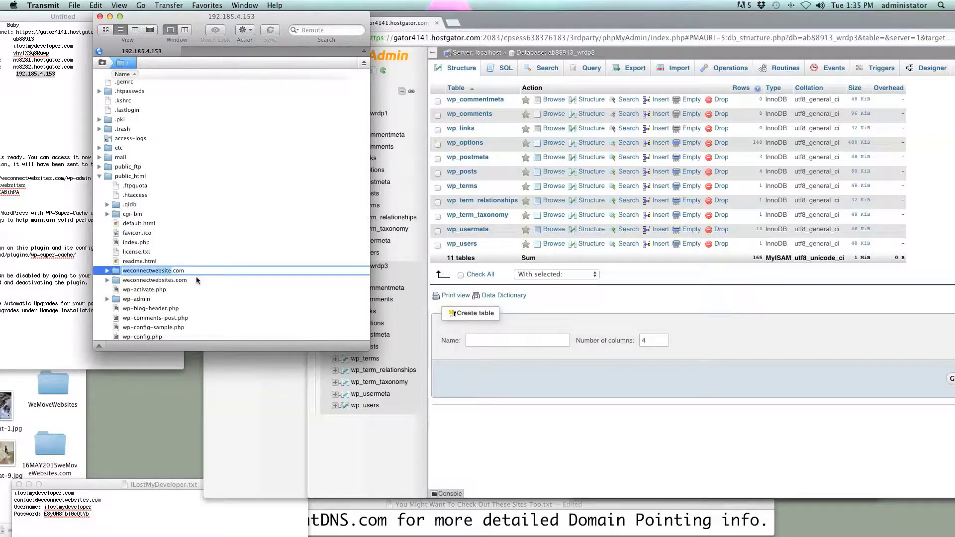
click(198, 280)
click(193, 272)
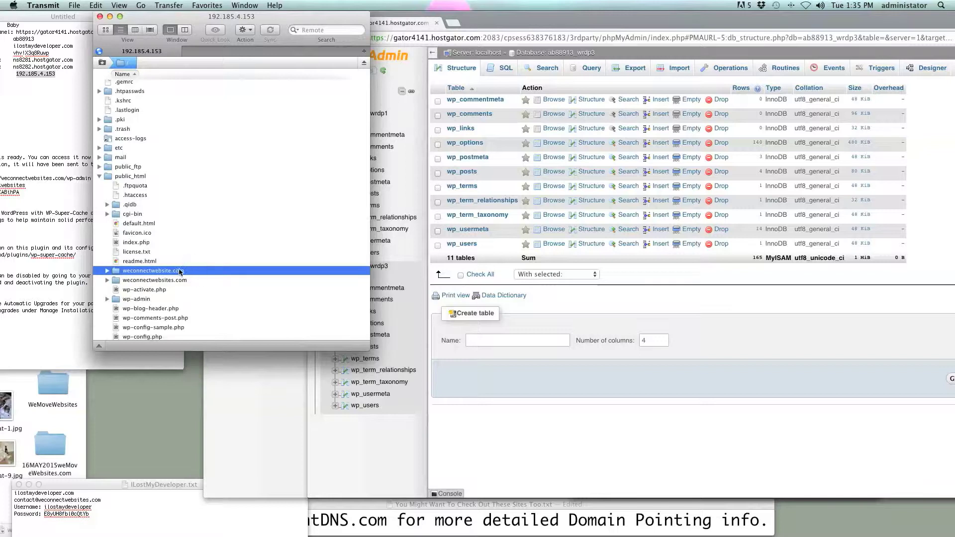
click(128, 270)
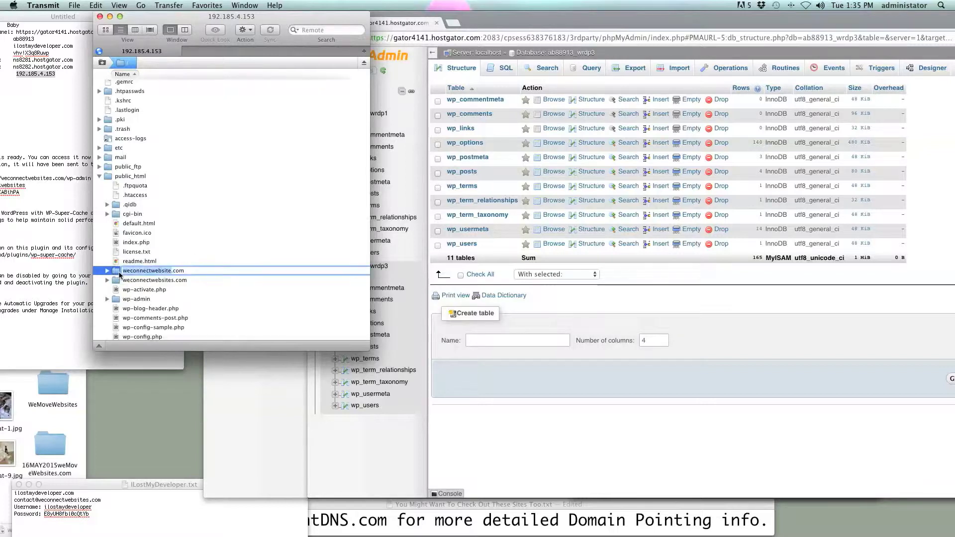
click(107, 272)
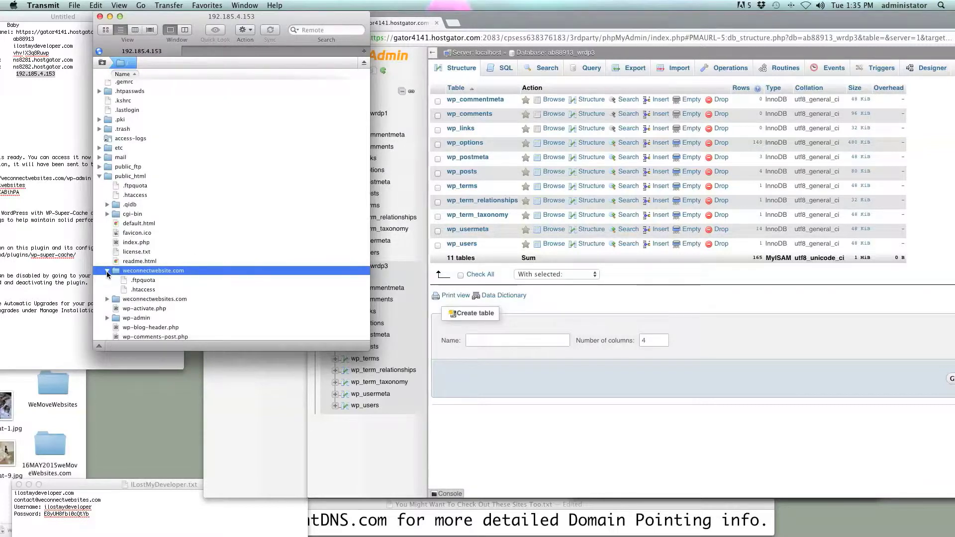
click(107, 272)
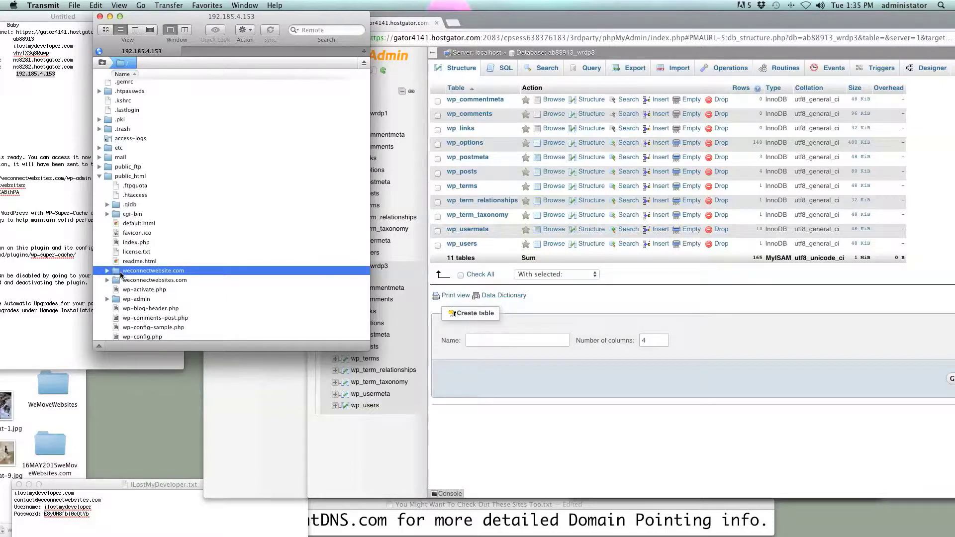
click(127, 272)
click(198, 271)
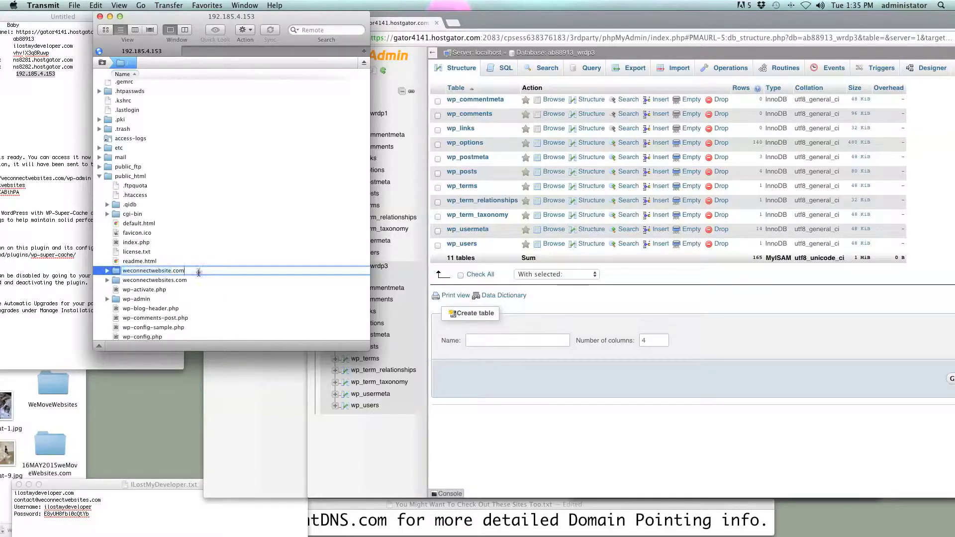
click(124, 271)
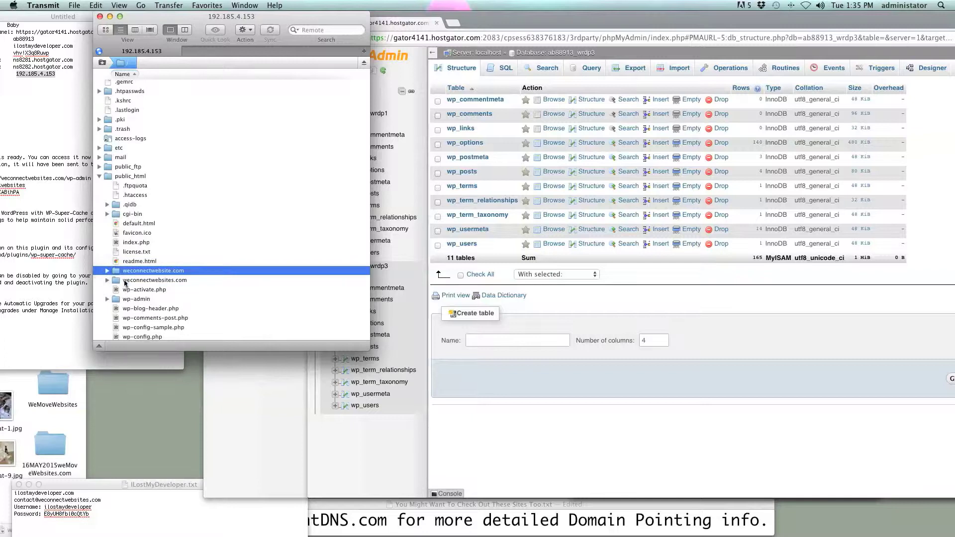
Expand the weconnectwebsites.com folder, review its WordPress files such as xmlrpc.php, and collapse it.
click(107, 280)
scroll(208, 286, down, 5)
scroll(208, 285, down, 5)
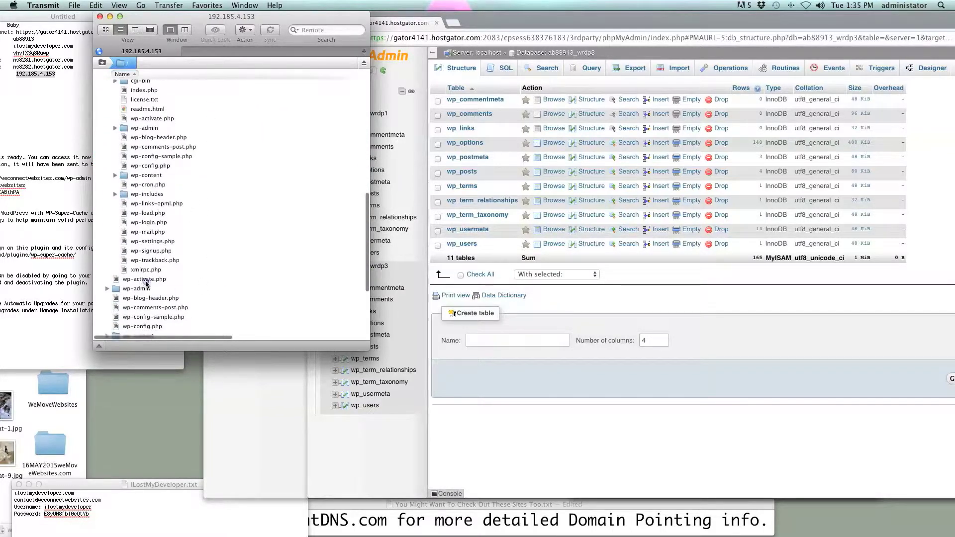
click(146, 280)
click(152, 271)
scroll(169, 185, up, 4)
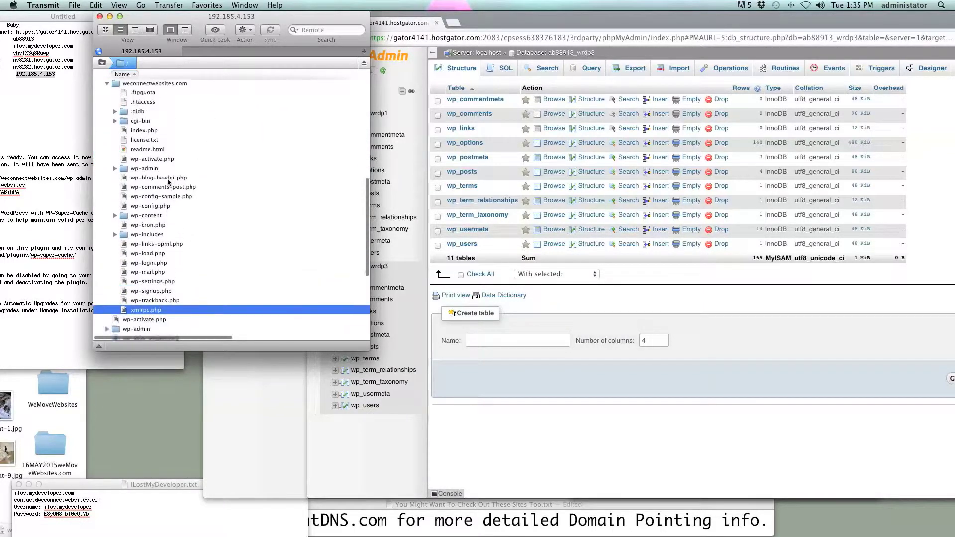
shift+click(148, 130)
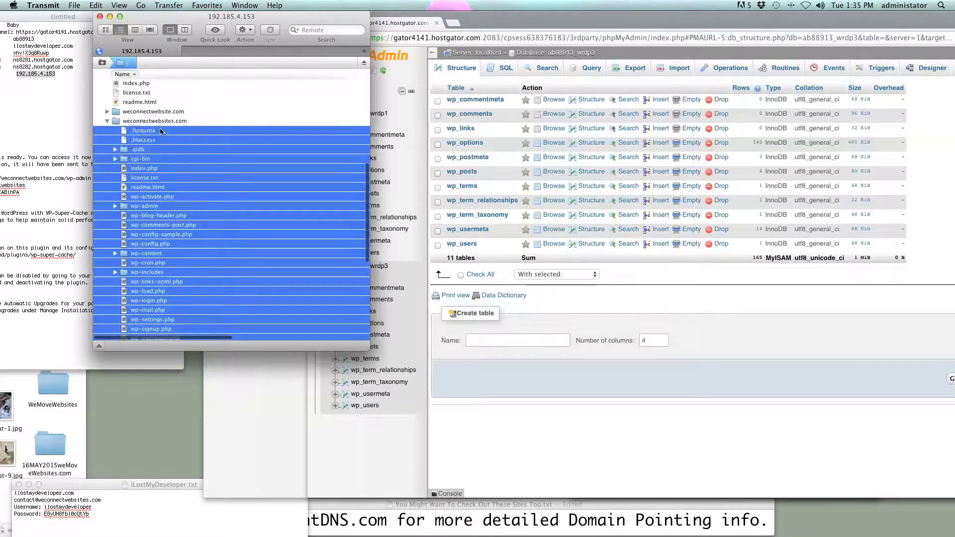
scroll(154, 131, down, 3)
scroll(161, 131, up, 2)
scroll(161, 131, down, 1)
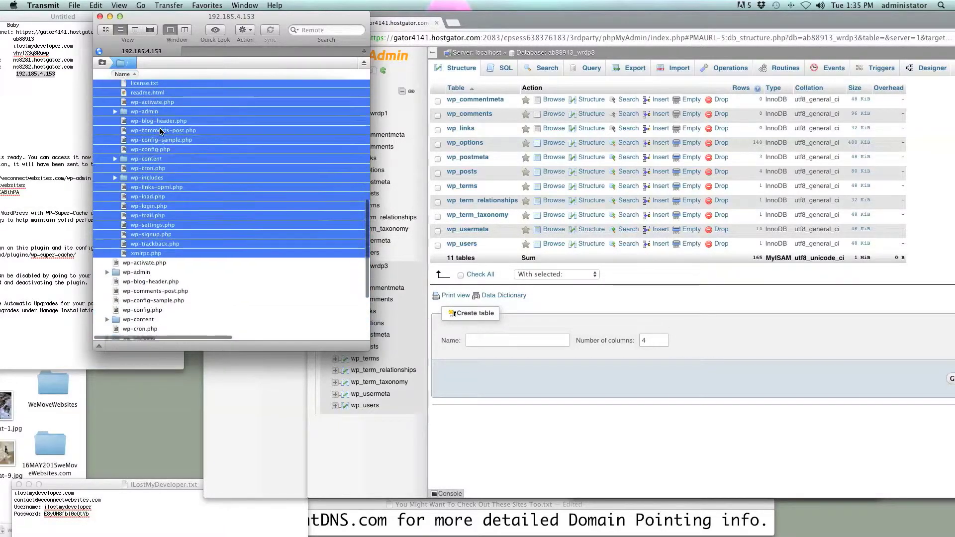
scroll(161, 131, up, 1)
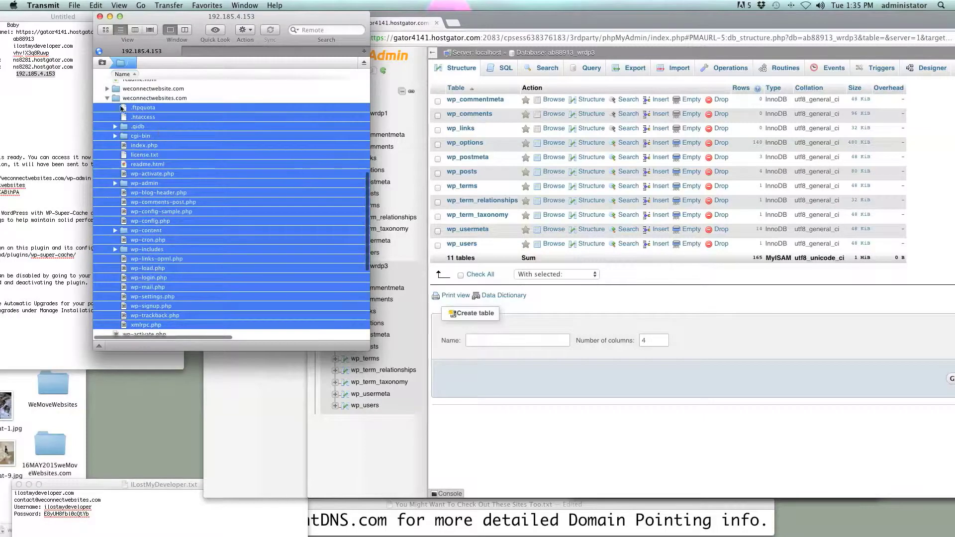
click(107, 99)
scroll(157, 144, up, 5)
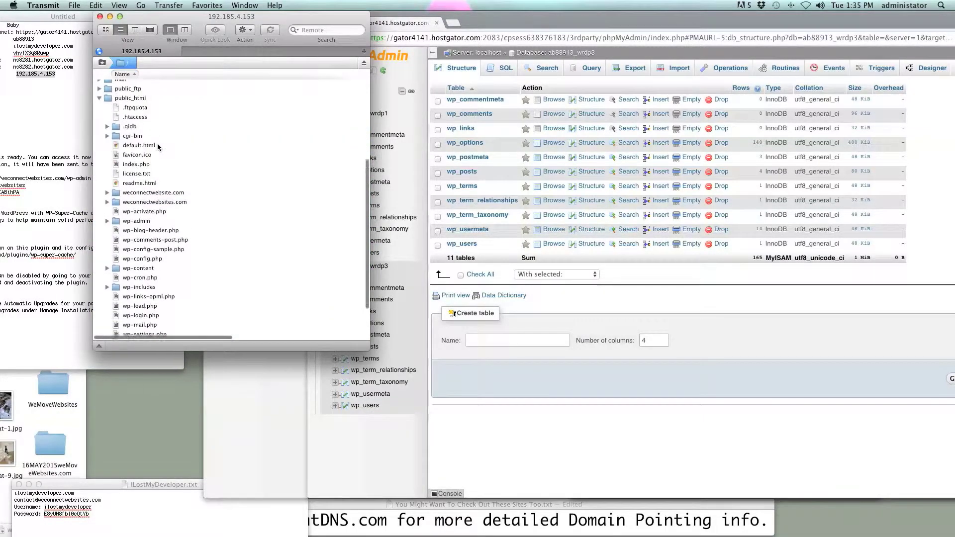
scroll(157, 143, up, 2)
scroll(133, 155, down, 2)
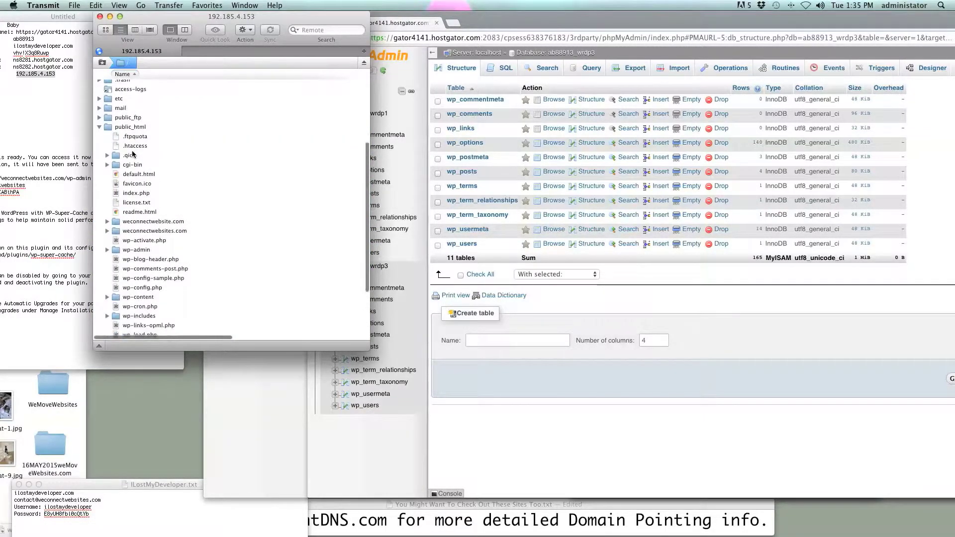
Go through public_html's items (.ftpquota, site folders, wp-admin, wp-content, wp-includes, xmlrpc.php), then open wrdp1 in phpMyAdmin.
click(131, 136)
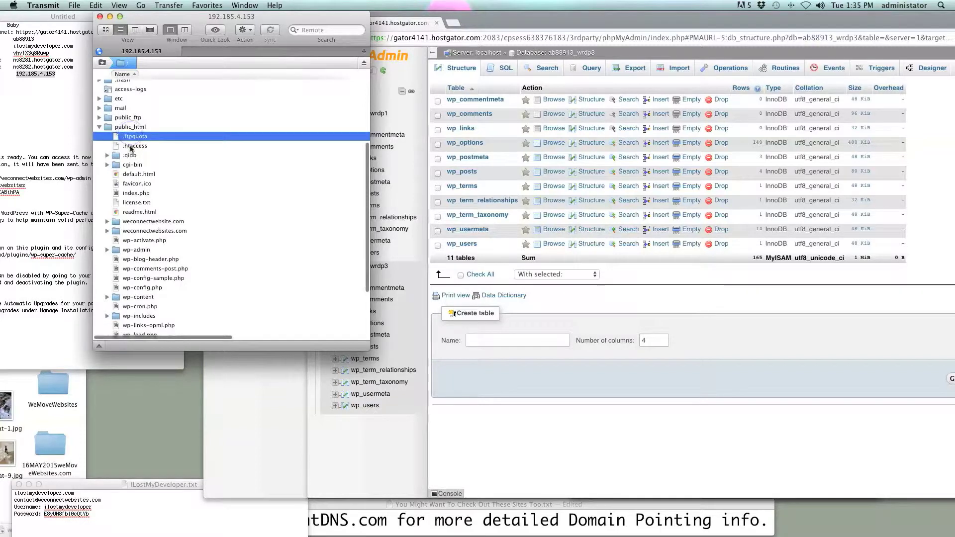
scroll(134, 211, down, 3)
click(135, 194)
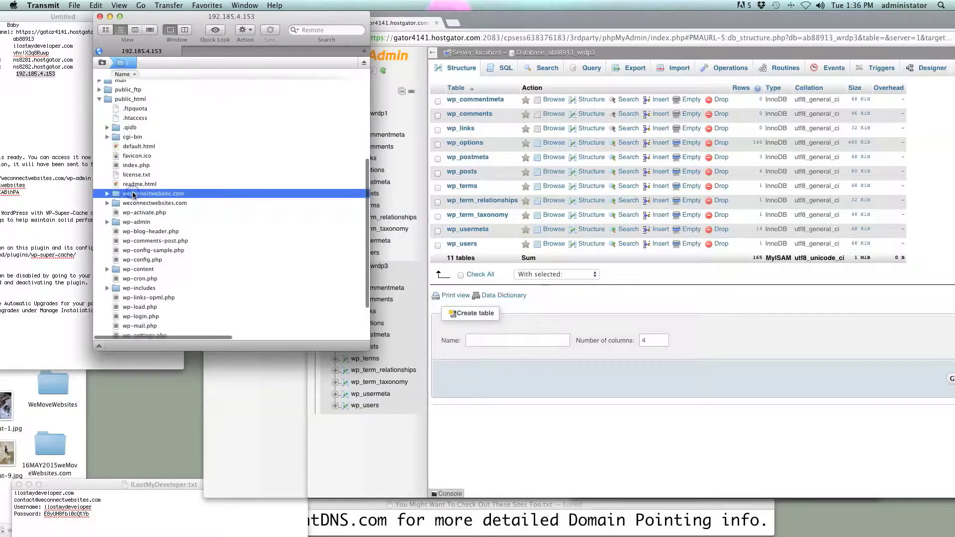
click(133, 204)
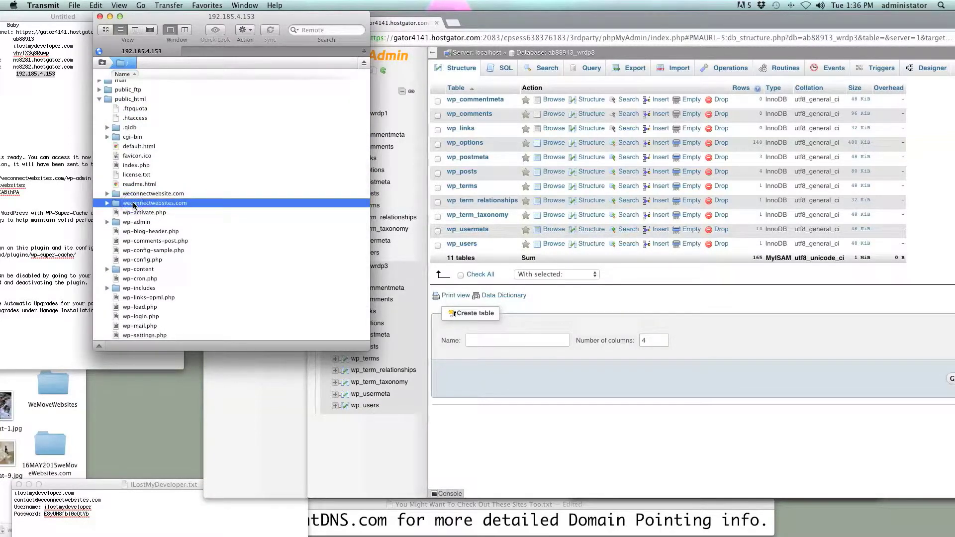
click(130, 223)
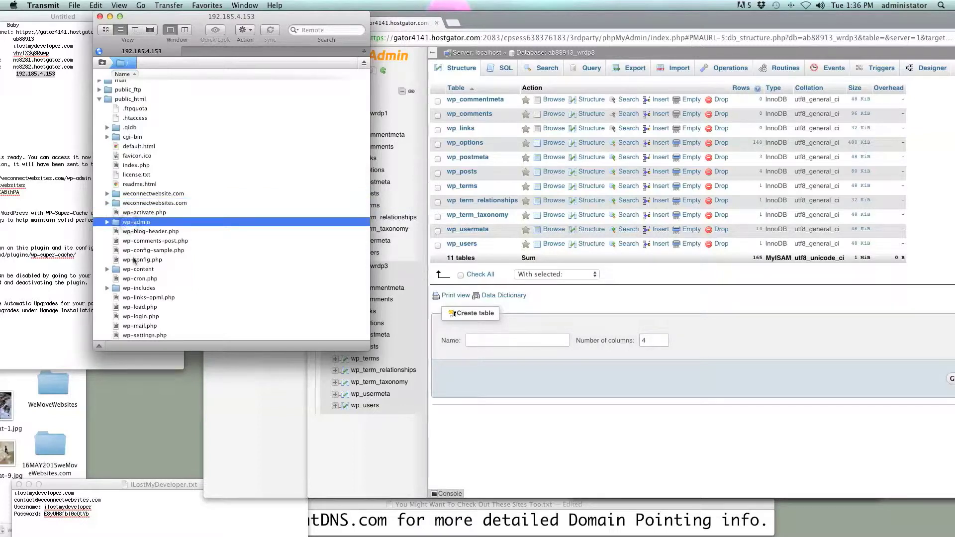
click(137, 269)
click(140, 289)
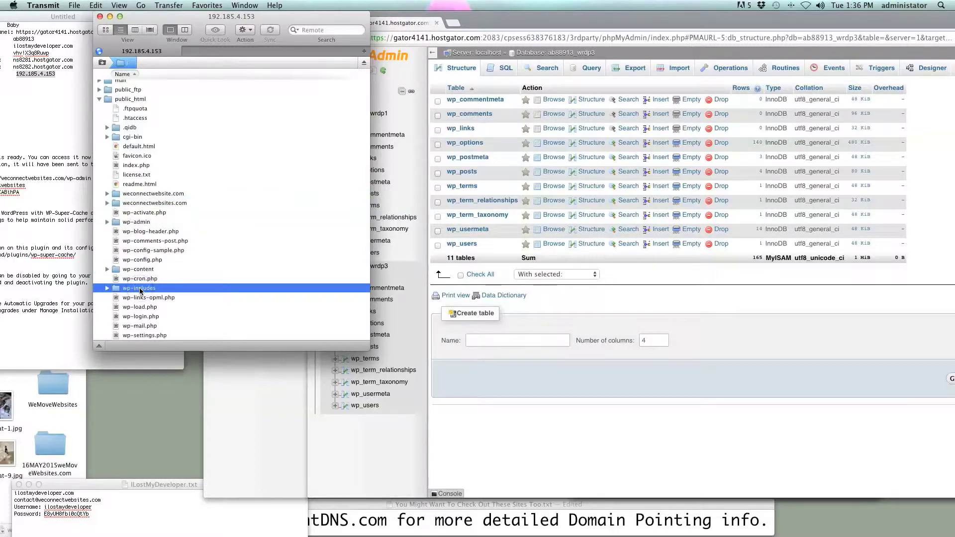
scroll(139, 299, down, 5)
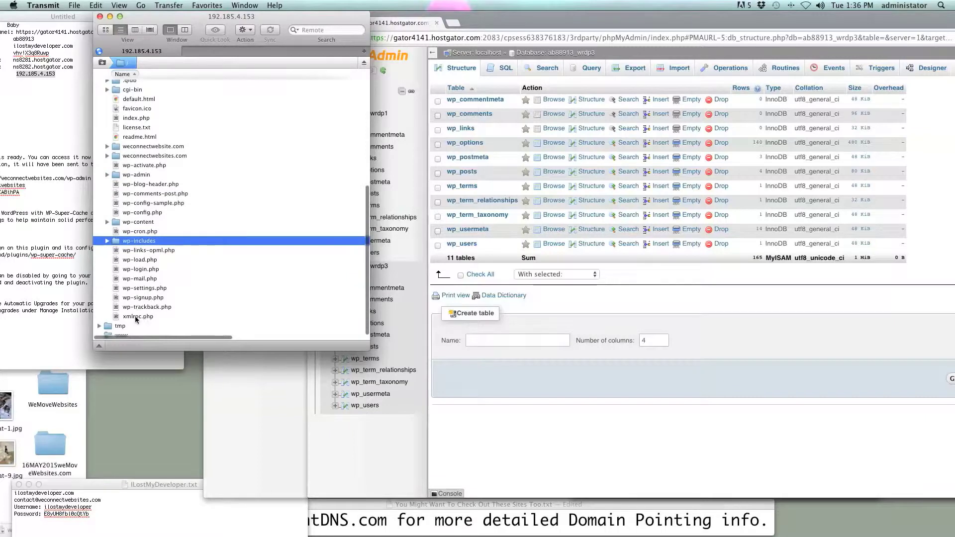
click(138, 316)
scroll(136, 299, up, 6)
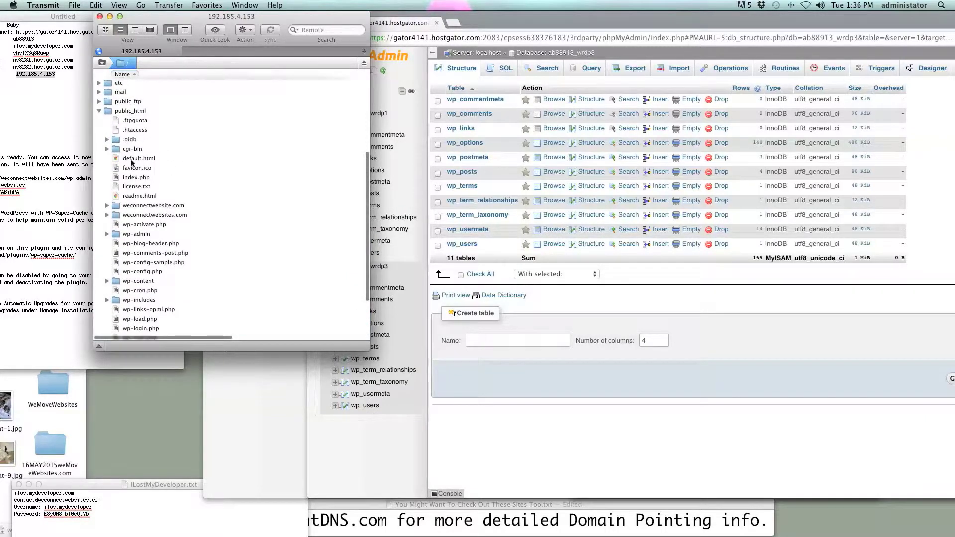
click(377, 114)
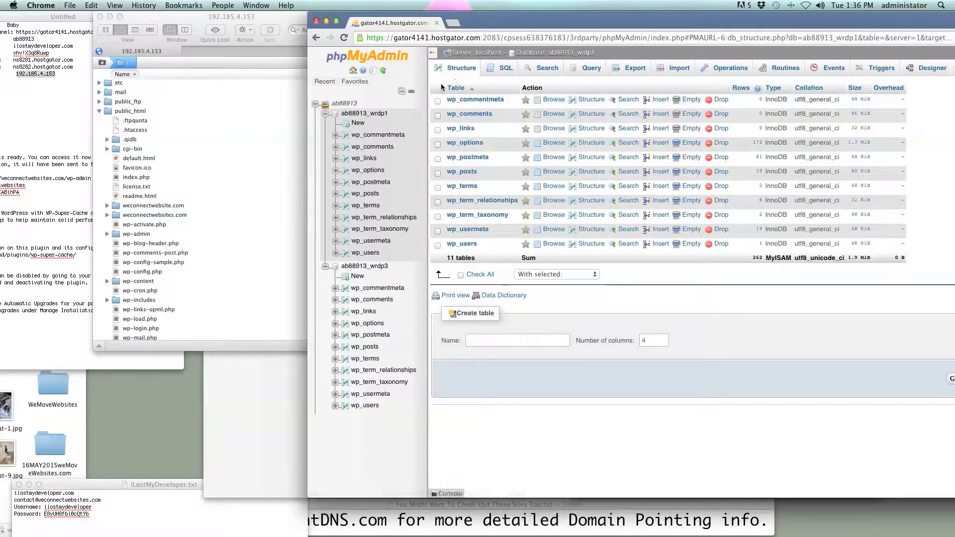
click(667, 131)
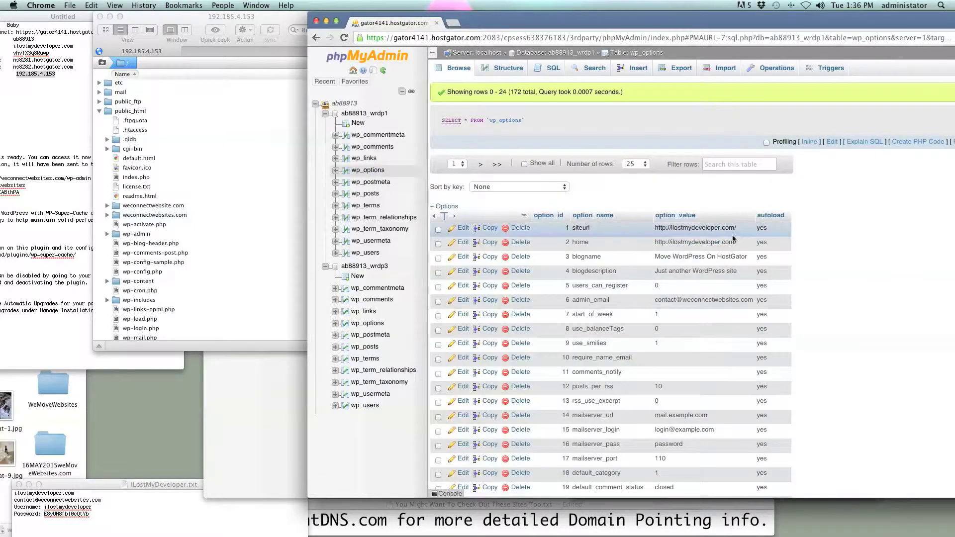
drag(737, 232, 662, 229)
click(134, 121)
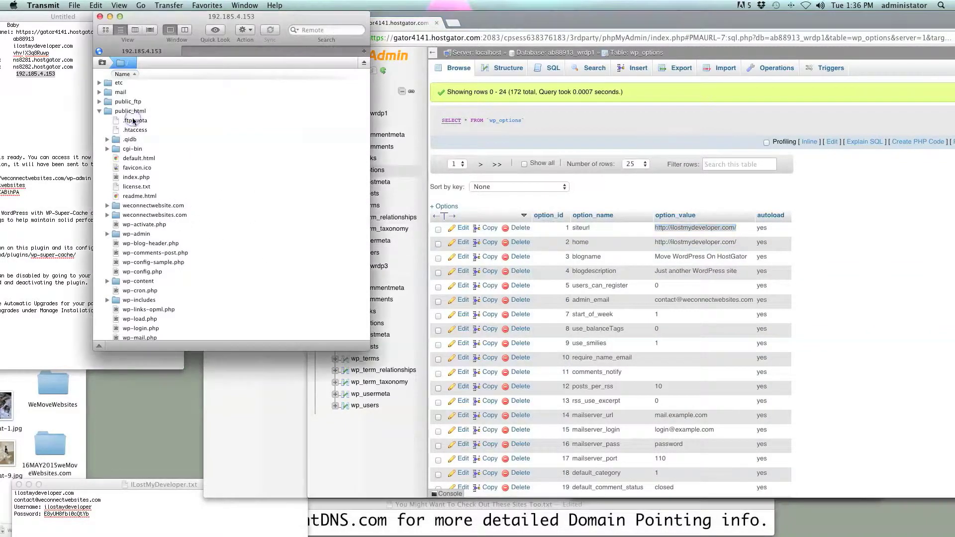
Point out public_html's site files: license.txt, default.html, index.php, readme.html and favicon.ico.
click(133, 121)
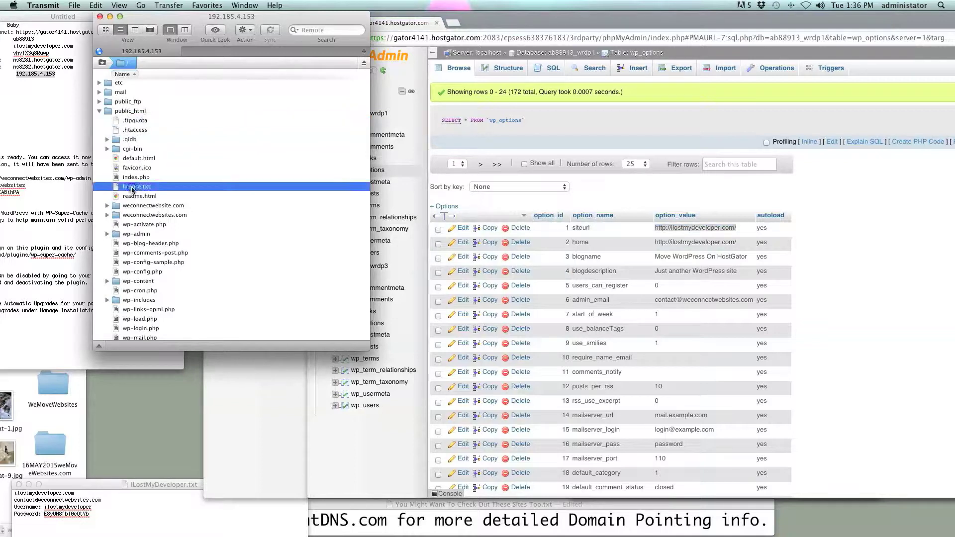
click(133, 187)
click(132, 159)
click(132, 178)
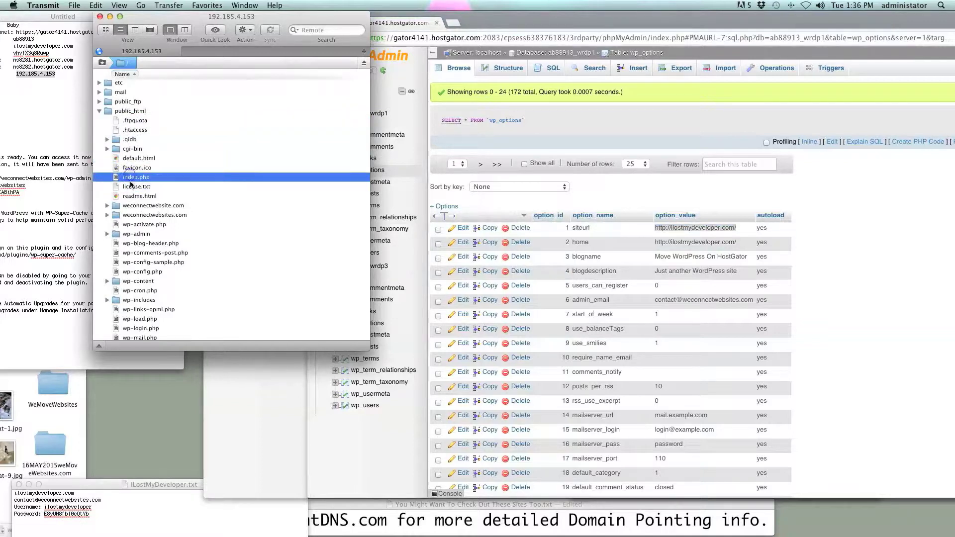
click(133, 196)
click(132, 168)
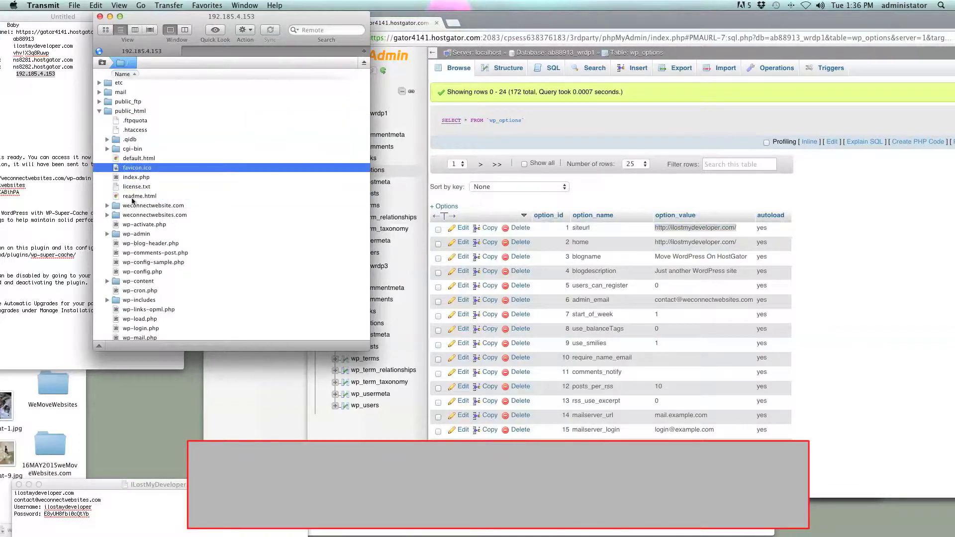
scroll(140, 276, down, 1)
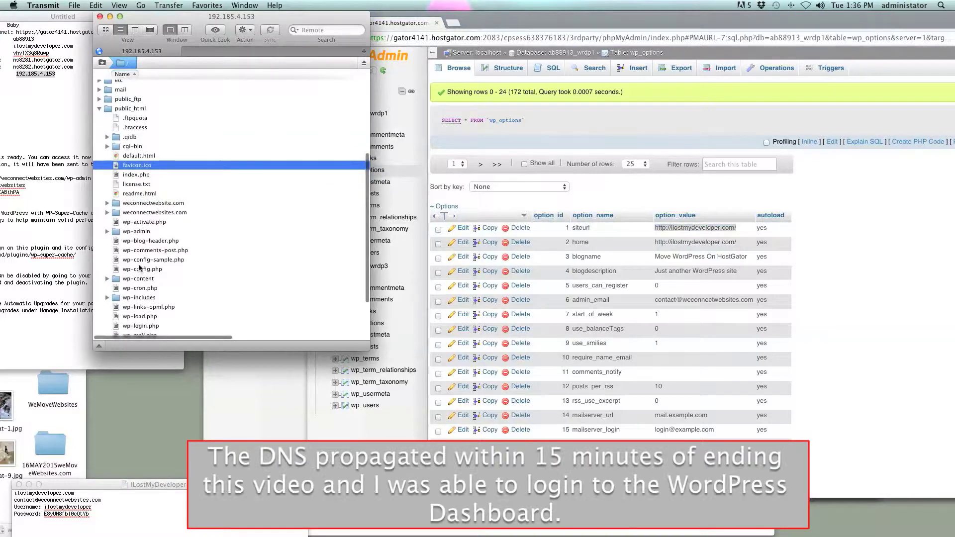
Open public_html's wp-config.php with Sublime Text 2.
right_click(139, 269)
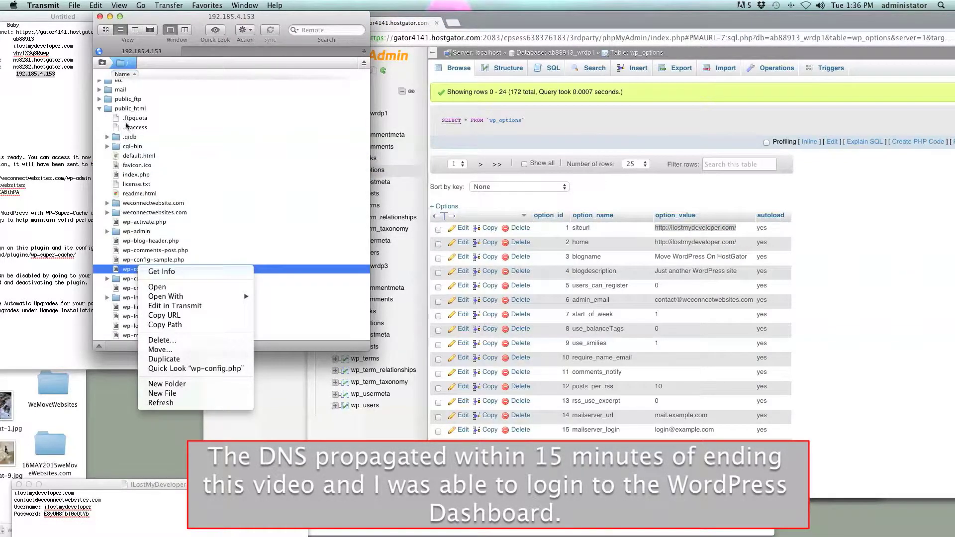
click(136, 107)
click(134, 108)
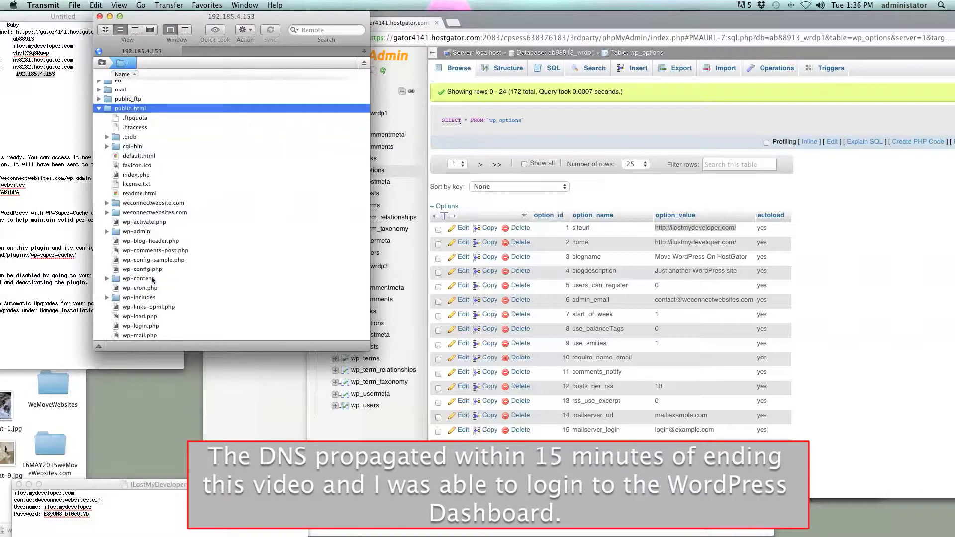
click(139, 269)
right_click(138, 269)
mouse_move(234, 298)
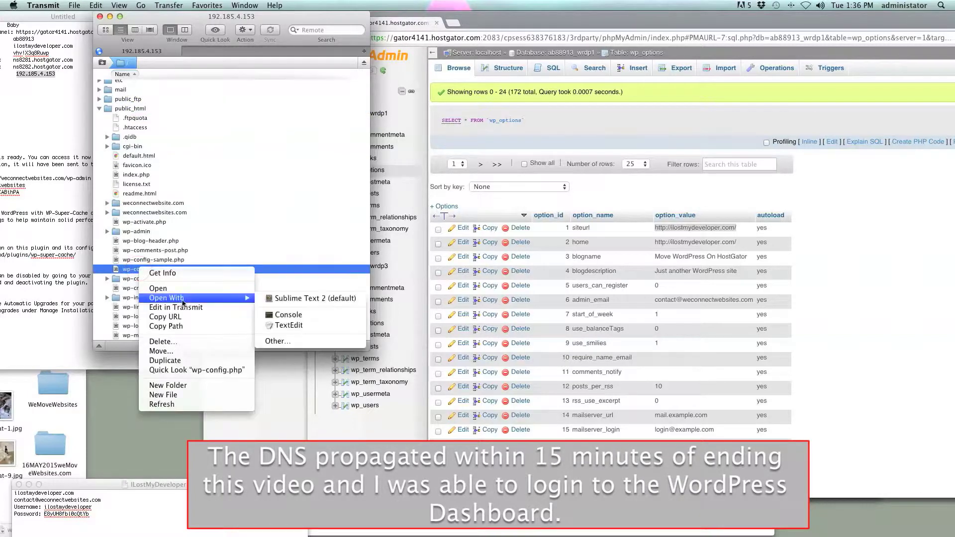
click(299, 298)
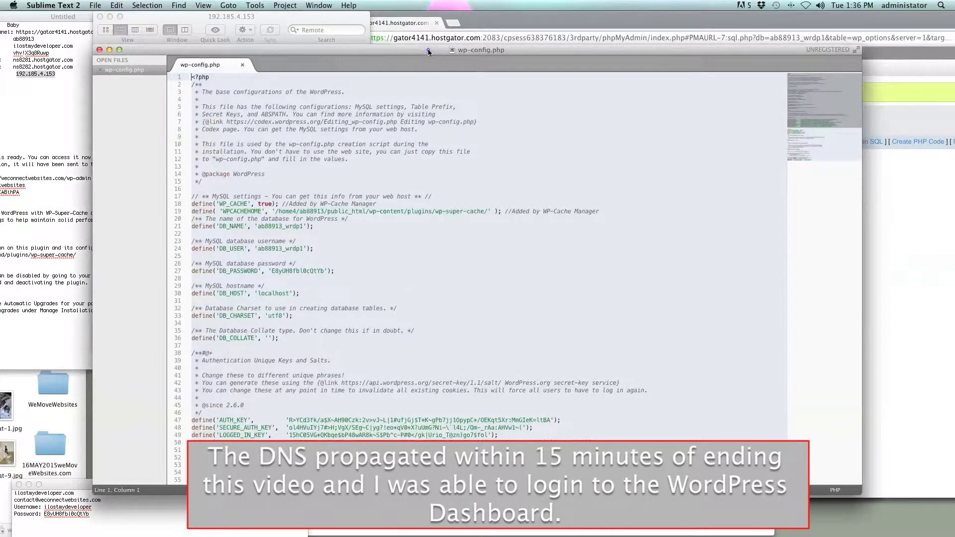
Check wp-config.php's database name (ending _wrdp1) and password values, then close the file.
drag(429, 51, 437, 47)
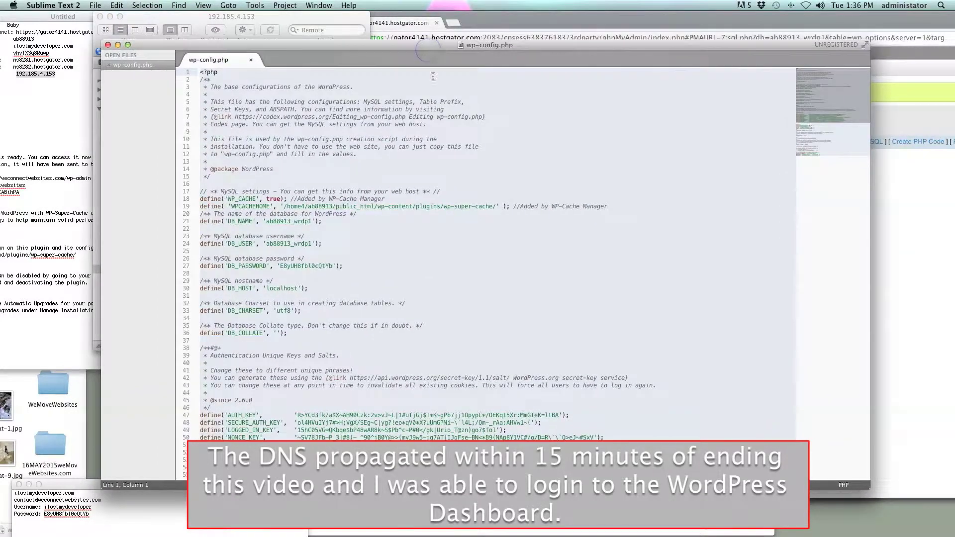
scroll(353, 294, down, 10)
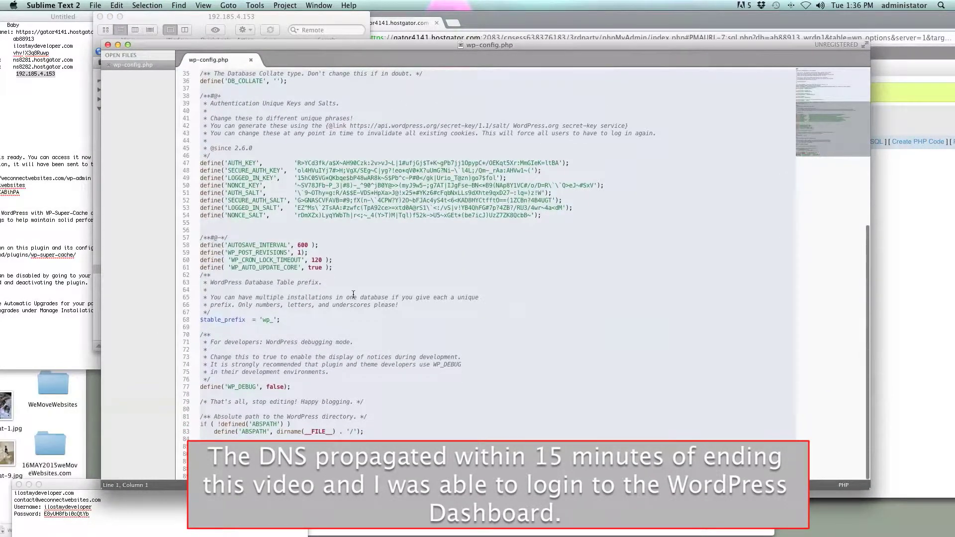
scroll(348, 283, up, 6)
scroll(312, 200, up, 1)
drag(311, 193, 269, 195)
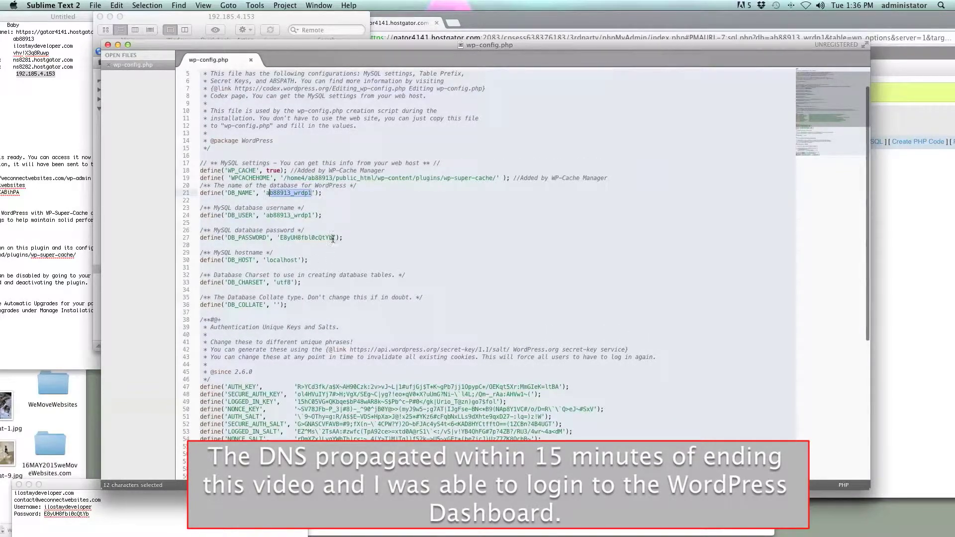
drag(333, 238, 293, 239)
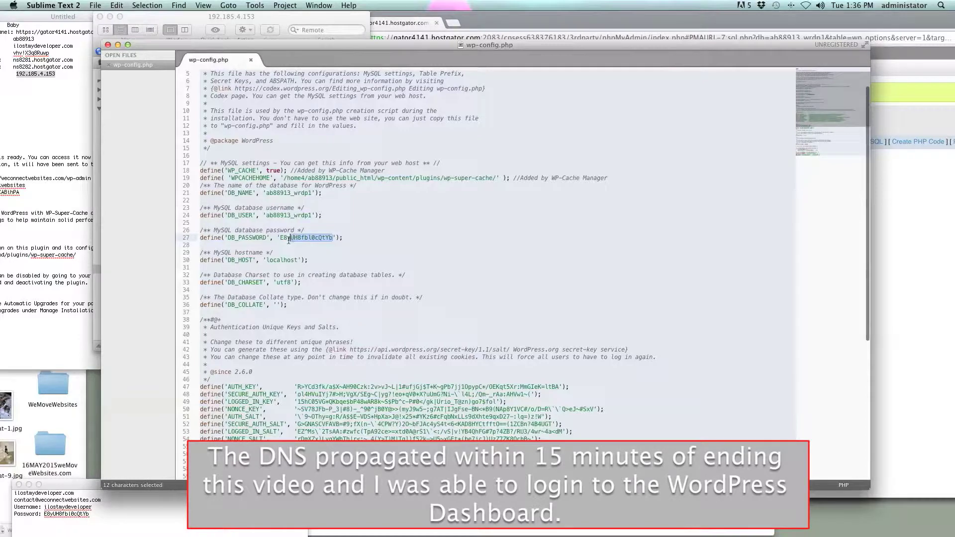
click(282, 261)
click(354, 242)
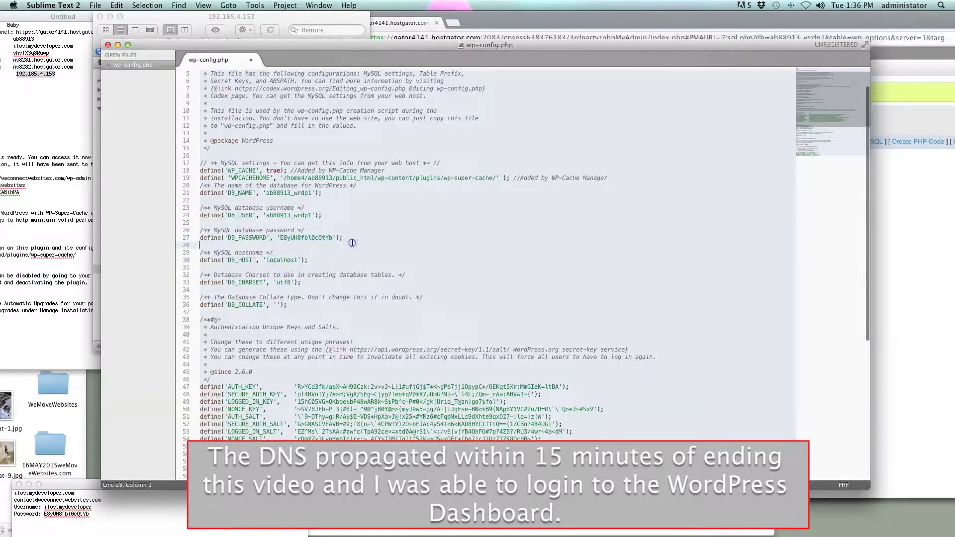
click(108, 46)
click(234, 168)
drag(304, 16, 288, 22)
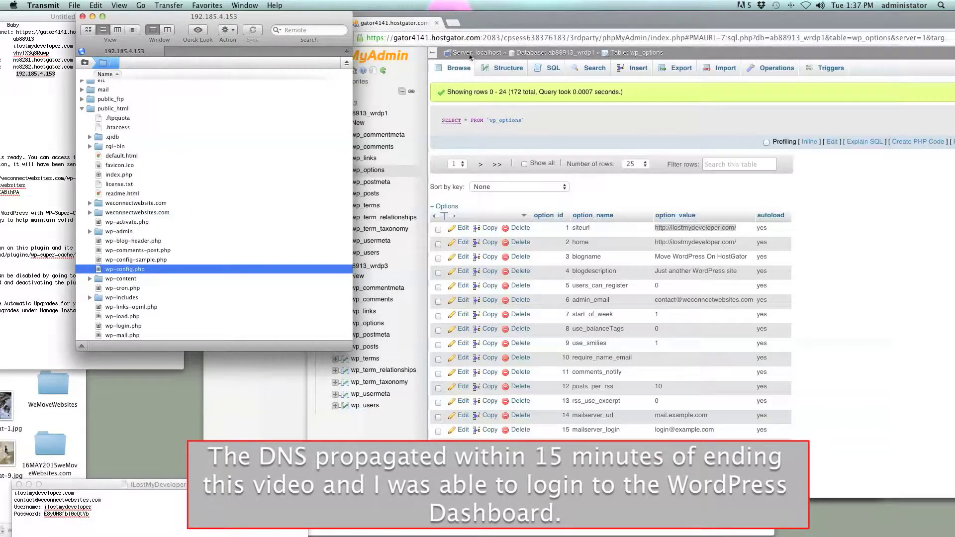
Collapse both database trees in the phpMyAdmin sidebar and close that extra browser window.
drag(486, 28, 476, 22)
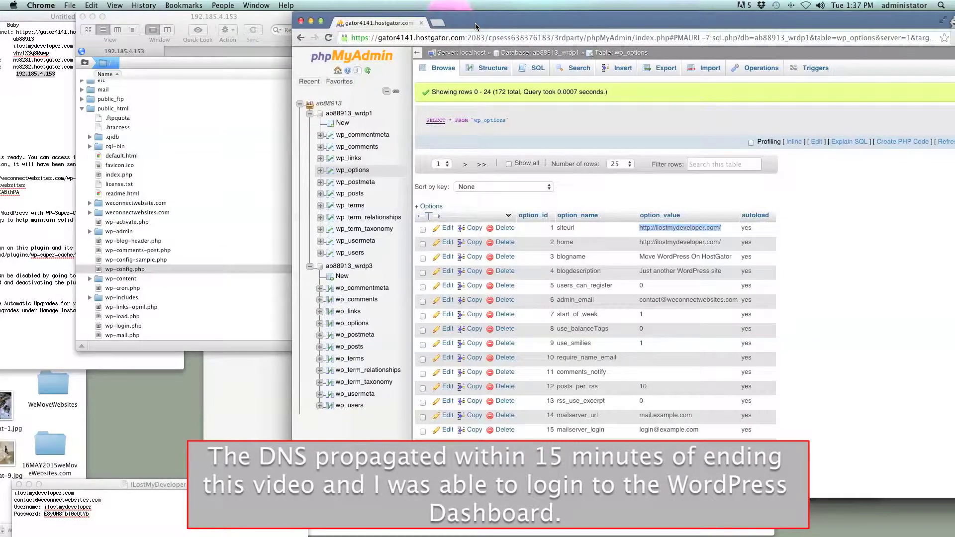
click(309, 266)
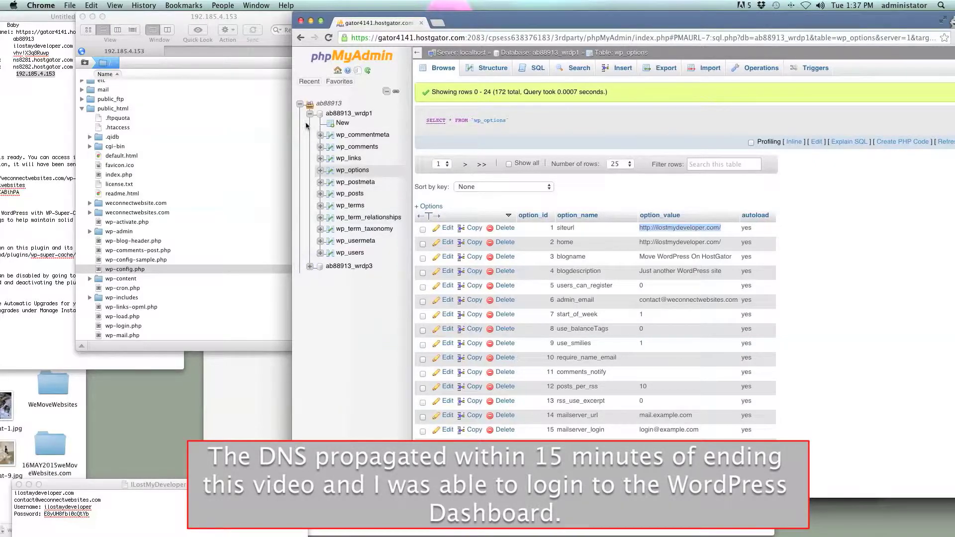
click(310, 115)
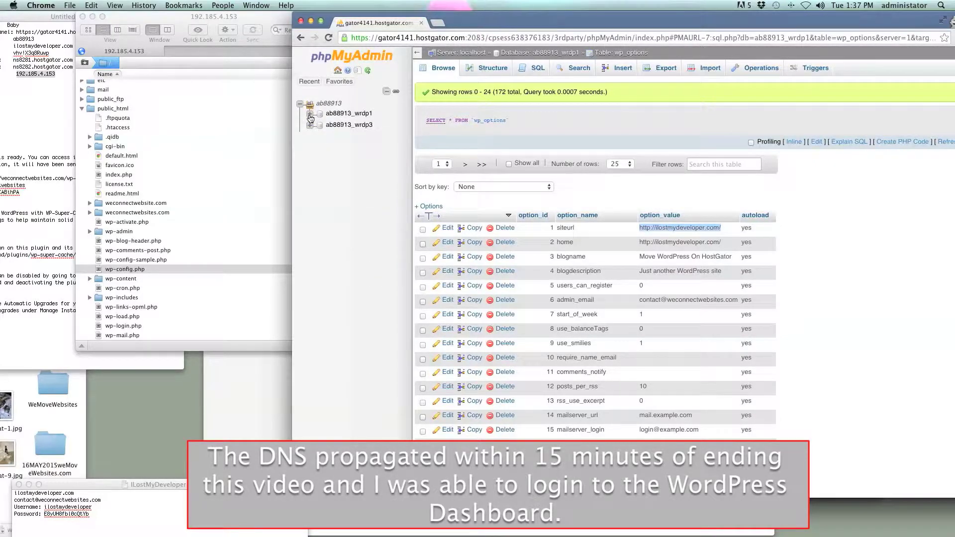
drag(482, 25, 378, 25)
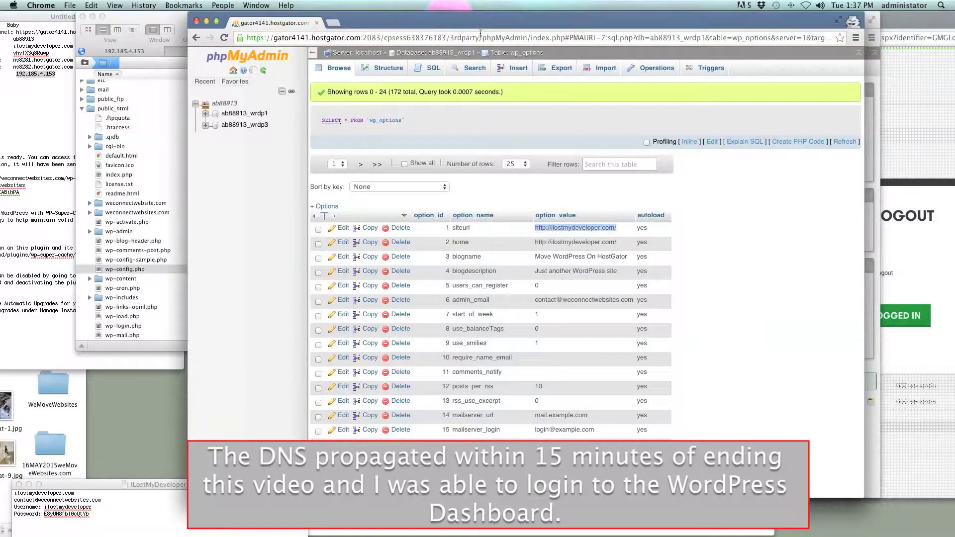
drag(473, 25, 471, 6)
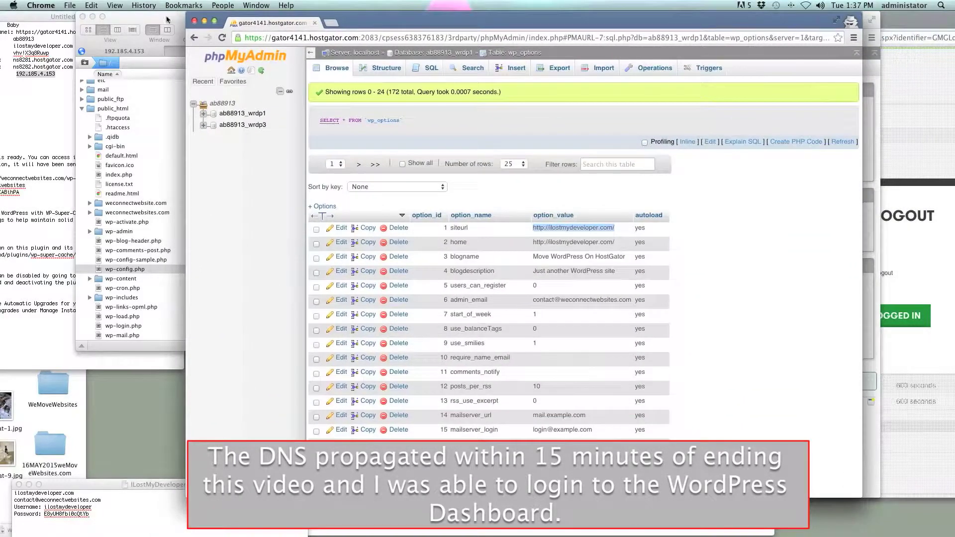
click(194, 21)
click(607, 130)
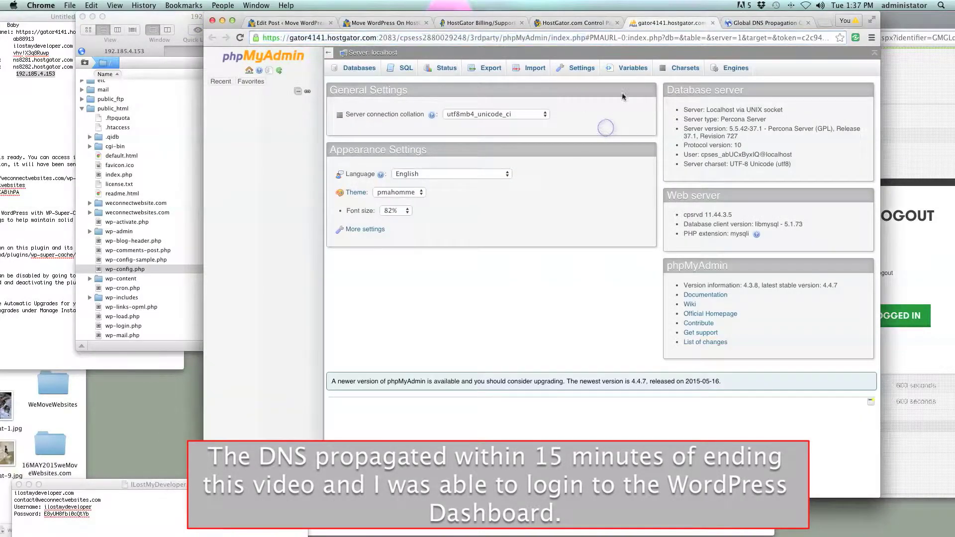
click(737, 13)
drag(737, 13, 693, 12)
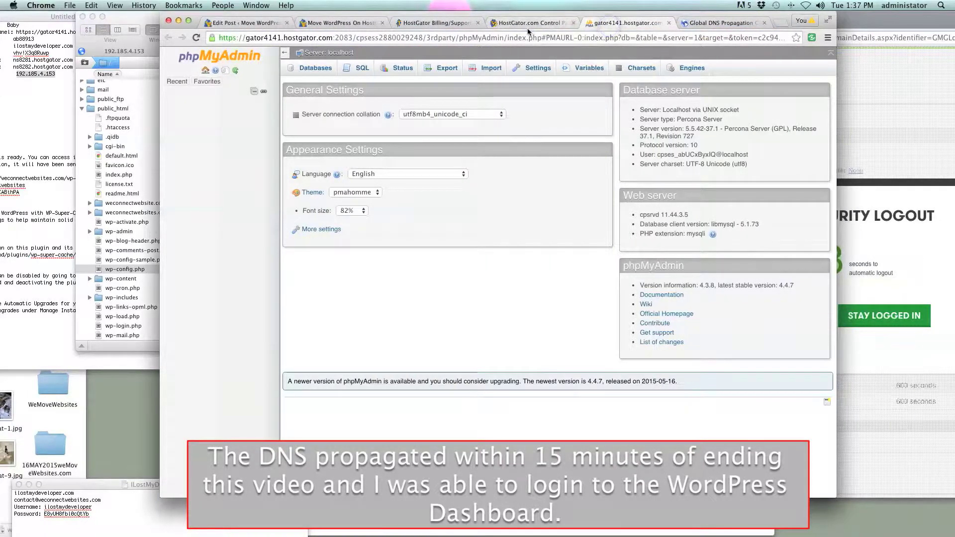
click(526, 23)
click(445, 23)
click(507, 24)
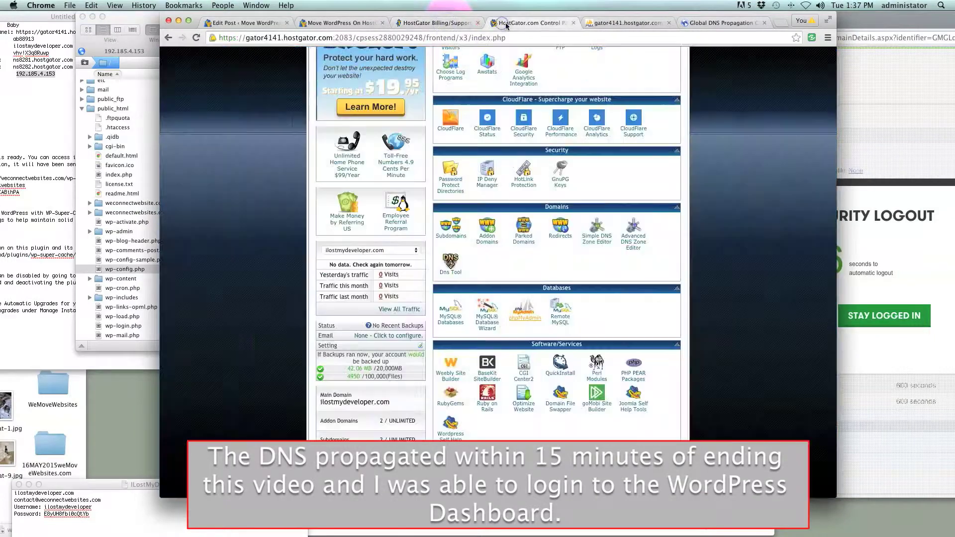
click(616, 23)
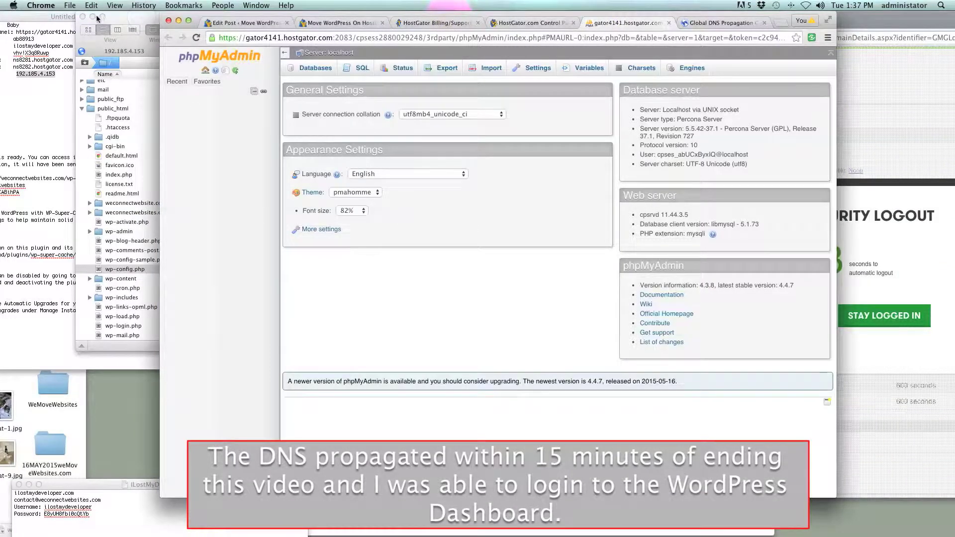
click(102, 17)
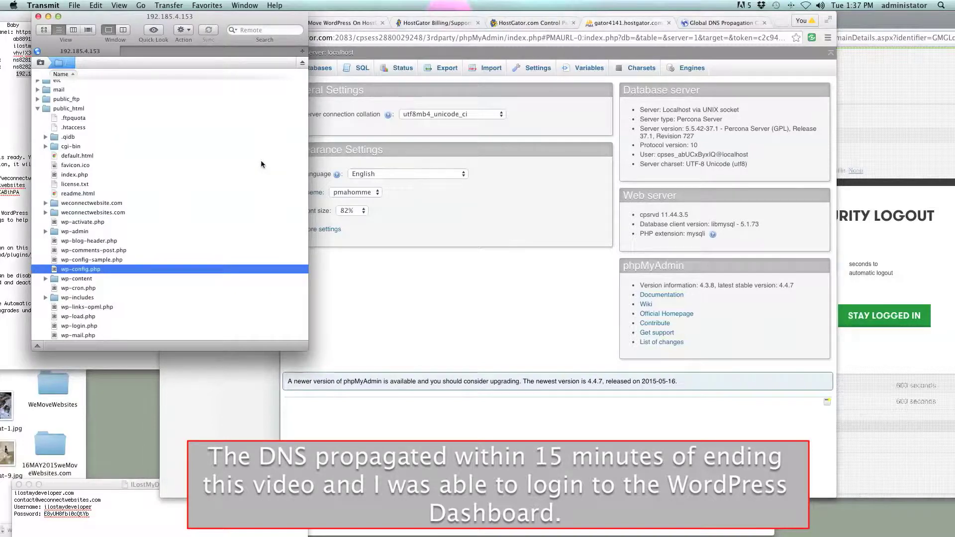
click(522, 133)
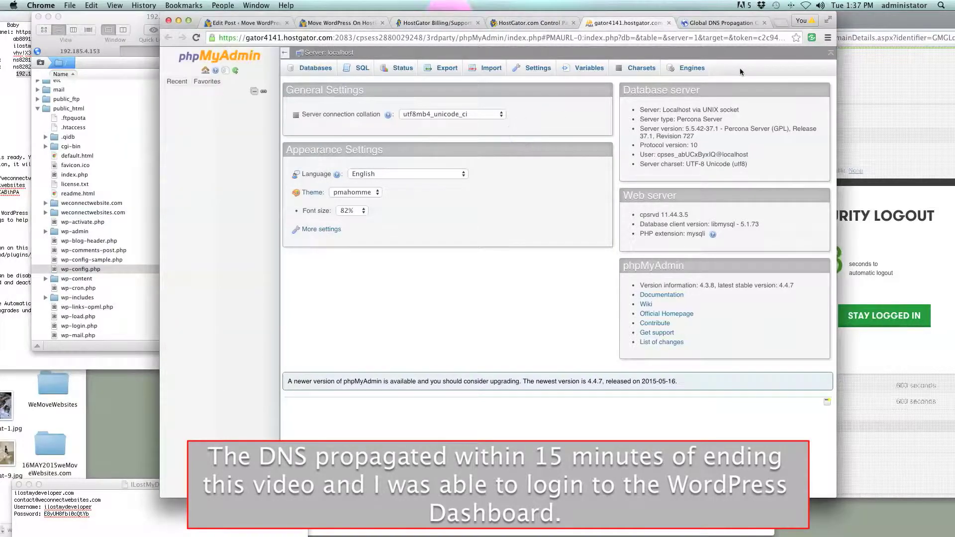
click(732, 51)
drag(547, 19, 534, 19)
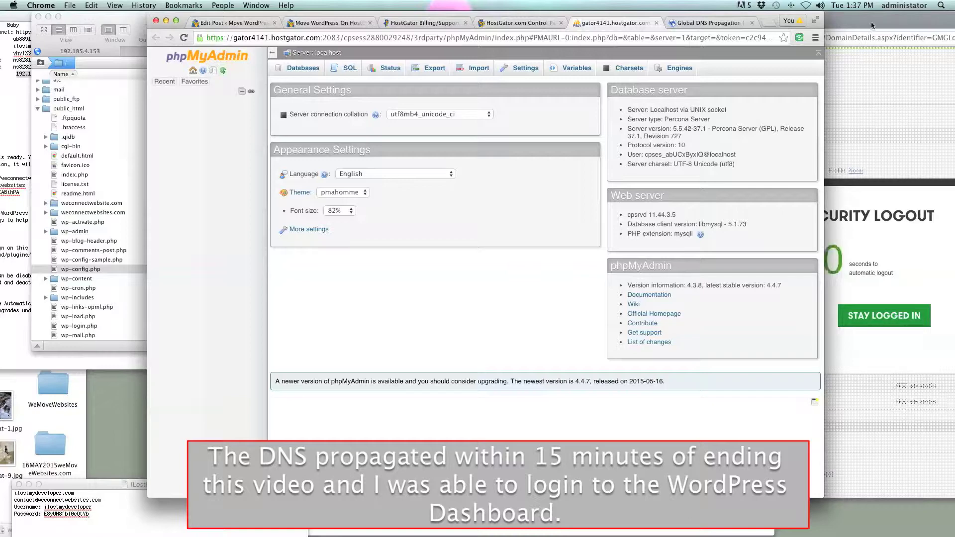
drag(871, 22, 827, 20)
click(387, 282)
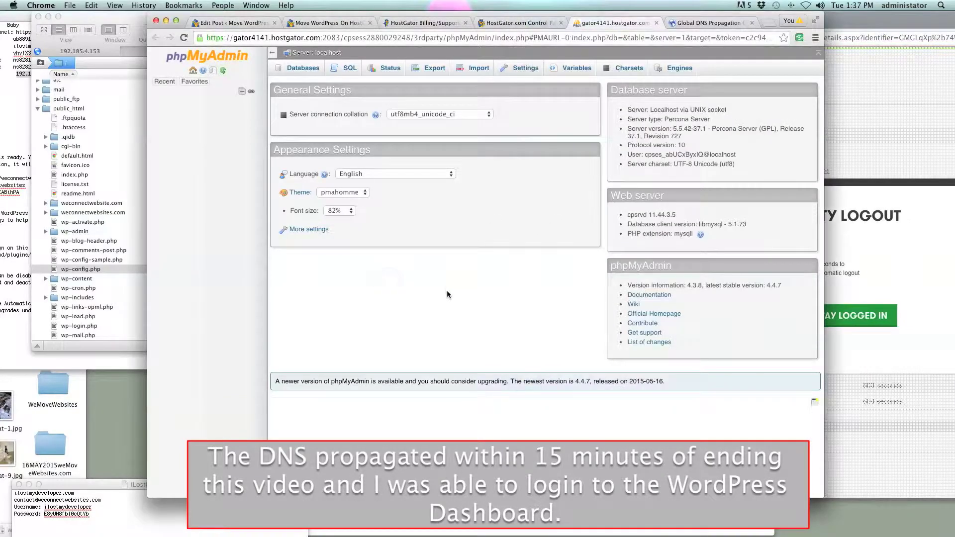